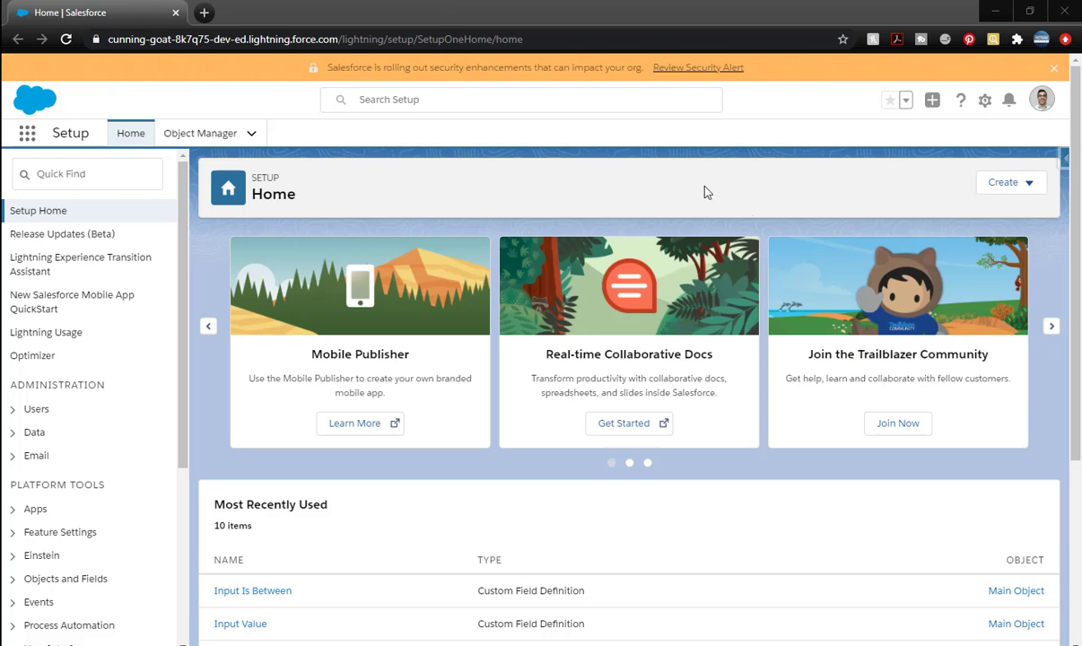
# Start a new custom object labelled Main, plural Mains, with object name SFX_Main.
pyautogui.click(221, 136)
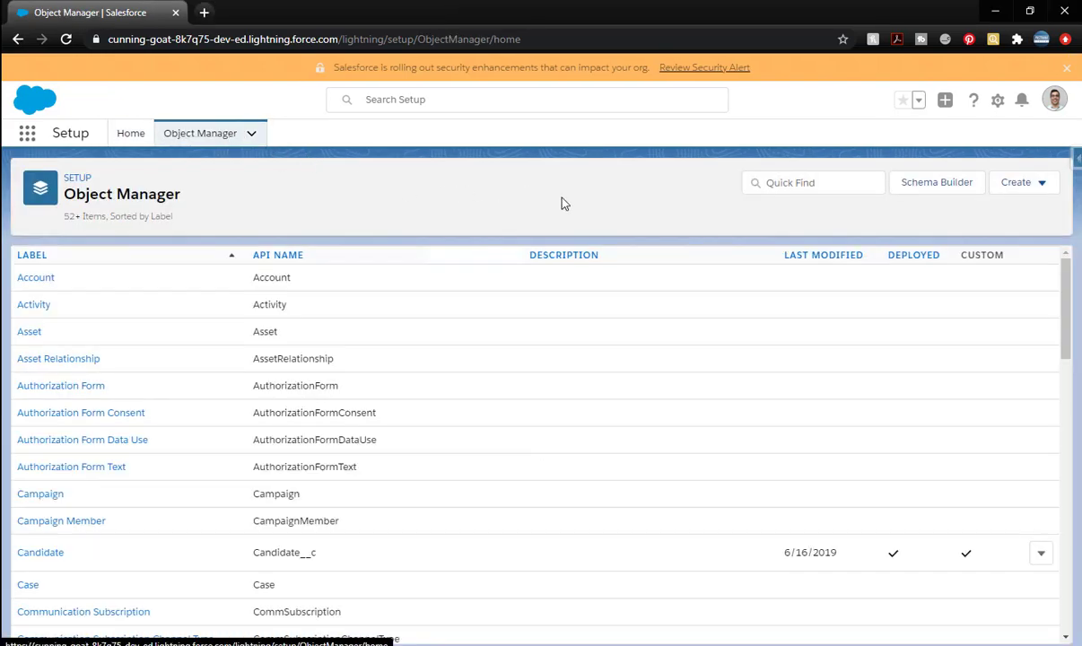
pyautogui.click(1032, 184)
pyautogui.click(991, 225)
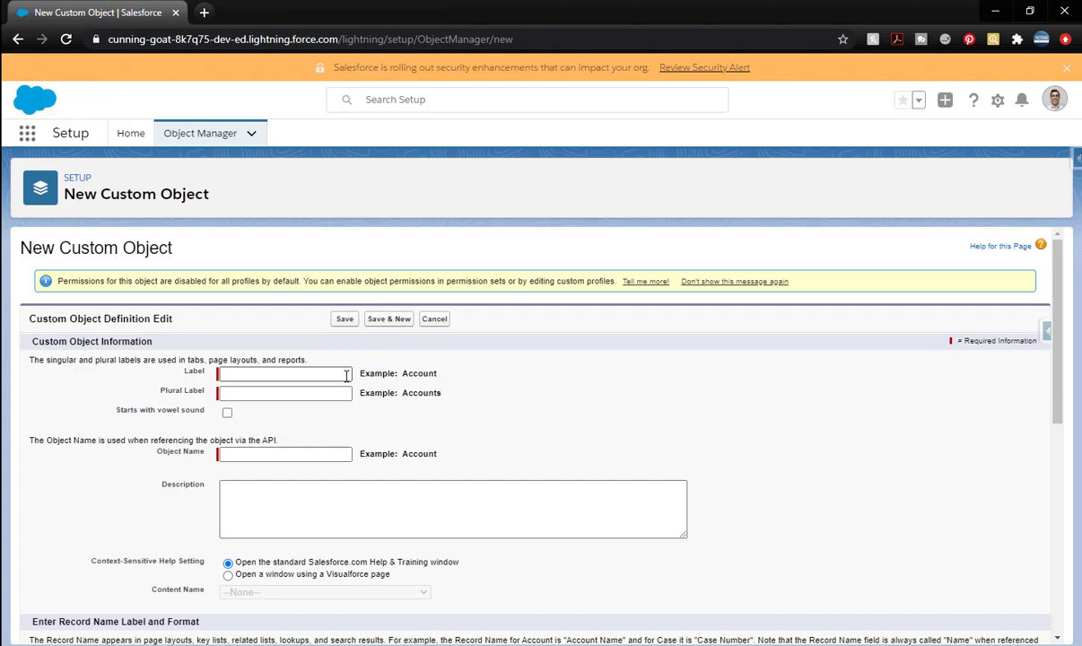
pyautogui.click(346, 375)
pyautogui.write('Main')
pyautogui.press('Tab')
pyautogui.write('main')
pyautogui.press('BackSpace')
pyautogui.press('BackSpace')
pyautogui.press('BackSpace')
pyautogui.press('BackSpace')
pyautogui.write('Mains')
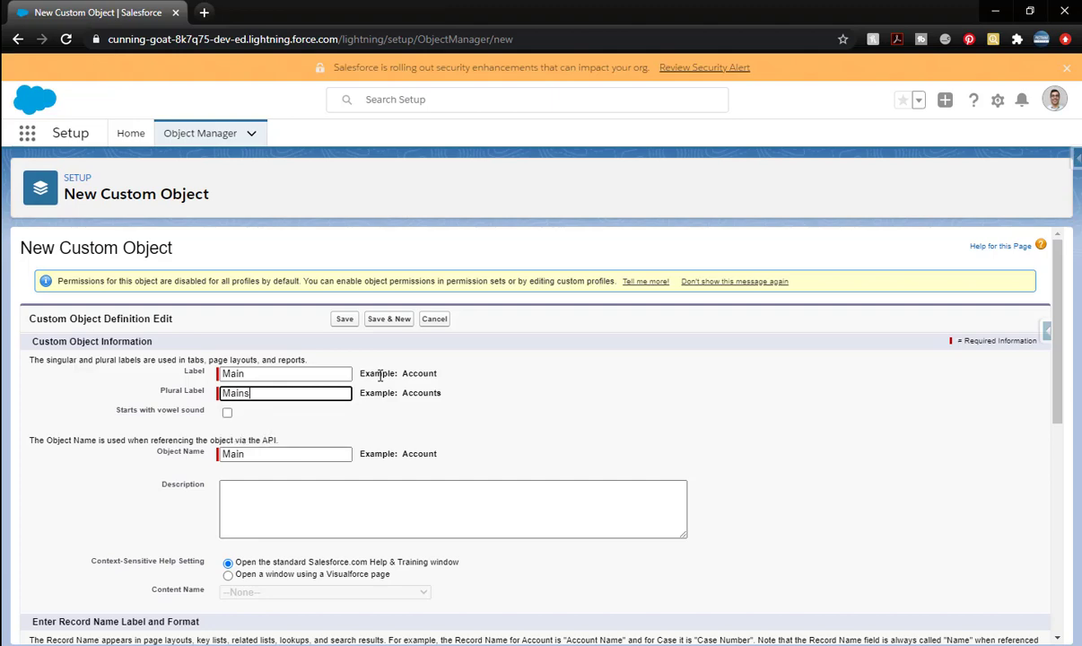
pyautogui.press('Tab')
pyautogui.press('Left')
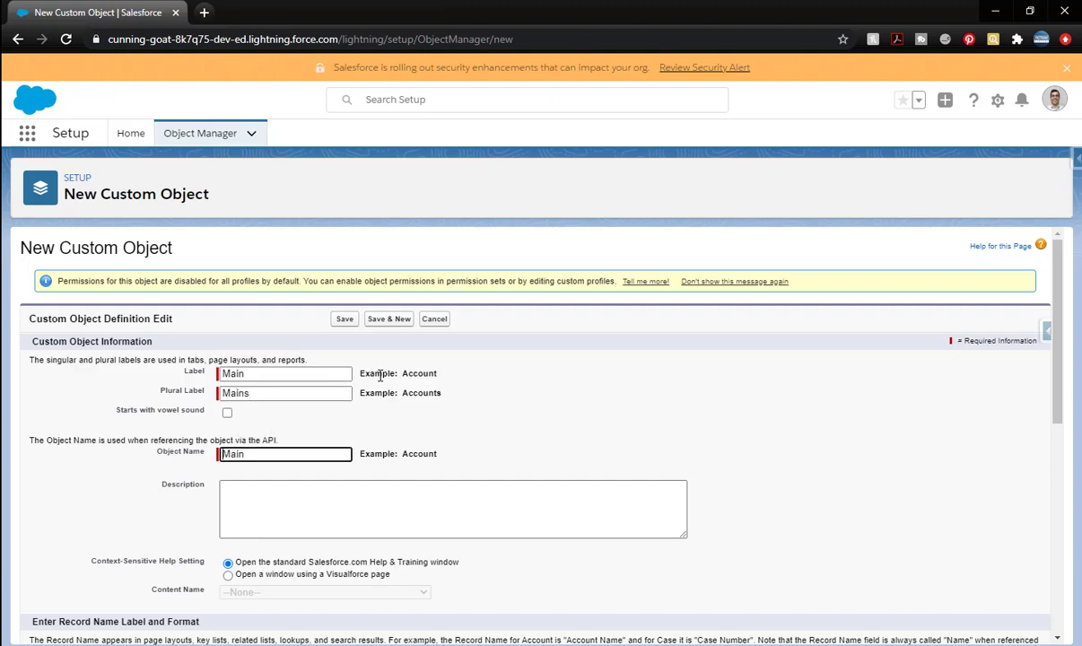
pyautogui.write('SFX_')
pyautogui.press('Tab')
pyautogui.click(380, 375)
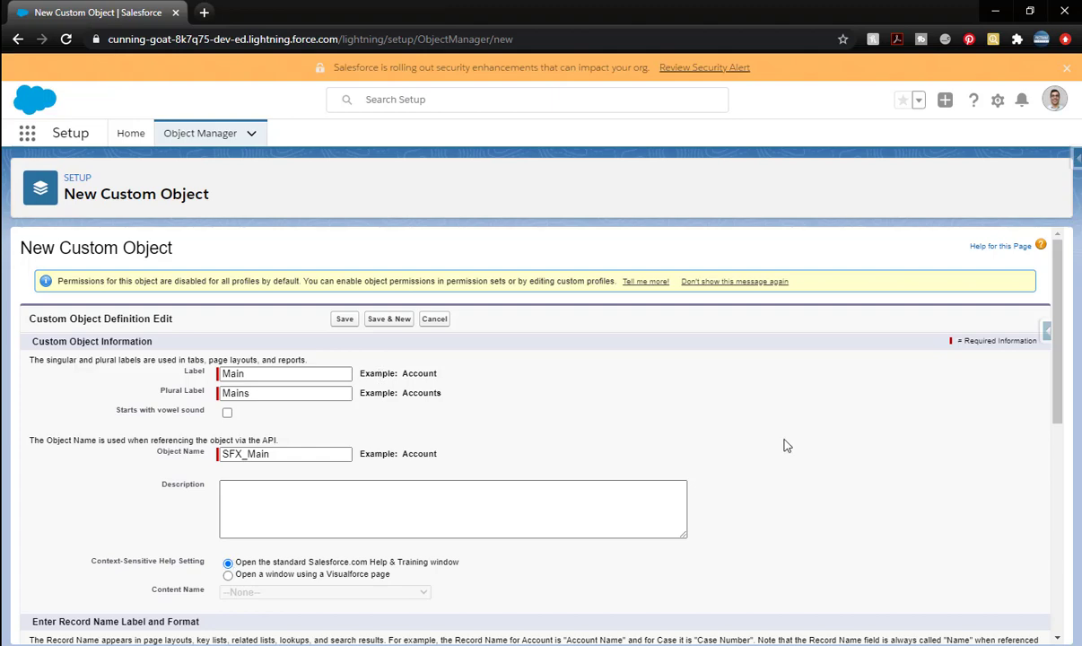
# Make record names auto-numbered in format M-{0000}, starting at 1.
pyautogui.scroll(-4, 785, 445)
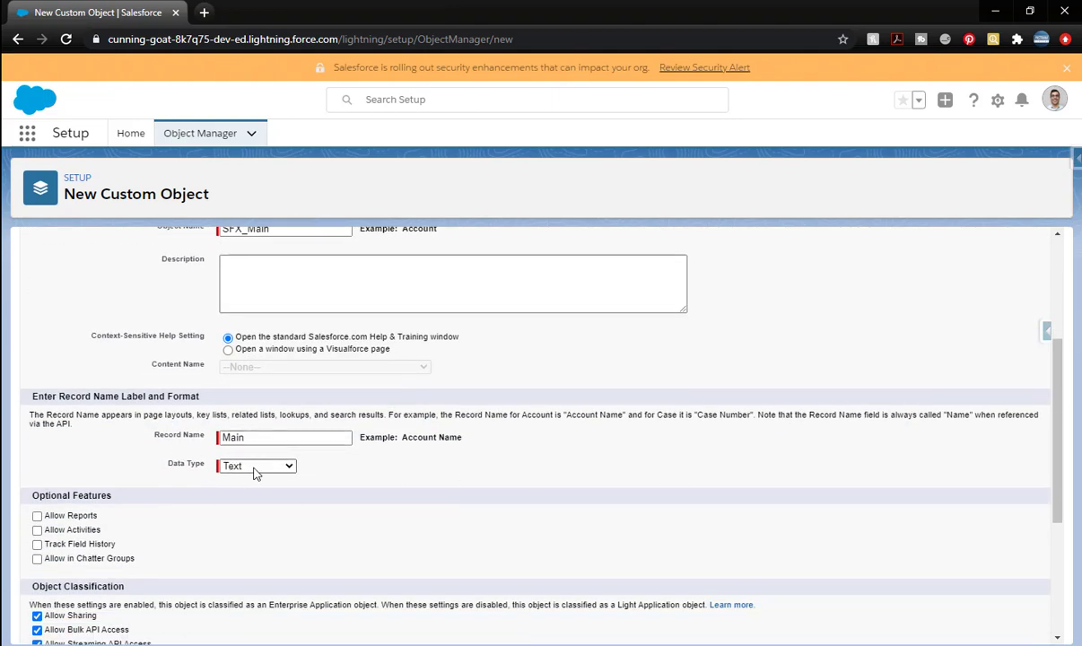
pyautogui.click(248, 464)
pyautogui.click(269, 490)
pyautogui.click(314, 486)
pyautogui.write('M-{0000')
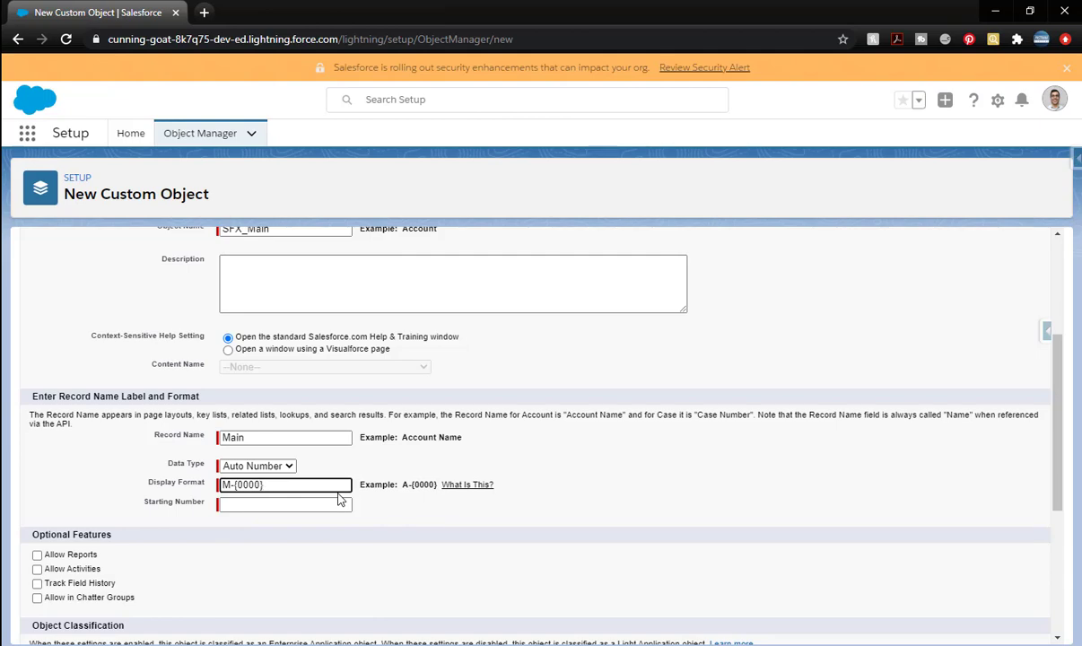
pyautogui.press('Tab')
pyautogui.write('1')
pyautogui.click(543, 510)
# Allow reports, activities and search, request the tab wizard, and save the Main object.
pyautogui.scroll(1, 538, 510)
pyautogui.scroll(-2, 540, 508)
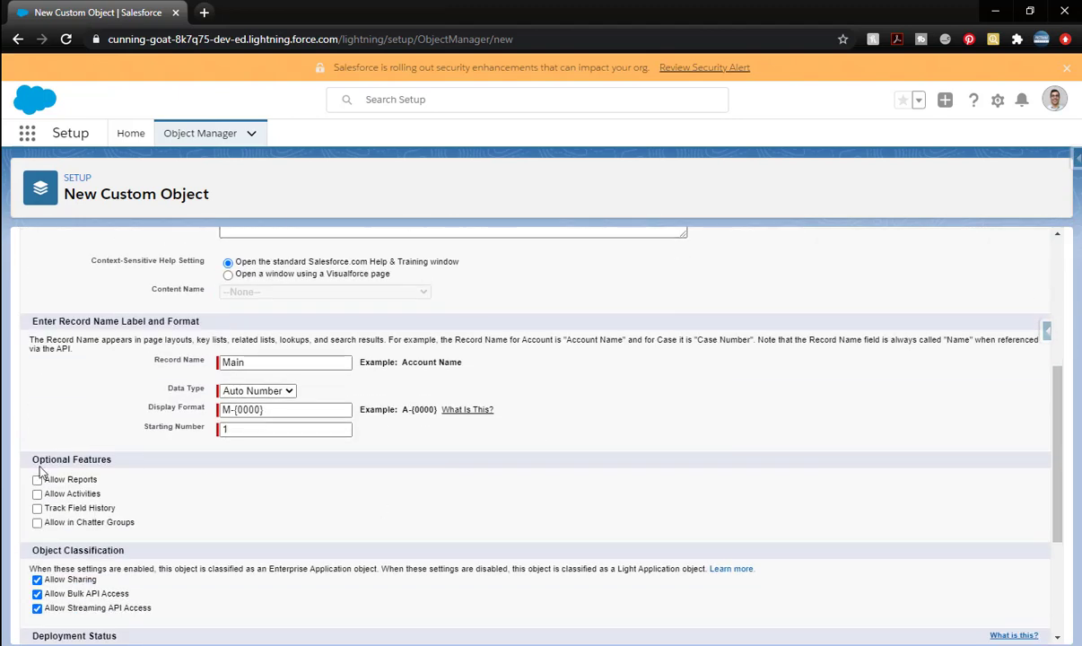
pyautogui.click(37, 479)
pyautogui.click(37, 493)
pyautogui.scroll(-3, 166, 512)
pyautogui.click(37, 586)
pyautogui.scroll(-1, 162, 579)
pyautogui.click(37, 589)
pyautogui.click(347, 628)
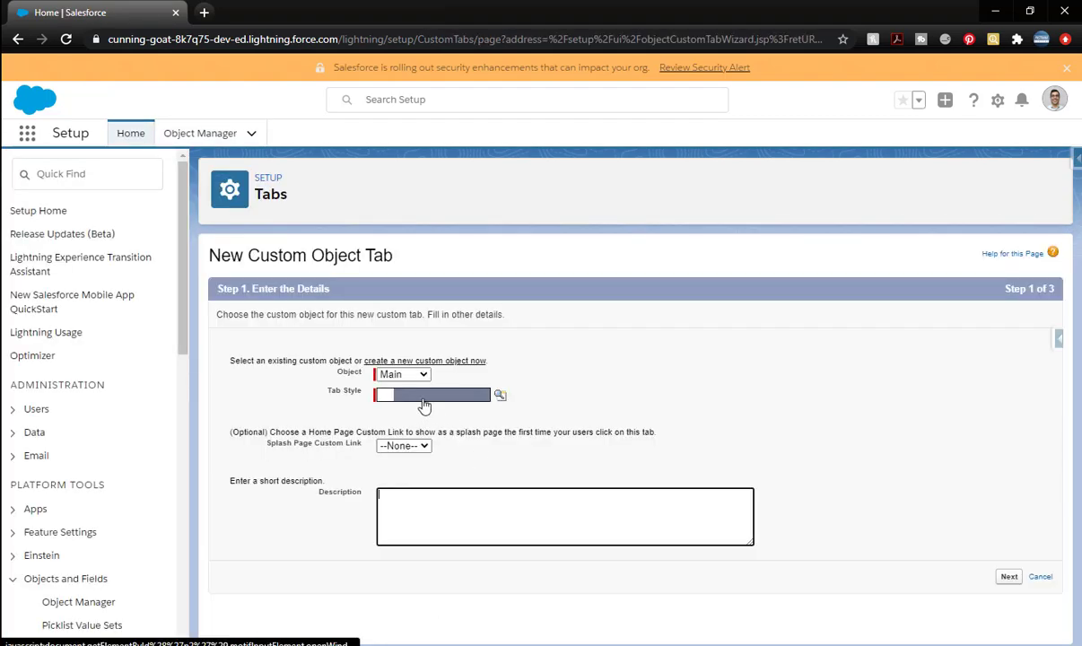
# Give Main's tab the Box style, keep it Default On, and include it in no custom apps.
pyautogui.click(417, 396)
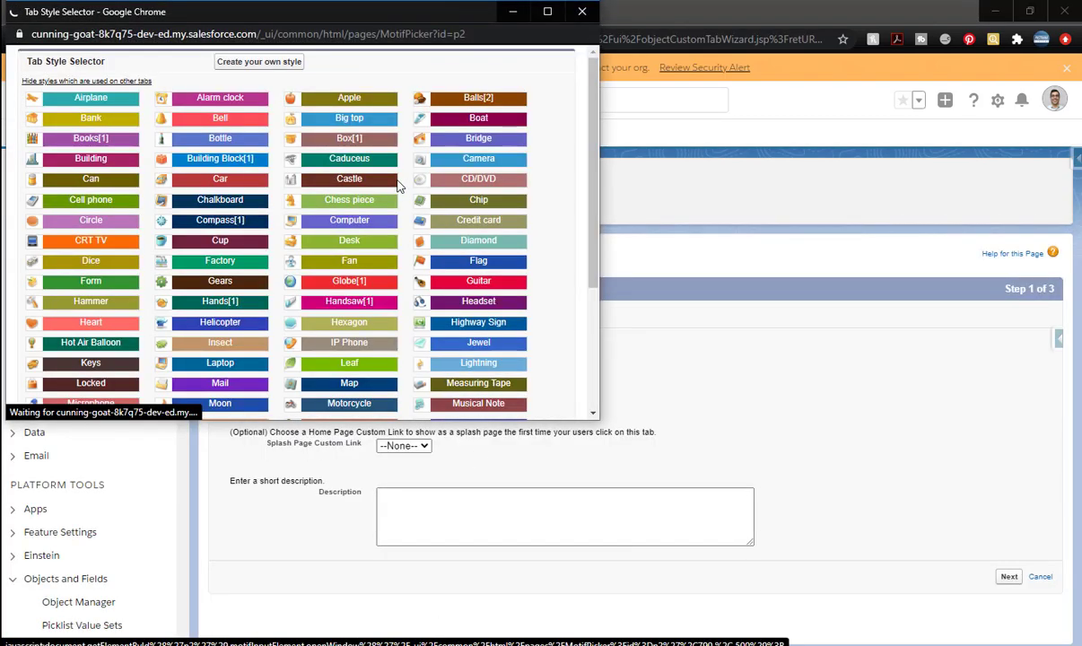
pyautogui.moveTo(325, 143)
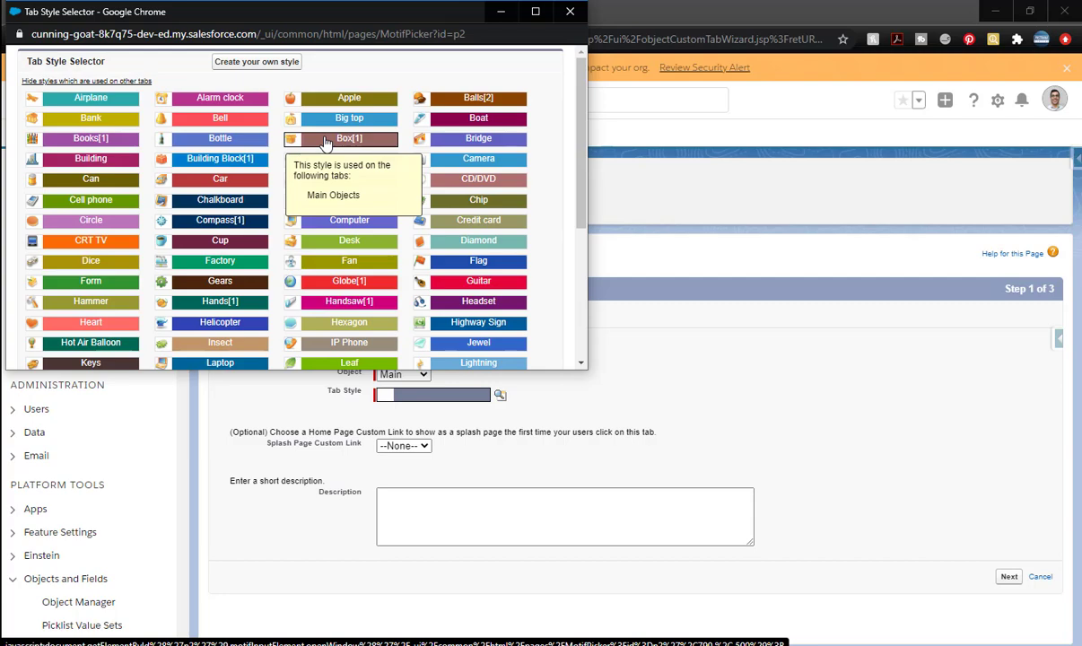
pyautogui.click(324, 144)
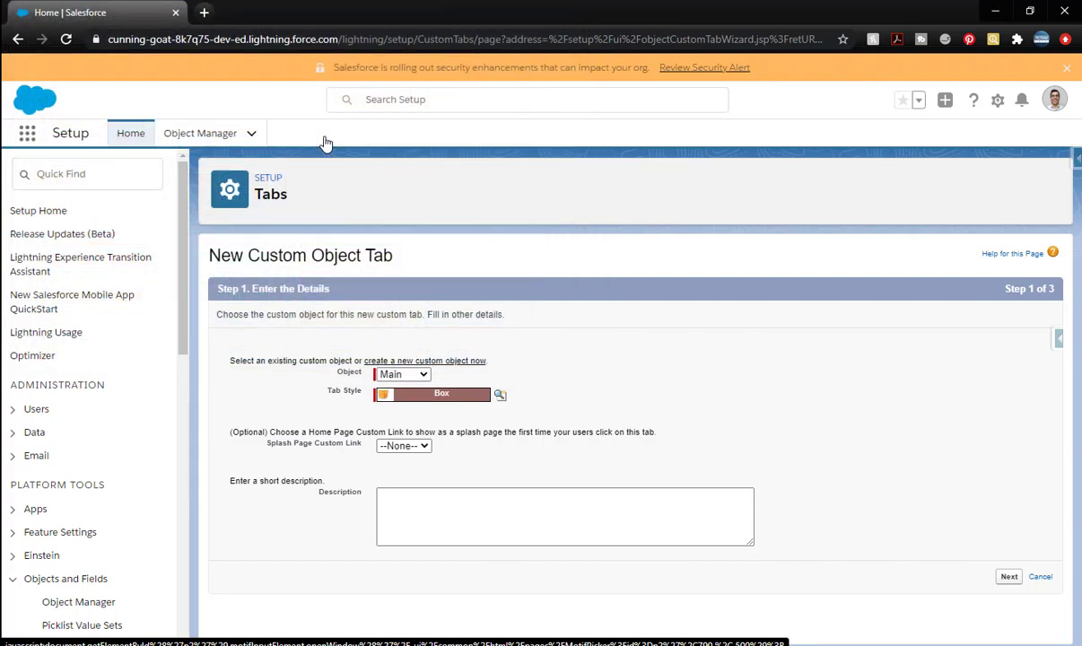
pyautogui.click(1014, 578)
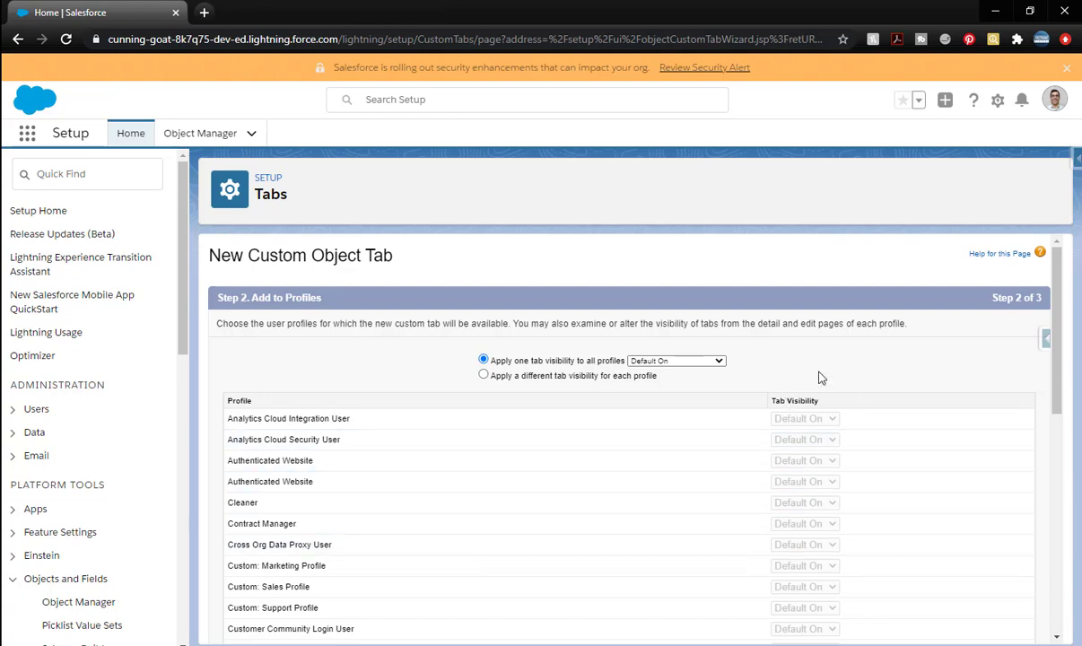
pyautogui.scroll(-6, 769, 433)
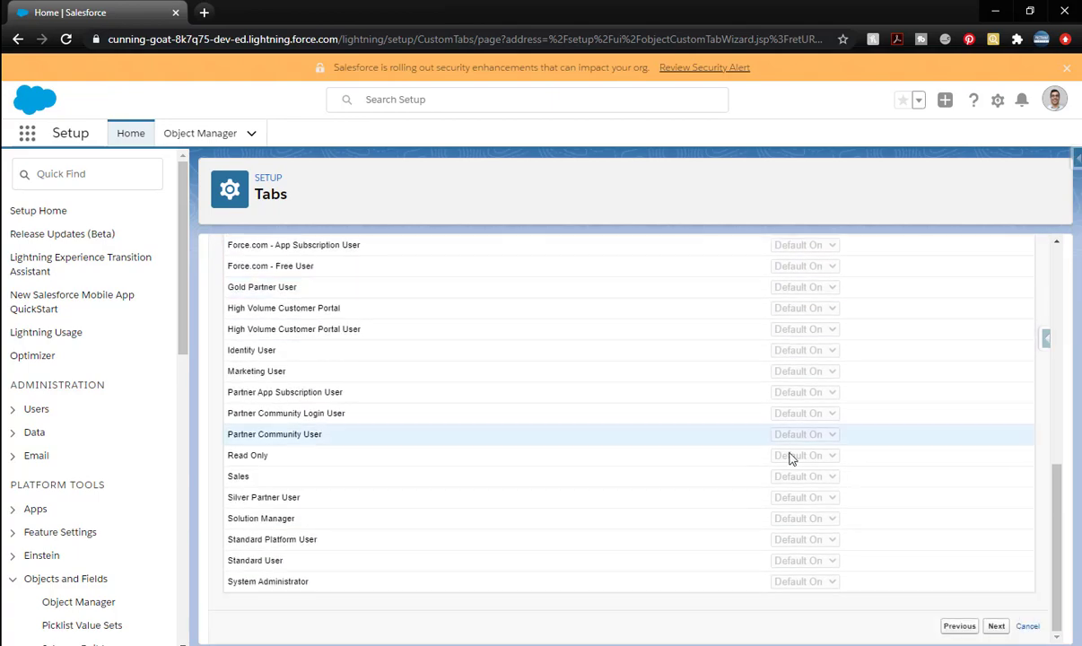
pyautogui.click(996, 626)
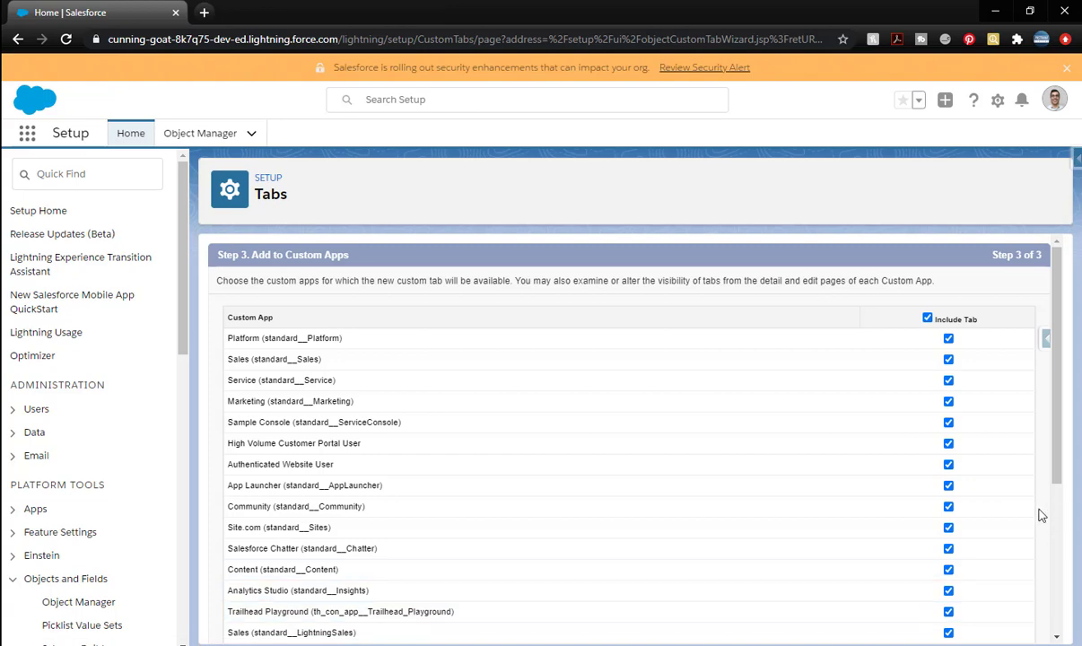
pyautogui.click(927, 318)
pyautogui.scroll(-3, 884, 412)
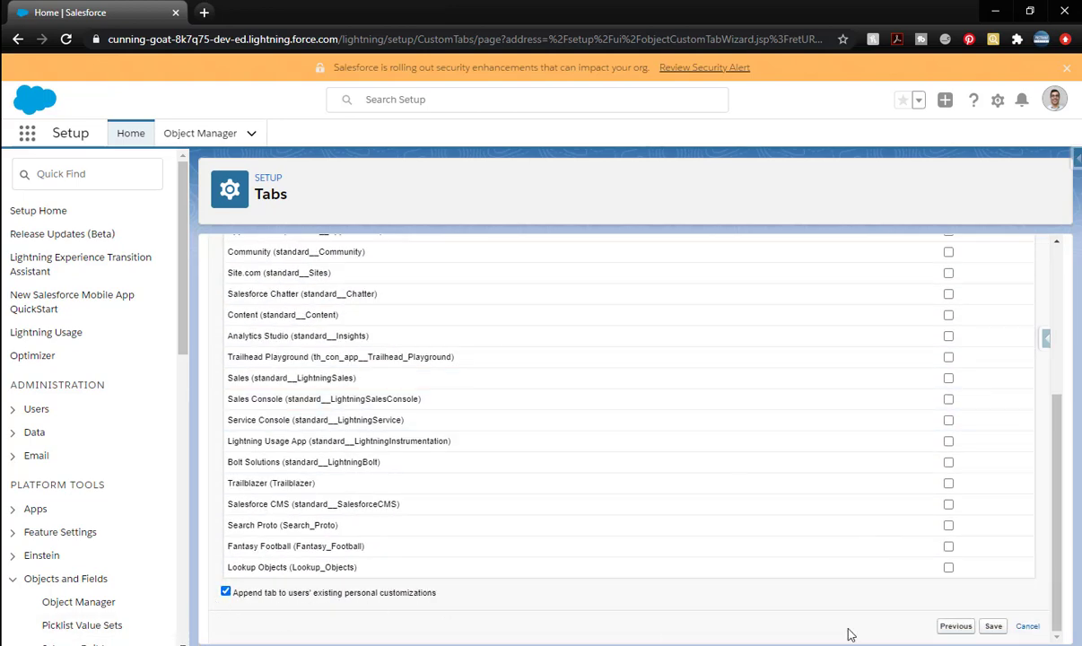
pyautogui.click(995, 626)
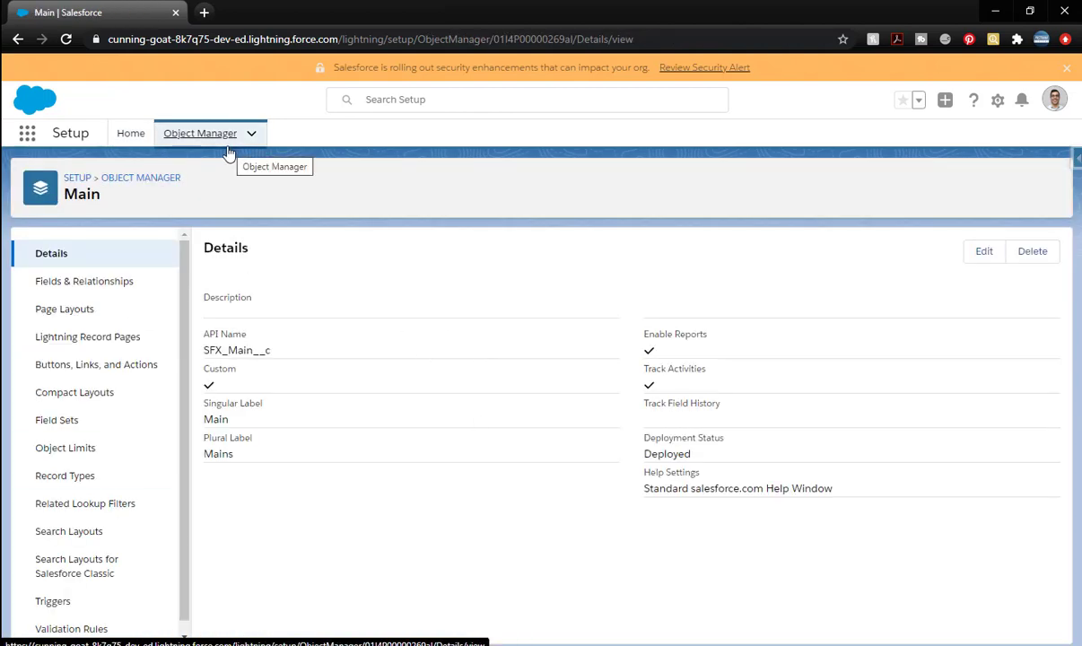
# Begin a new Number field on the Main object.
pyautogui.click(119, 283)
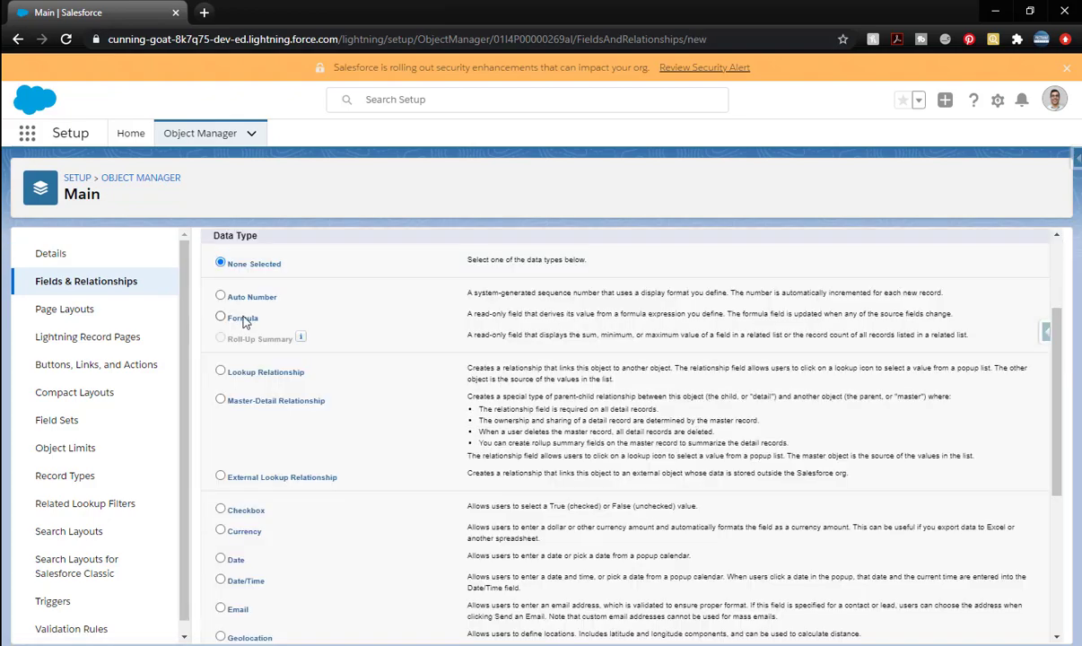
pyautogui.scroll(-5, 244, 313)
pyautogui.click(221, 434)
pyautogui.scroll(5, 615, 382)
pyautogui.click(995, 321)
# Label the field Input Value with length 10 and 2 decimal places.
pyautogui.click(467, 355)
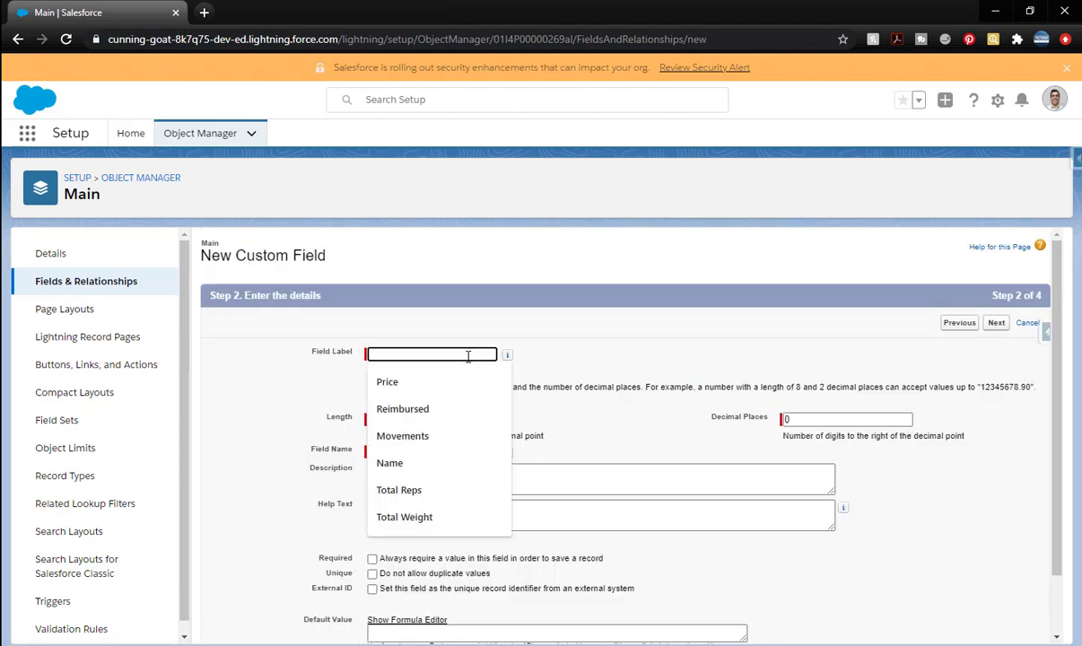
pyautogui.write('Inpu')
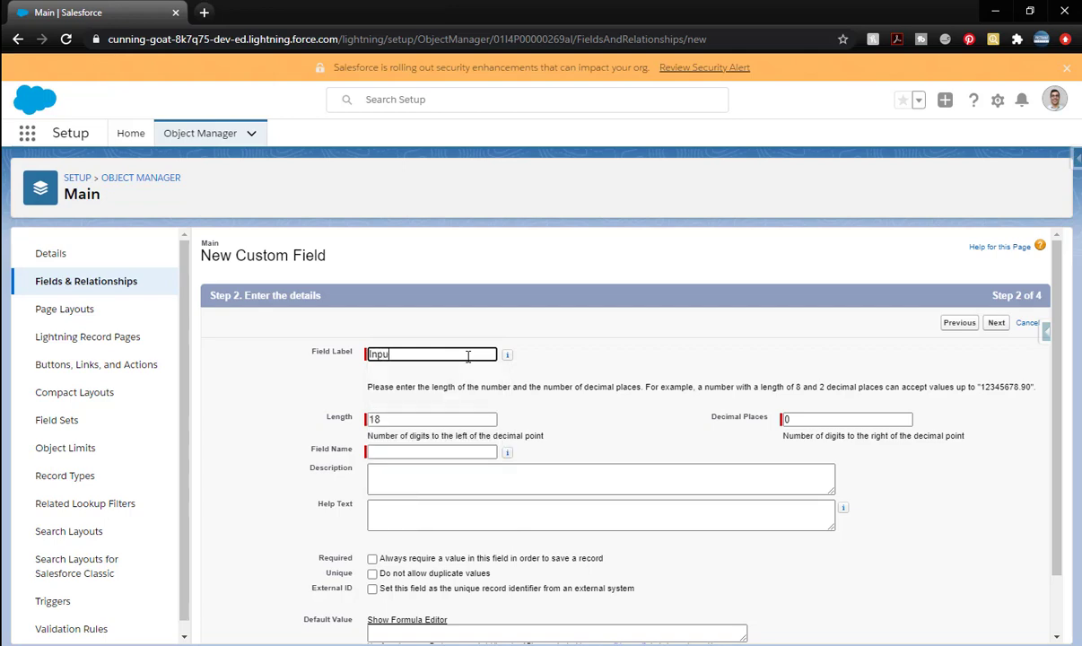
pyautogui.write('t Value')
pyautogui.press('Tab')
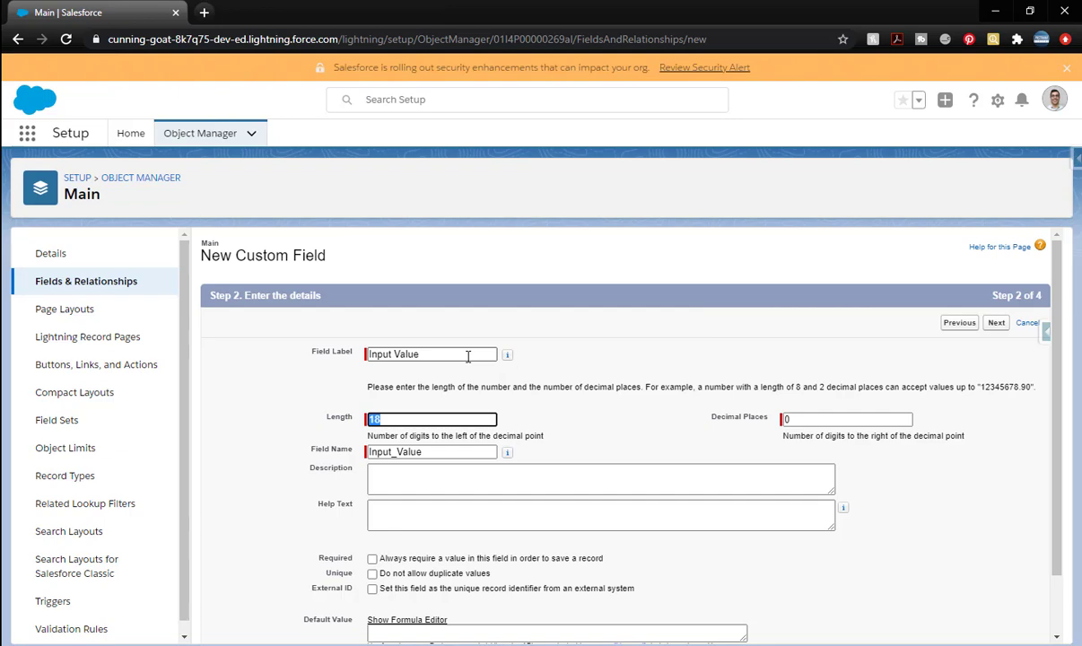
pyautogui.write('10')
pyautogui.press('Tab')
pyautogui.write('2')
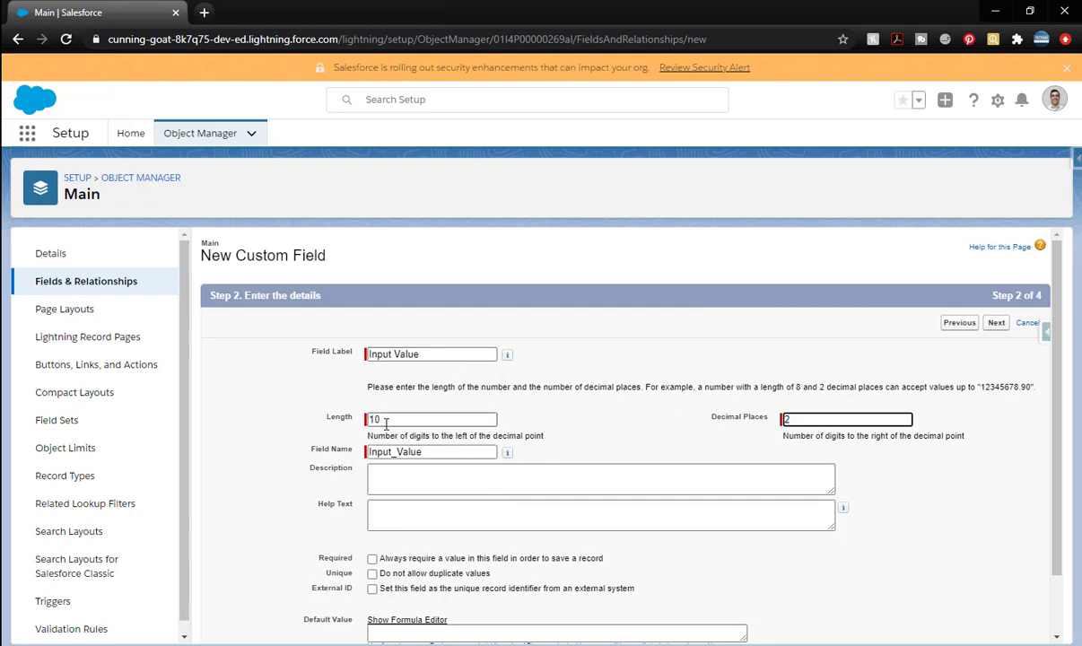
pyautogui.click(669, 421)
# Make Input Value visible to all profiles and save it onto Main Layout.
pyautogui.scroll(-1, 669, 421)
pyautogui.click(996, 626)
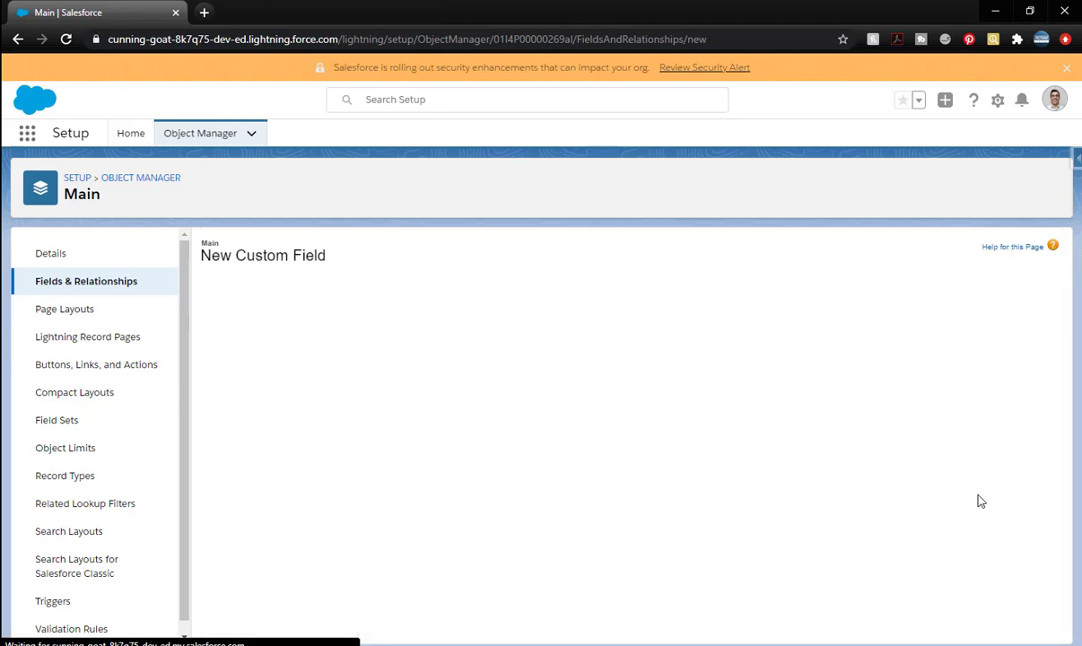
pyautogui.click(746, 447)
pyautogui.scroll(-4, 999, 331)
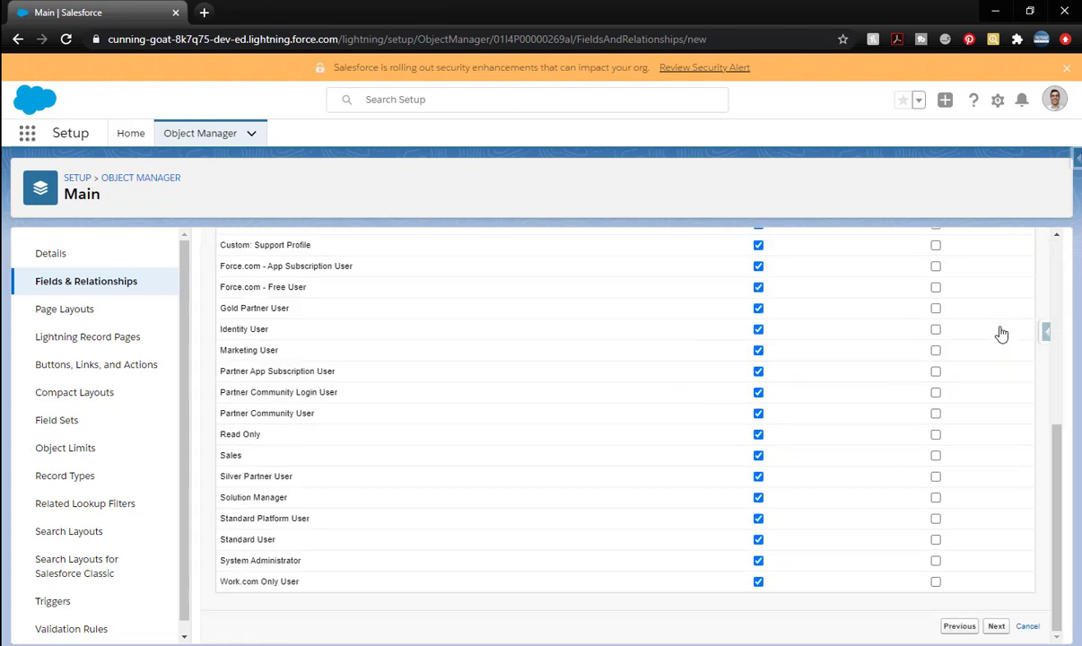
pyautogui.click(996, 626)
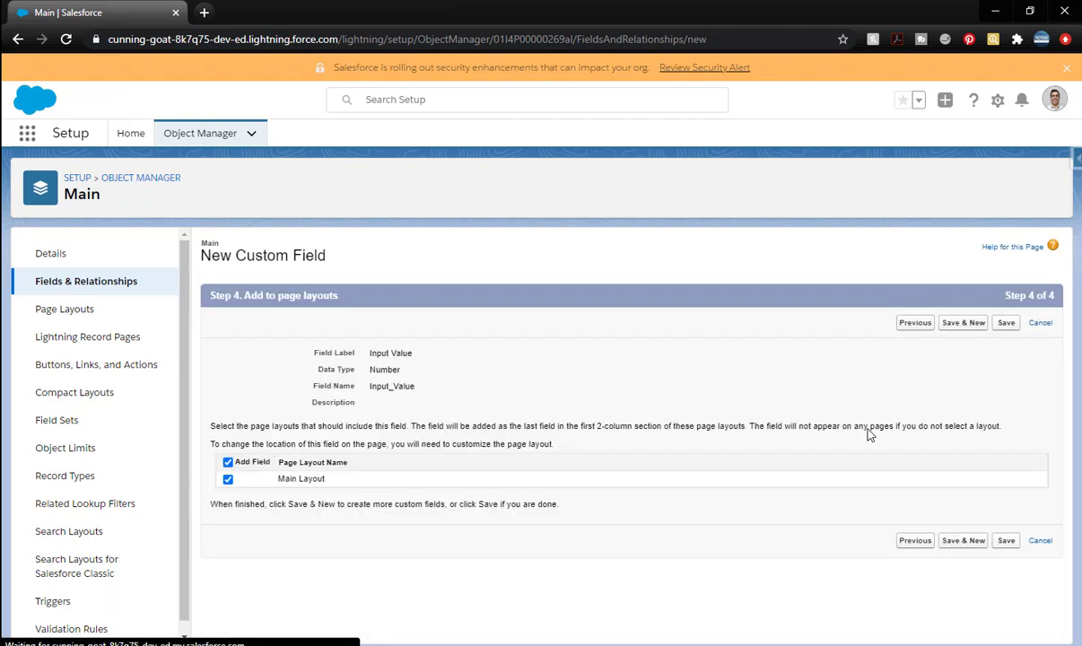
pyautogui.click(1006, 324)
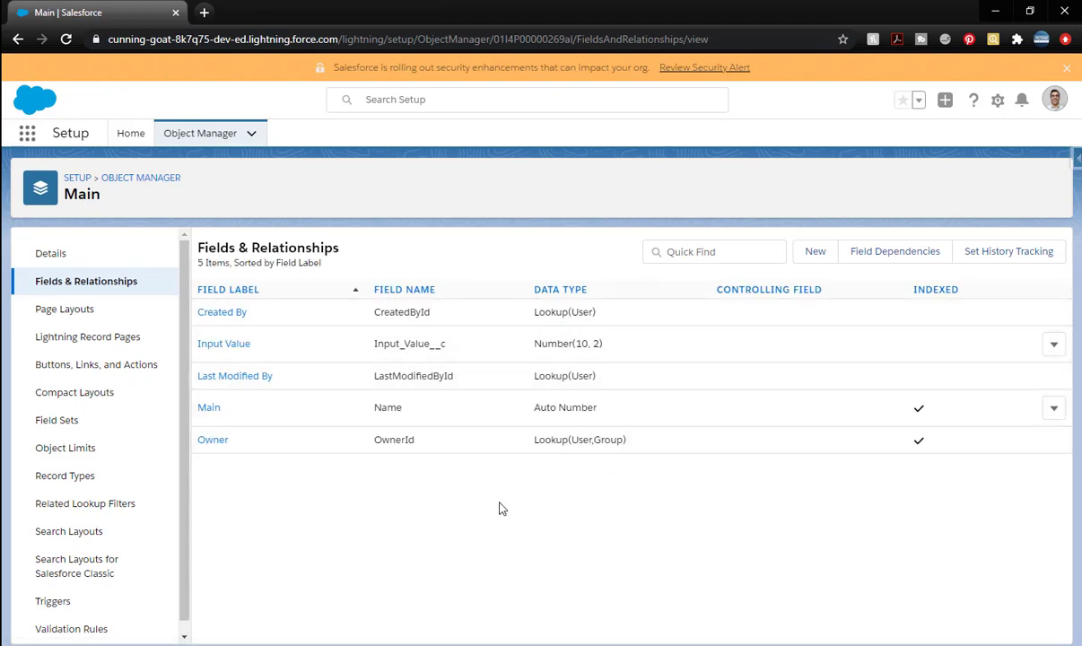
# Start another custom object labelled Secondary.
pyautogui.click(254, 133)
pyautogui.click(204, 167)
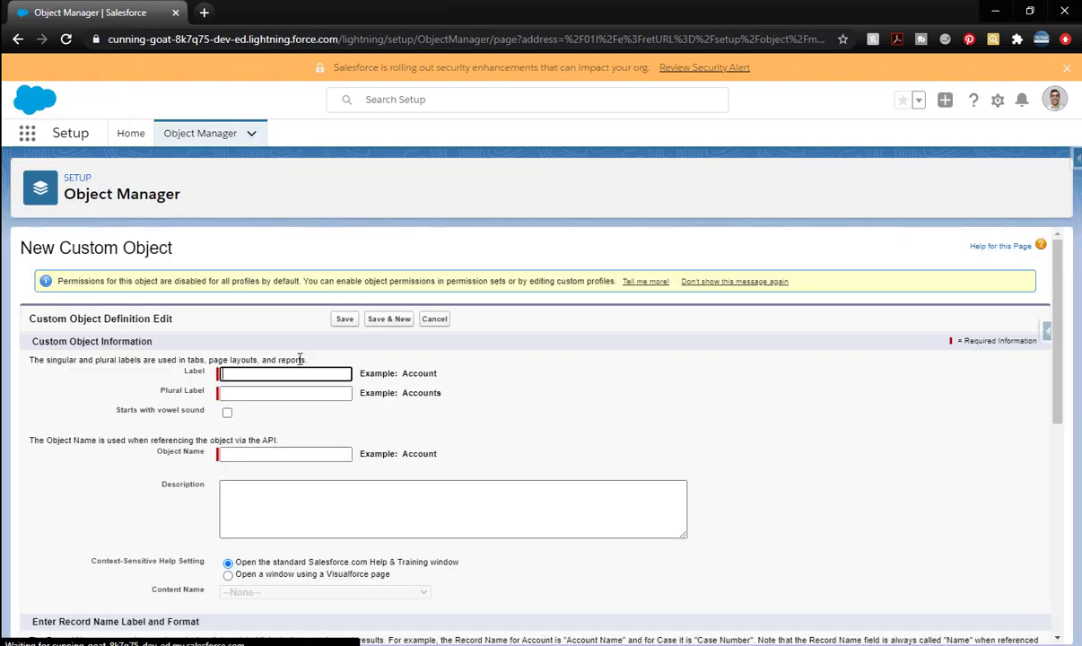
pyautogui.click(299, 373)
pyautogui.write('Secondary')
pyautogui.press('Tab')
# Allow reports, activities and search, shorten the record name to Name, and request the tab wizard.
pyautogui.scroll(-3, 669, 446)
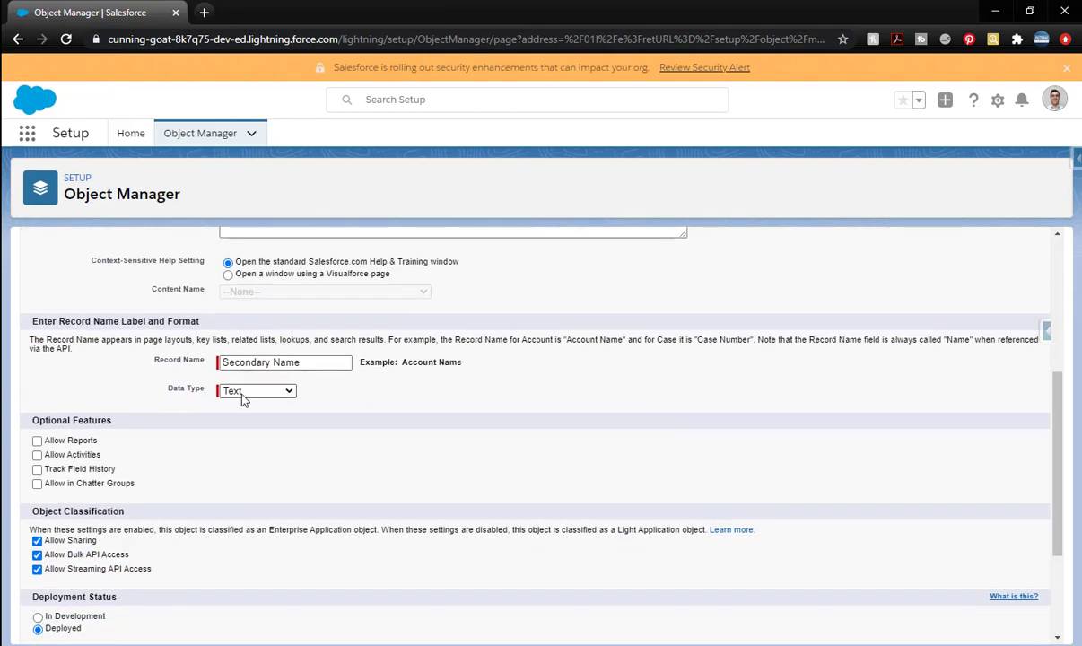
pyautogui.scroll(-2, 290, 438)
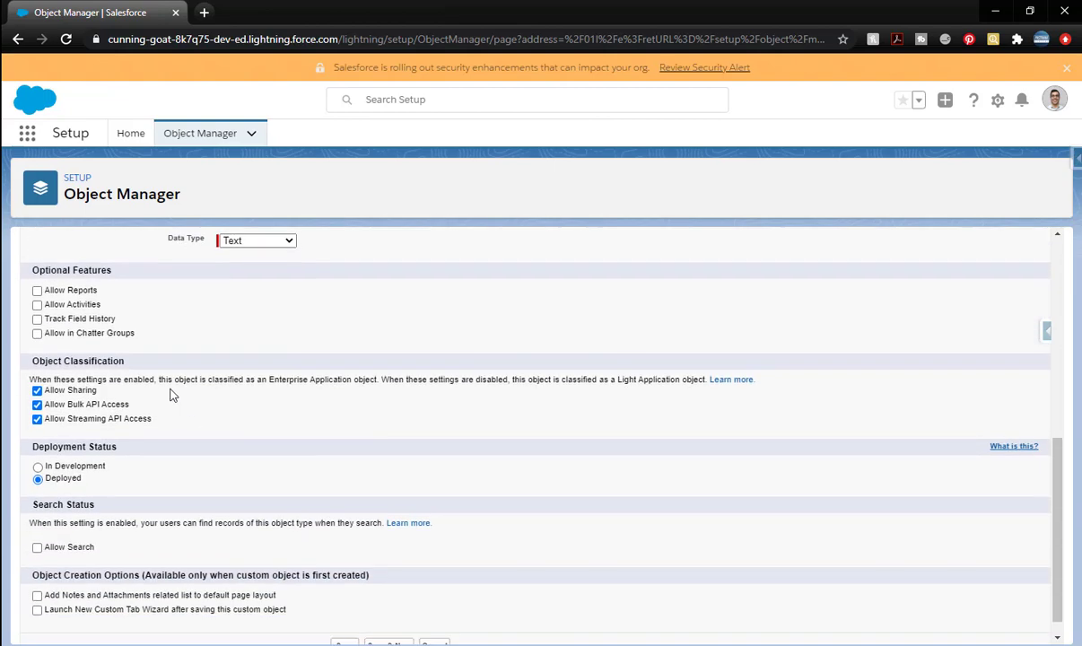
pyautogui.click(59, 289)
pyautogui.click(65, 305)
pyautogui.scroll(2, 271, 358)
pyautogui.doubleClick(268, 362)
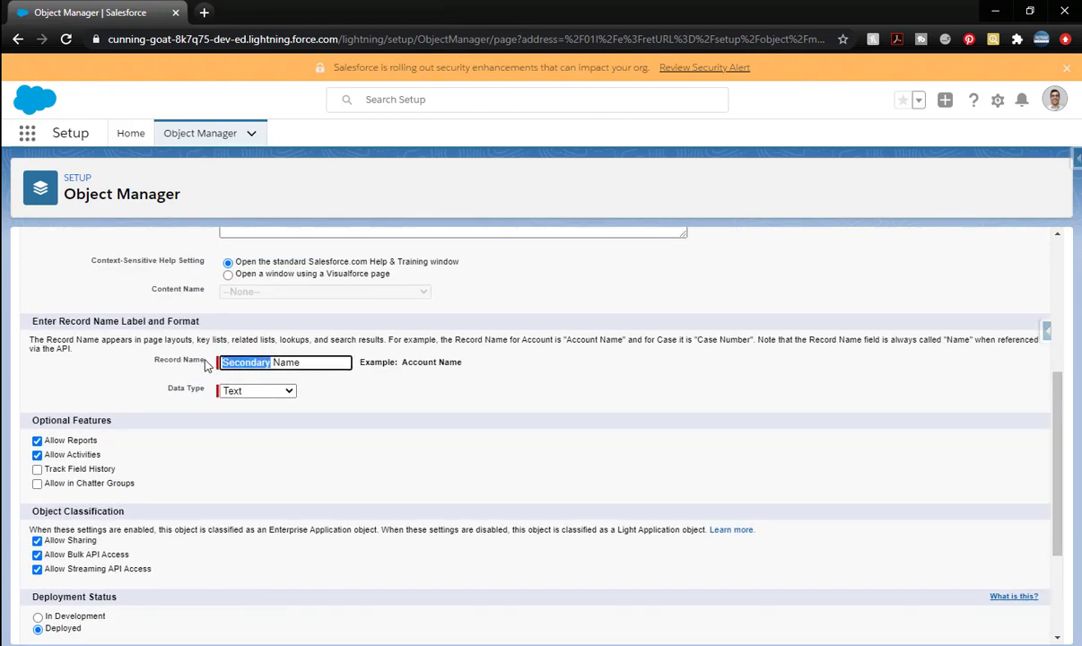
pyautogui.press('BackSpace')
pyautogui.click(115, 362)
pyautogui.scroll(-2, 123, 380)
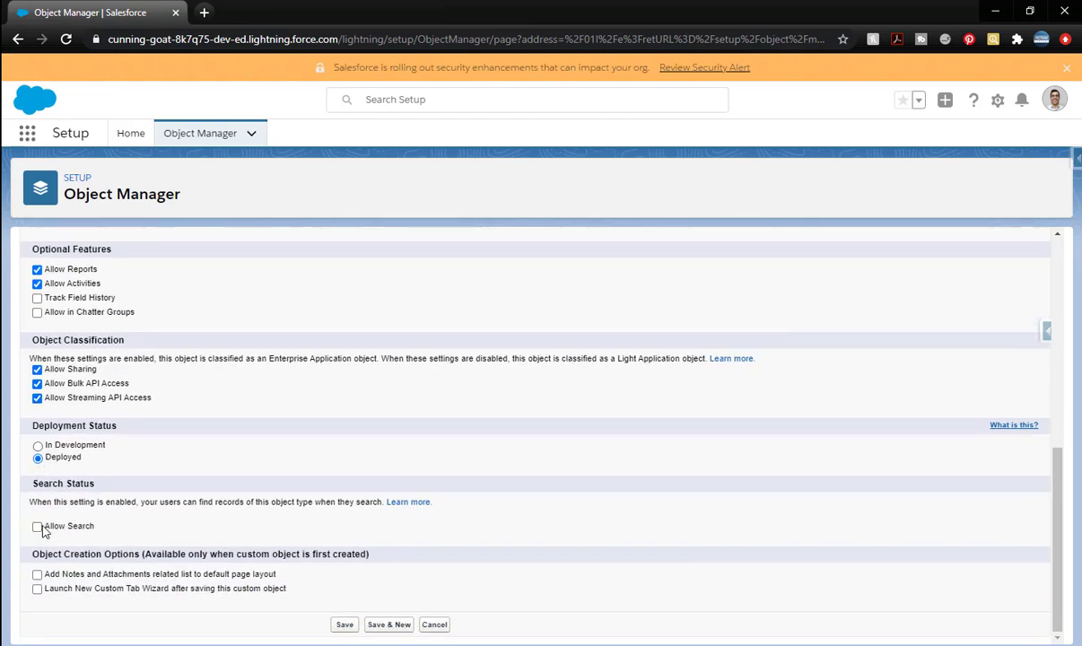
pyautogui.click(37, 526)
pyautogui.click(37, 587)
# Save the Secondary object and choose the Books tab style.
pyautogui.click(346, 625)
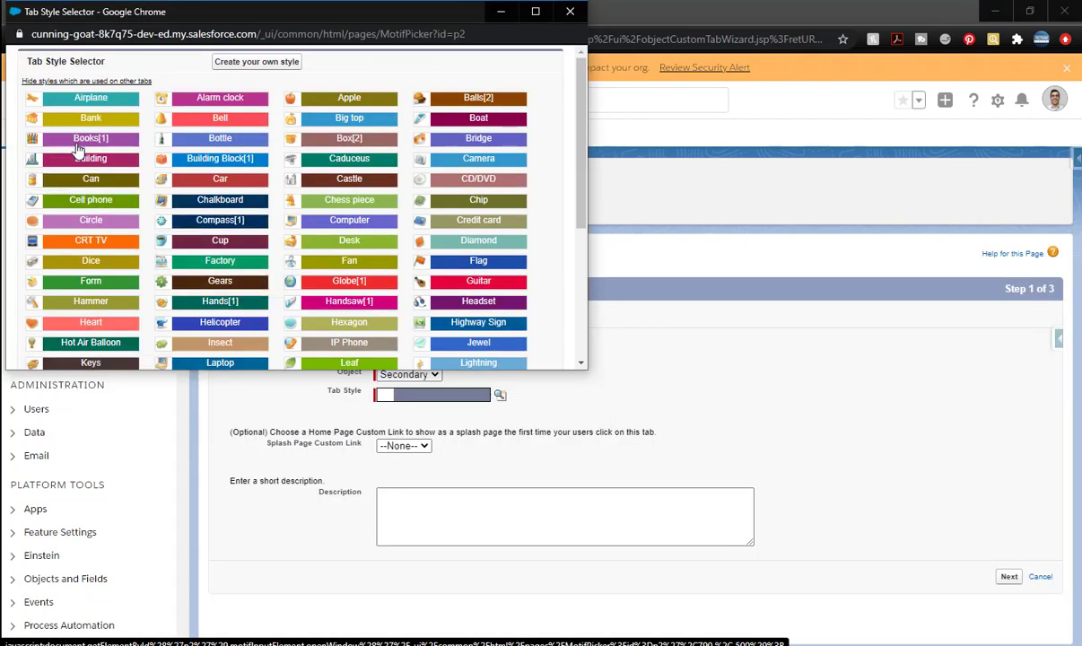
pyautogui.click(130, 145)
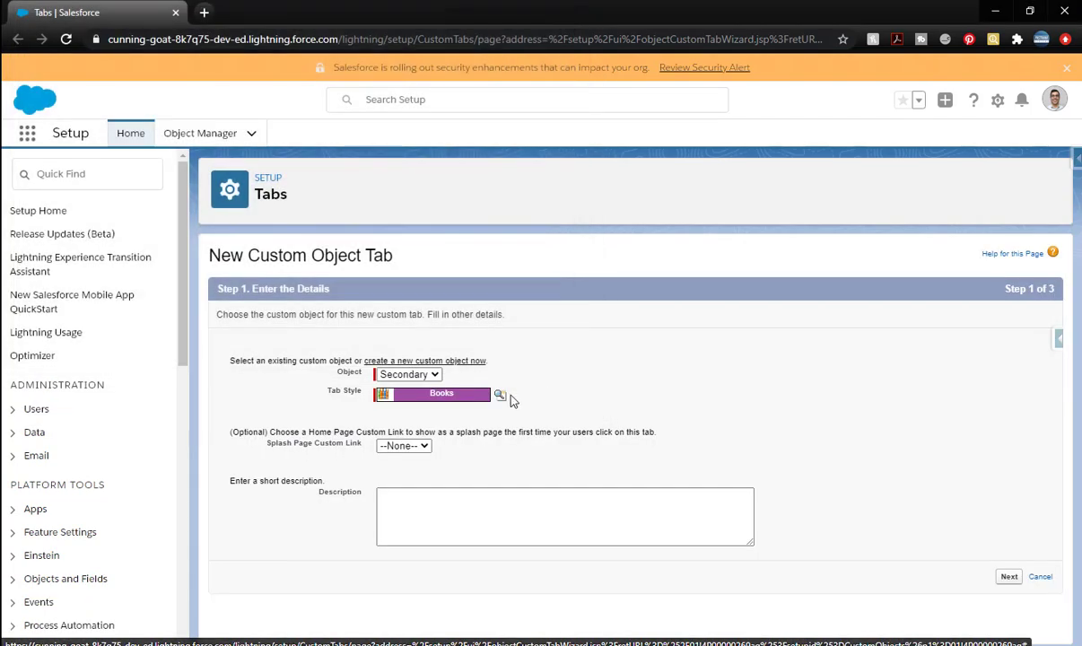
pyautogui.click(1007, 576)
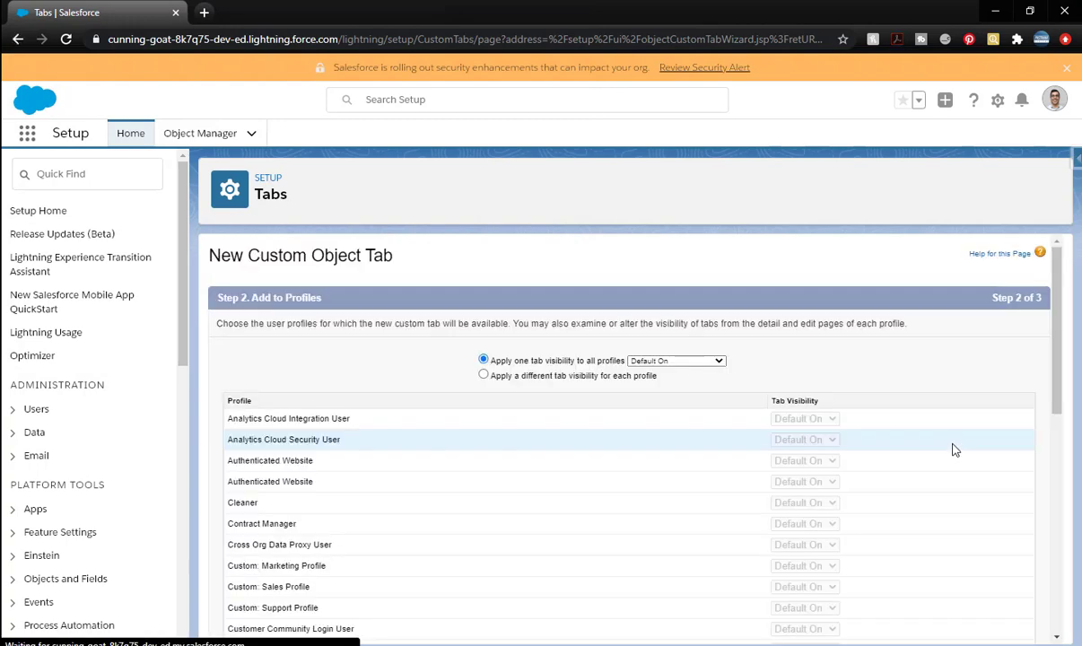
# Keep the Secondary tab Default On, exclude it from every custom app, and save.
pyautogui.scroll(-5, 915, 400)
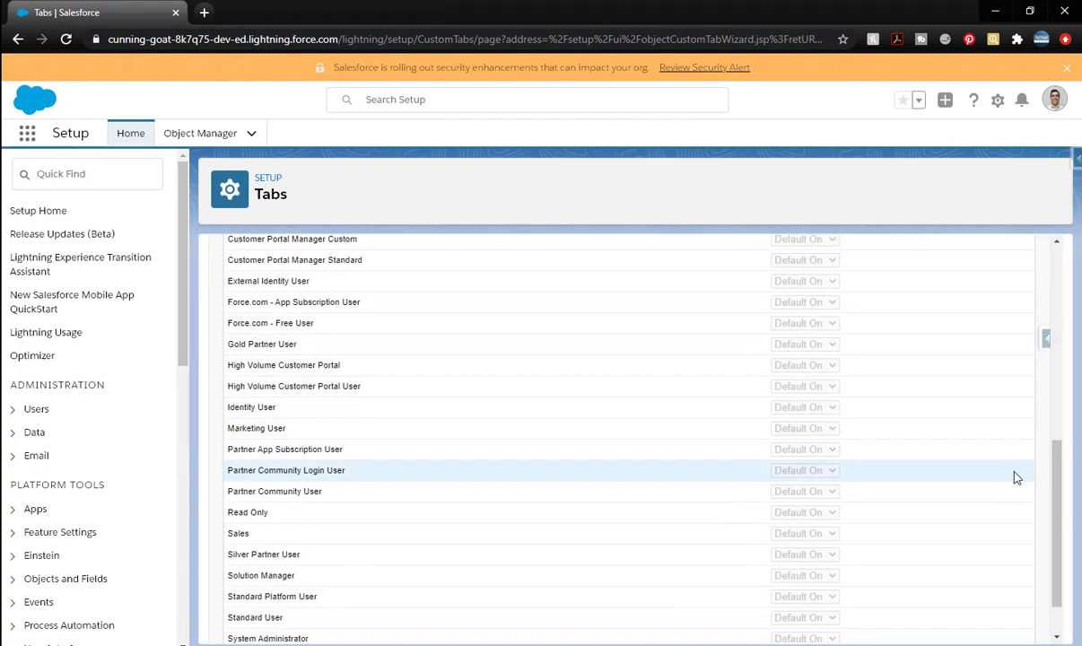
pyautogui.scroll(-2, 1017, 477)
pyautogui.click(995, 626)
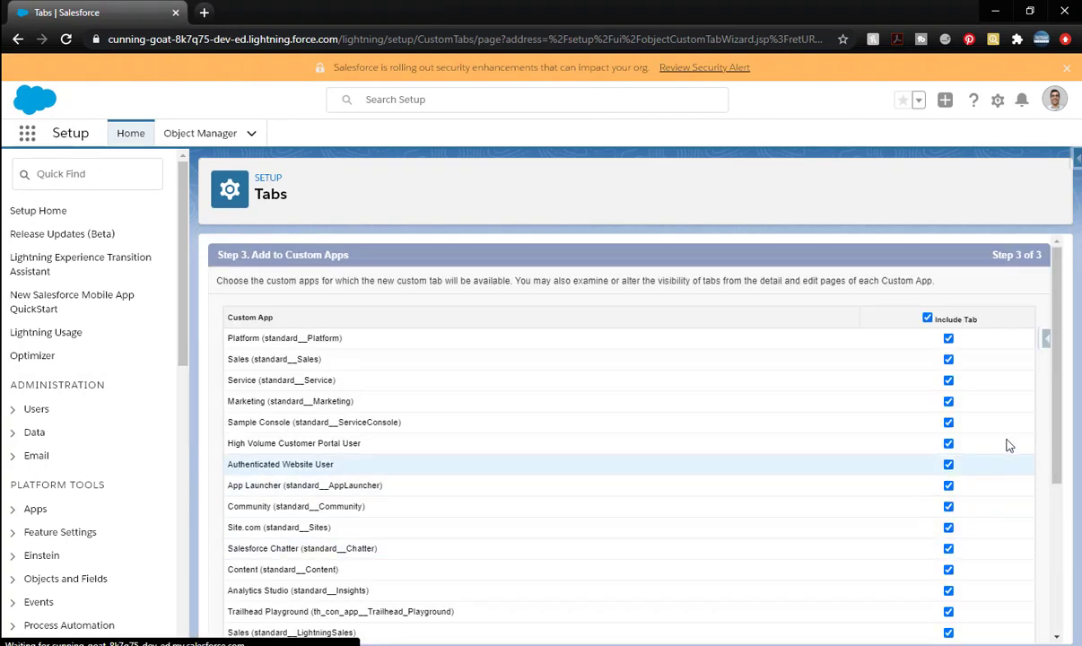
pyautogui.click(927, 317)
pyautogui.scroll(-2, 937, 410)
pyautogui.scroll(-1, 937, 410)
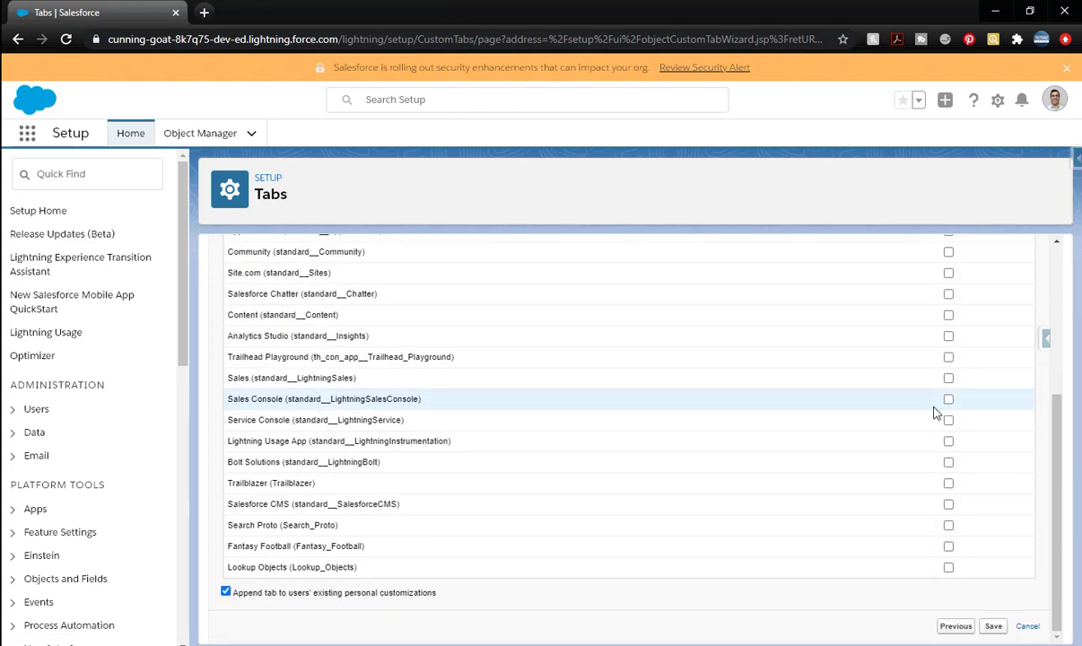
pyautogui.click(995, 627)
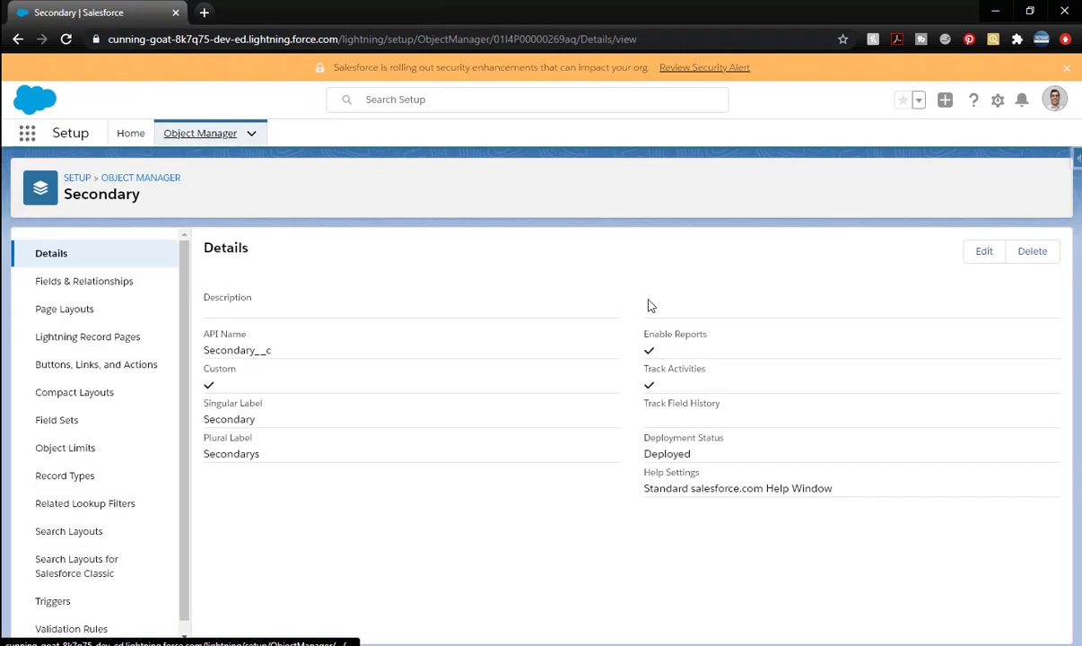
# Show the Secondary object's Fields & Relationships list with its 4 standard fields.
pyautogui.click(86, 283)
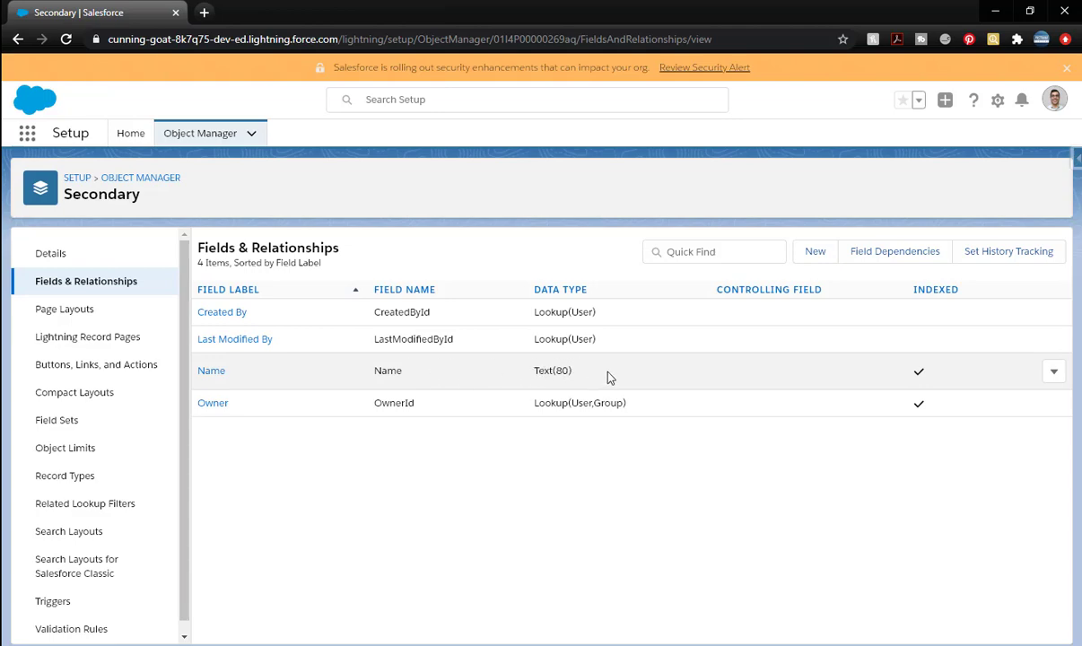
# Begin a new Number field on the Secondary object.
pyautogui.click(818, 255)
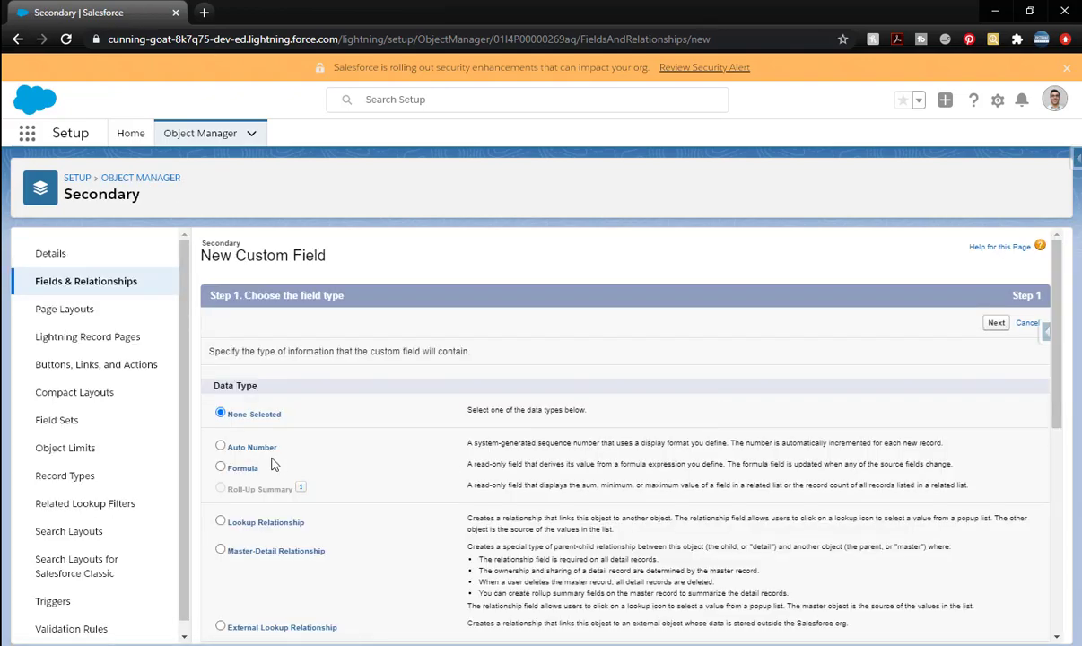
pyautogui.scroll(-3, 250, 465)
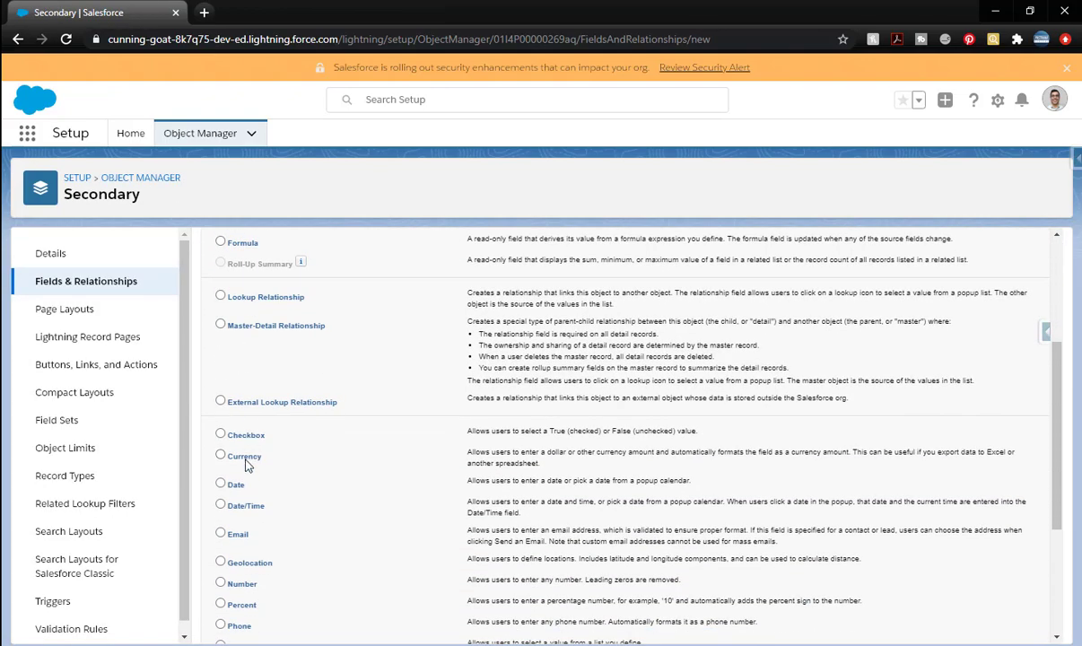
pyautogui.scroll(-2, 250, 465)
pyautogui.click(240, 441)
pyautogui.scroll(5, 952, 370)
pyautogui.click(994, 325)
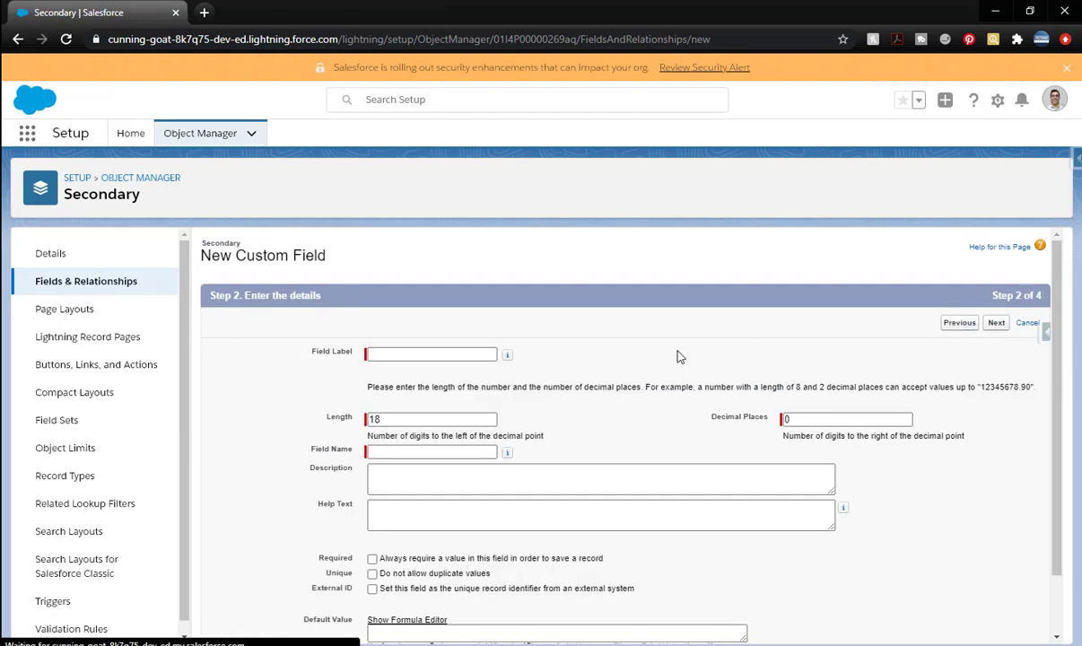
# Label the field Lower Value, length 10 with 2 decimals, visible to all profiles.
pyautogui.click(480, 353)
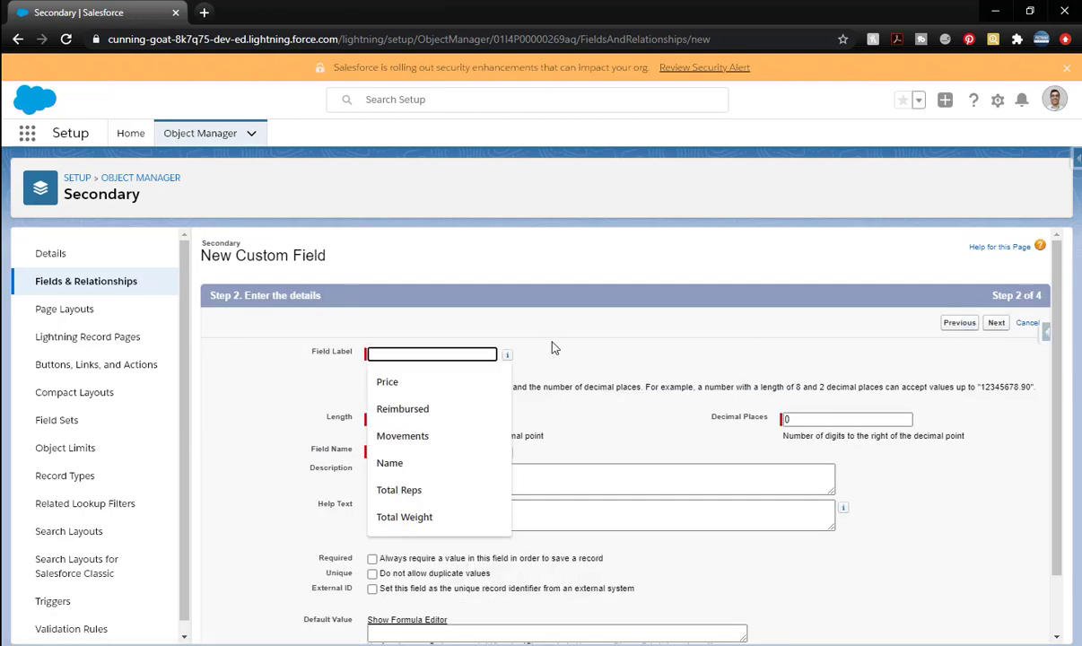
pyautogui.write('Lo')
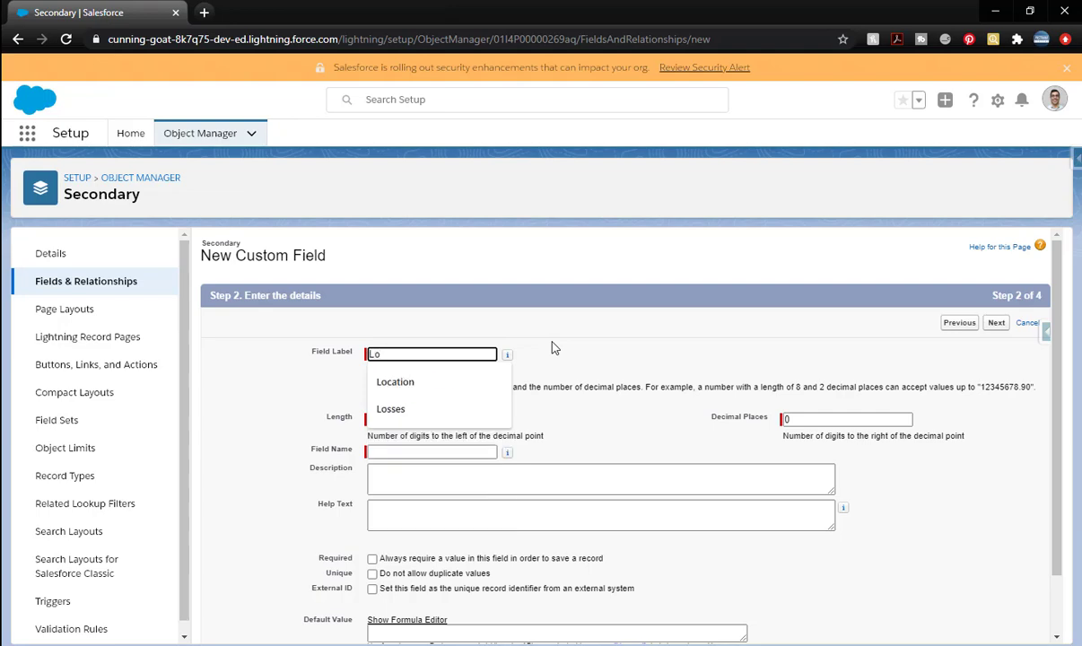
pyautogui.write('wer Val')
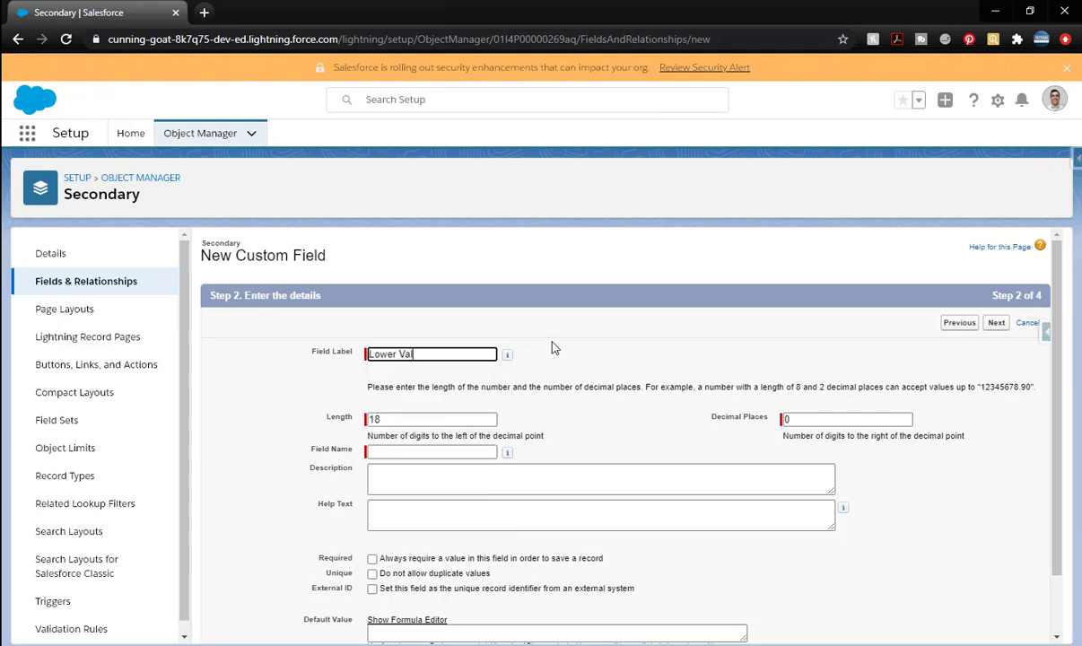
pyautogui.press('Tab')
pyautogui.press('Tab')
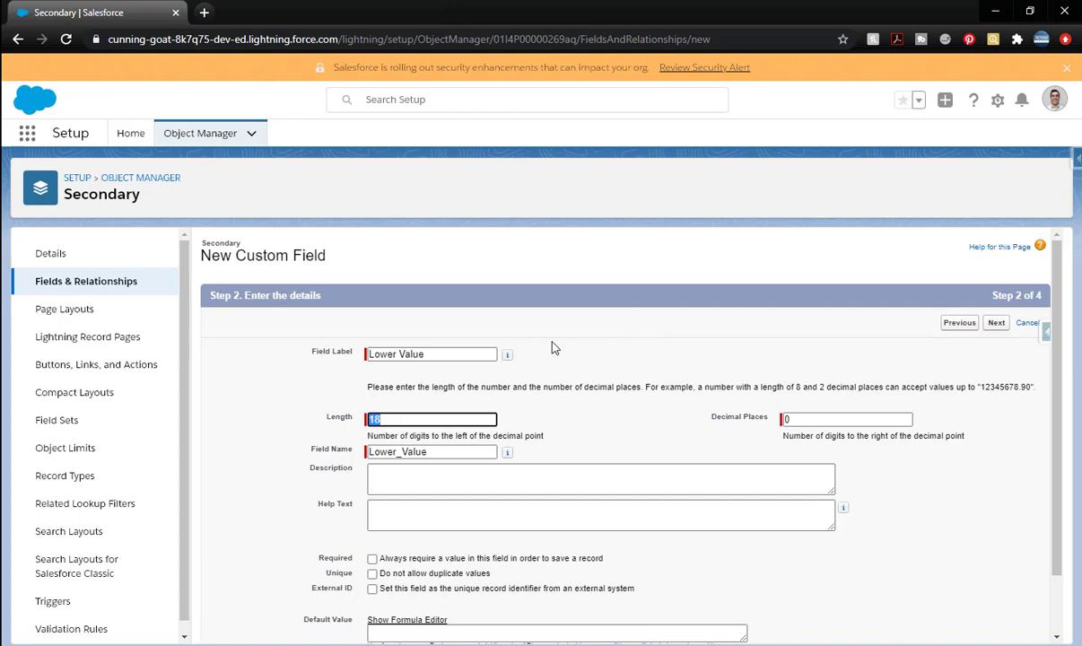
pyautogui.write('10')
pyautogui.press('Tab')
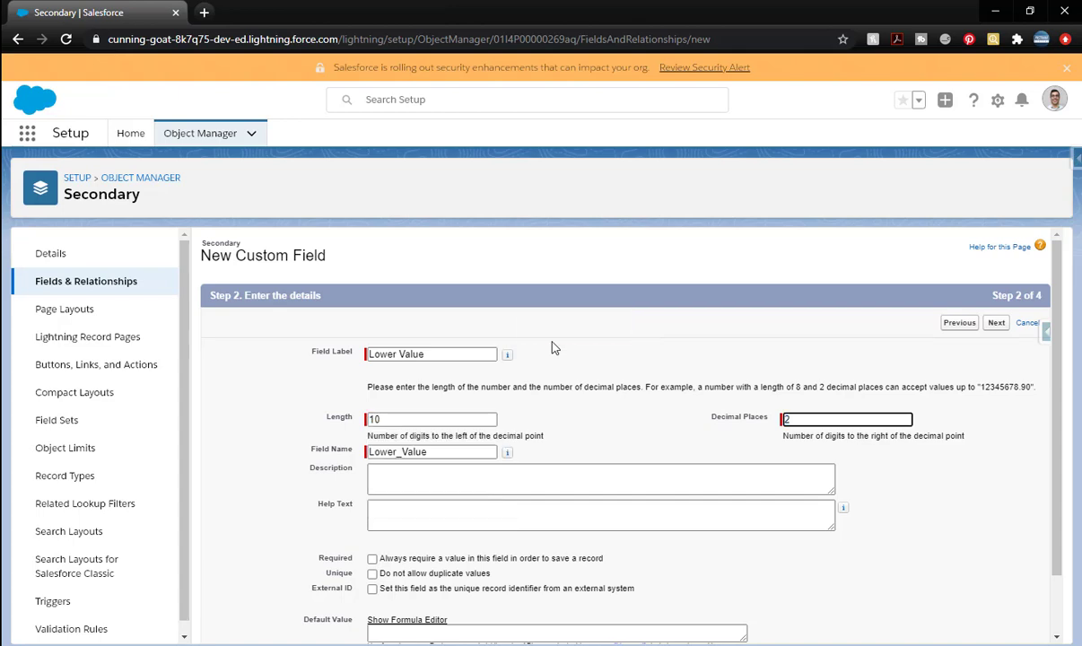
pyautogui.click(996, 325)
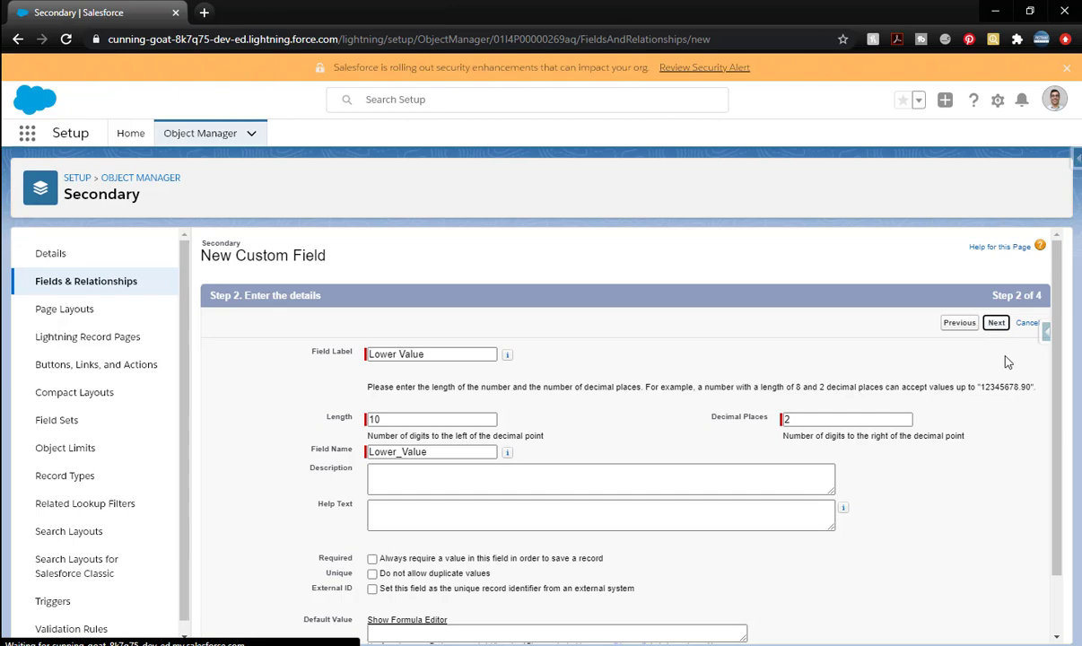
pyautogui.click(746, 447)
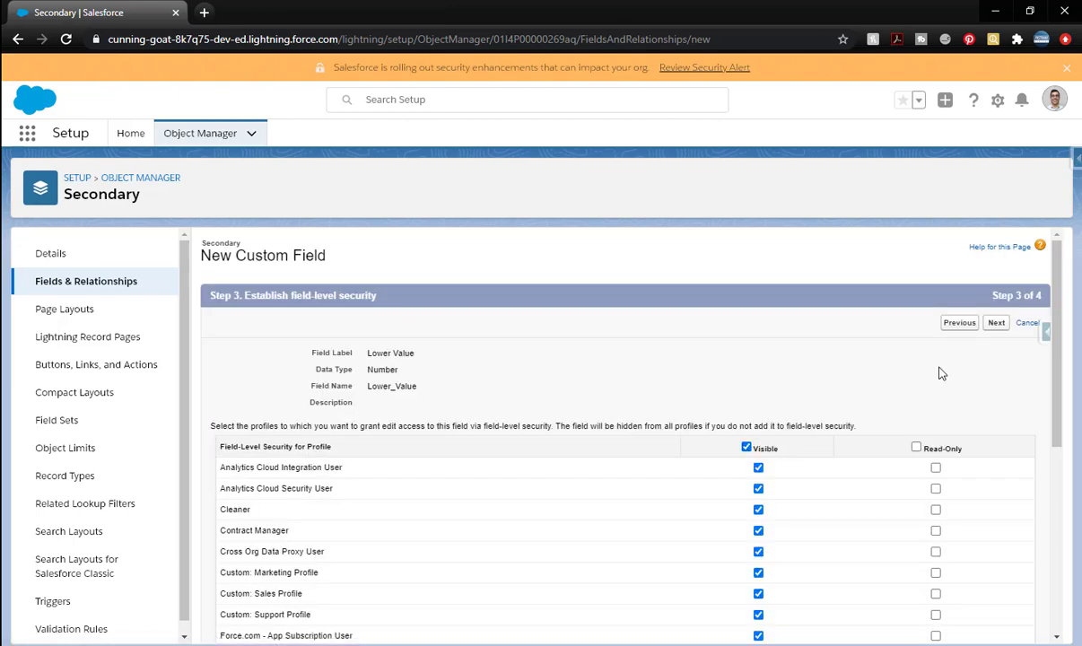
pyautogui.click(996, 323)
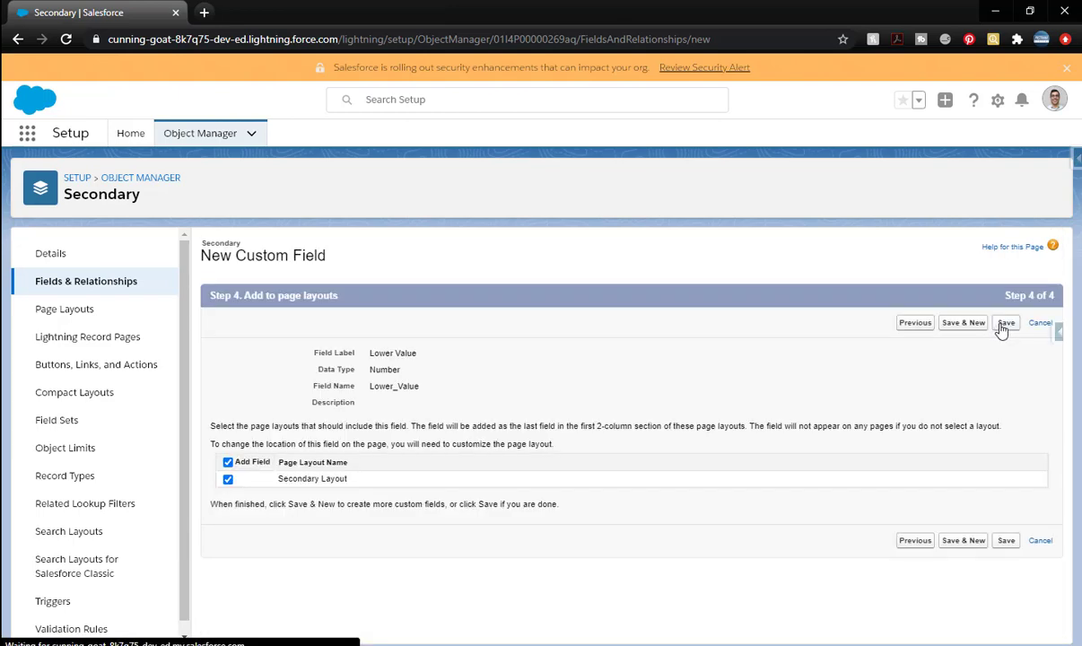
# Save Lower Value and begin another Number field on Secondary.
pyautogui.click(967, 324)
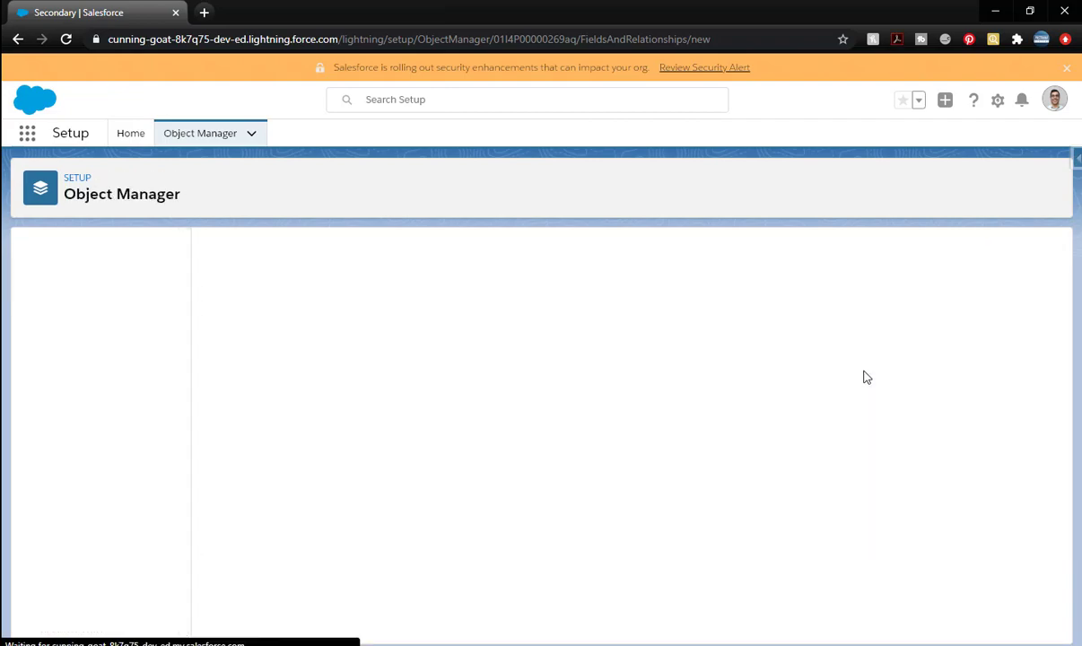
pyautogui.scroll(-3, 387, 435)
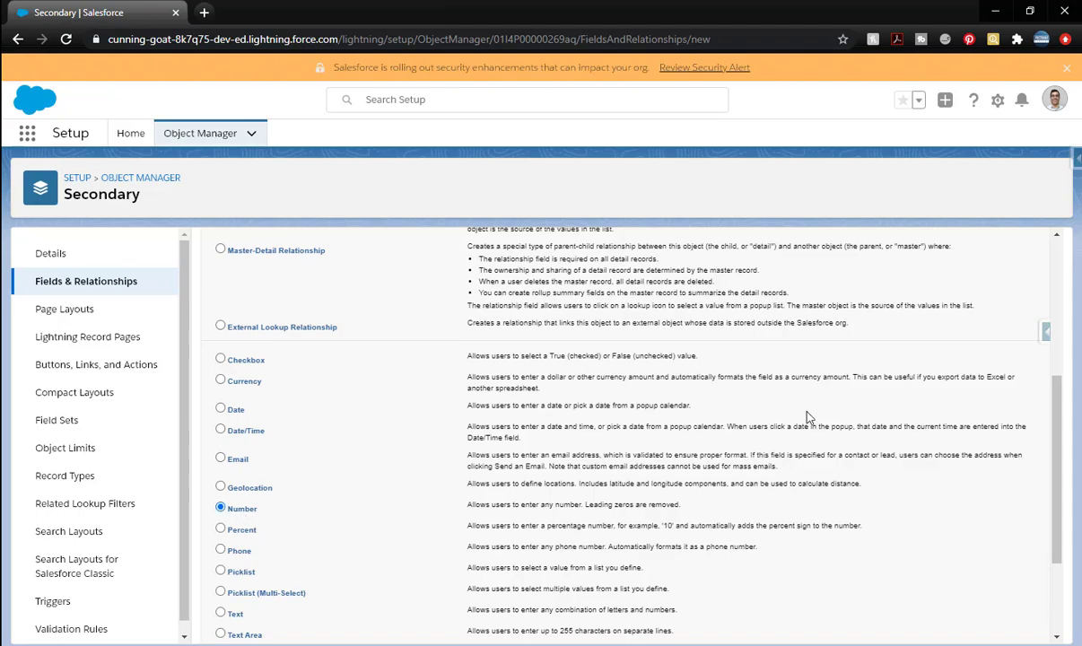
pyautogui.scroll(5, 807, 417)
pyautogui.click(994, 323)
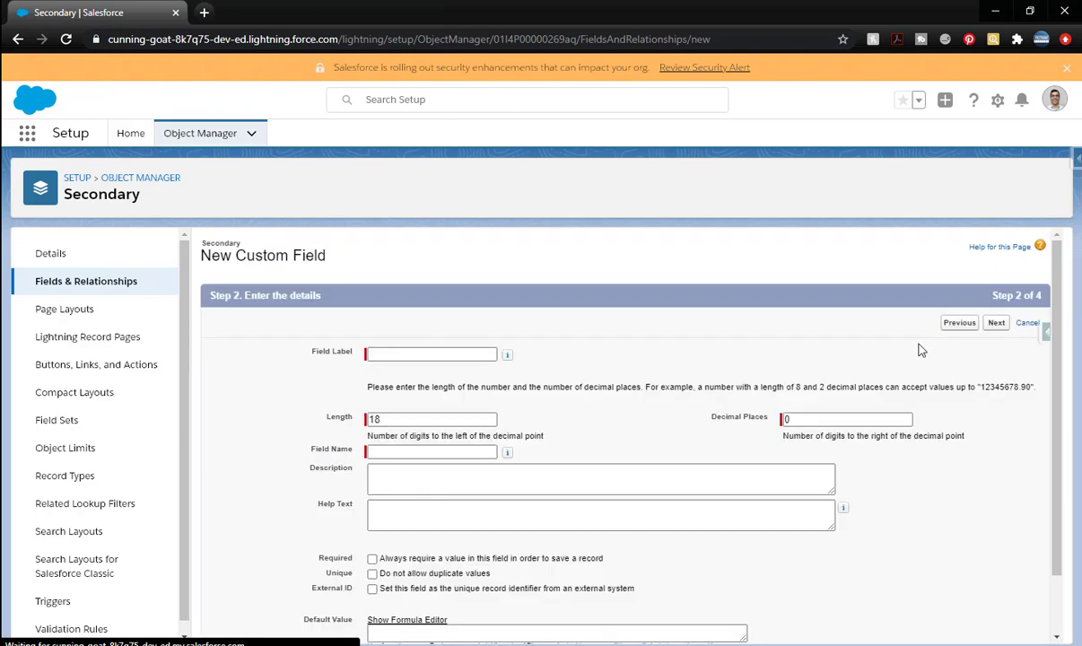
# Label the new field Upper Value with length 10 and 2 decimal places.
pyautogui.click(471, 353)
pyautogui.write('Upper Value')
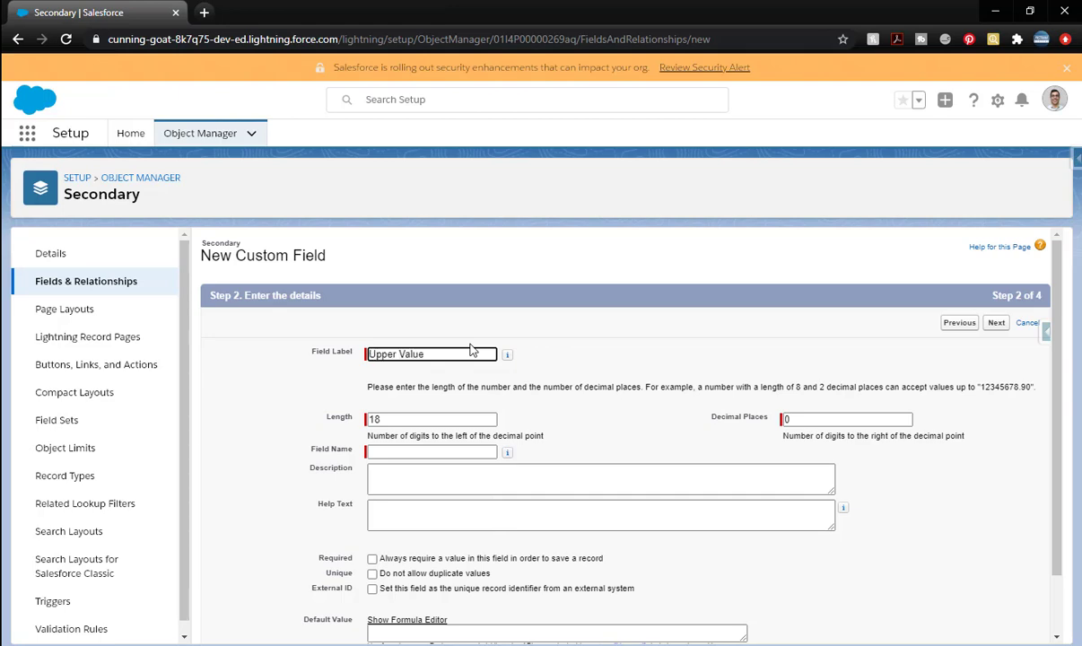
pyautogui.press('Tab')
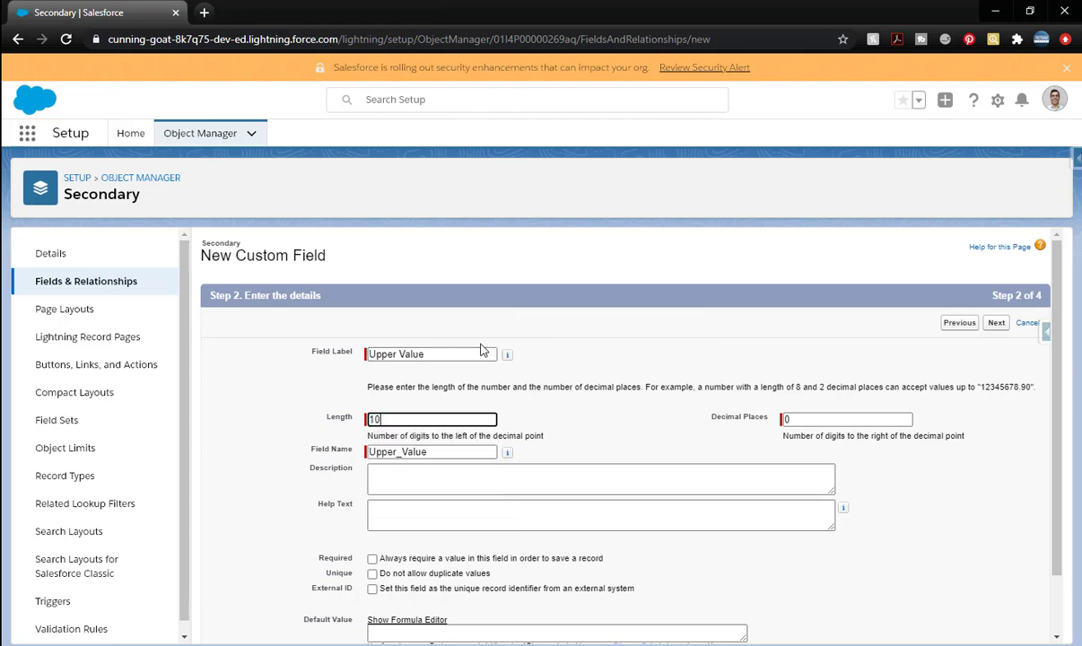
pyautogui.press('Tab')
pyautogui.write('2')
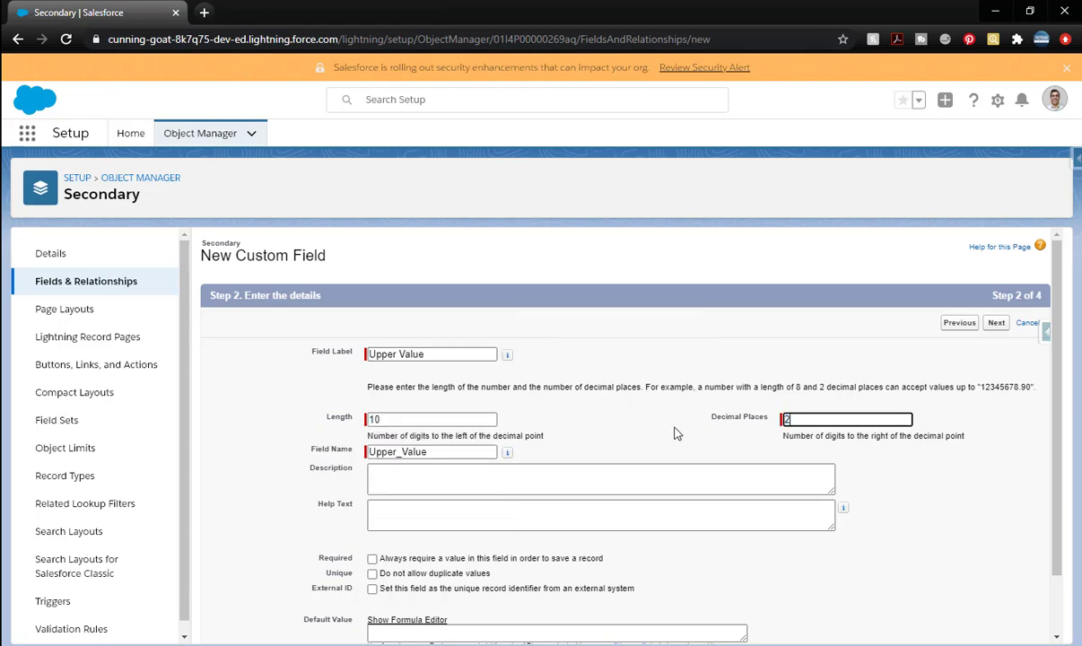
pyautogui.click(679, 426)
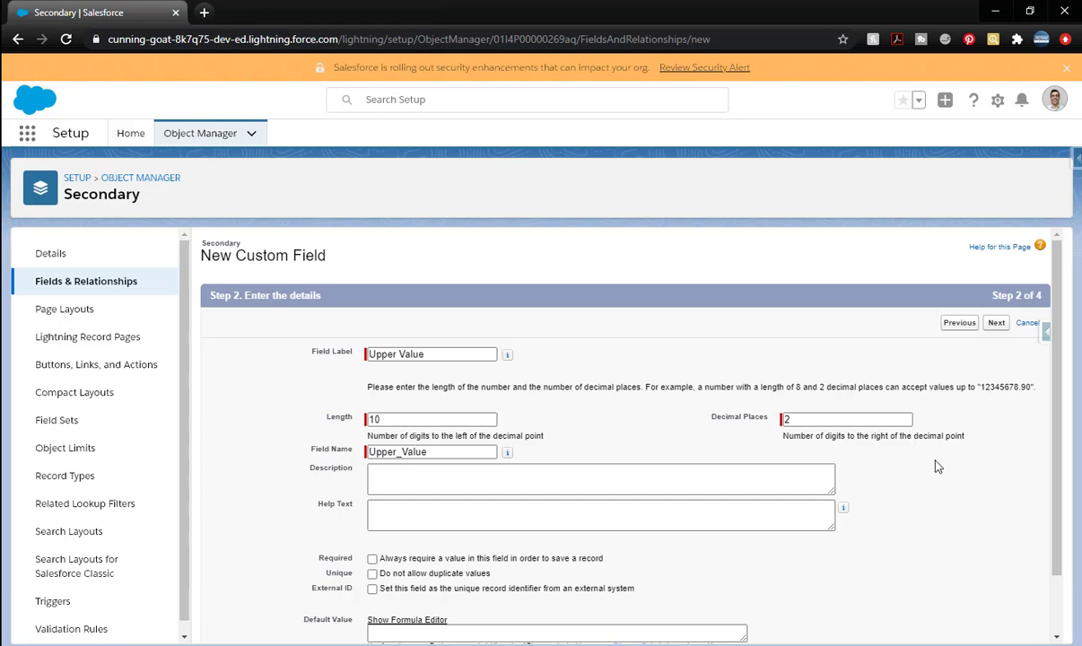
# Make Upper Value visible to all profiles and save it onto Secondary Layout.
pyautogui.scroll(-1, 897, 462)
pyautogui.scroll(1, 883, 433)
pyautogui.click(999, 327)
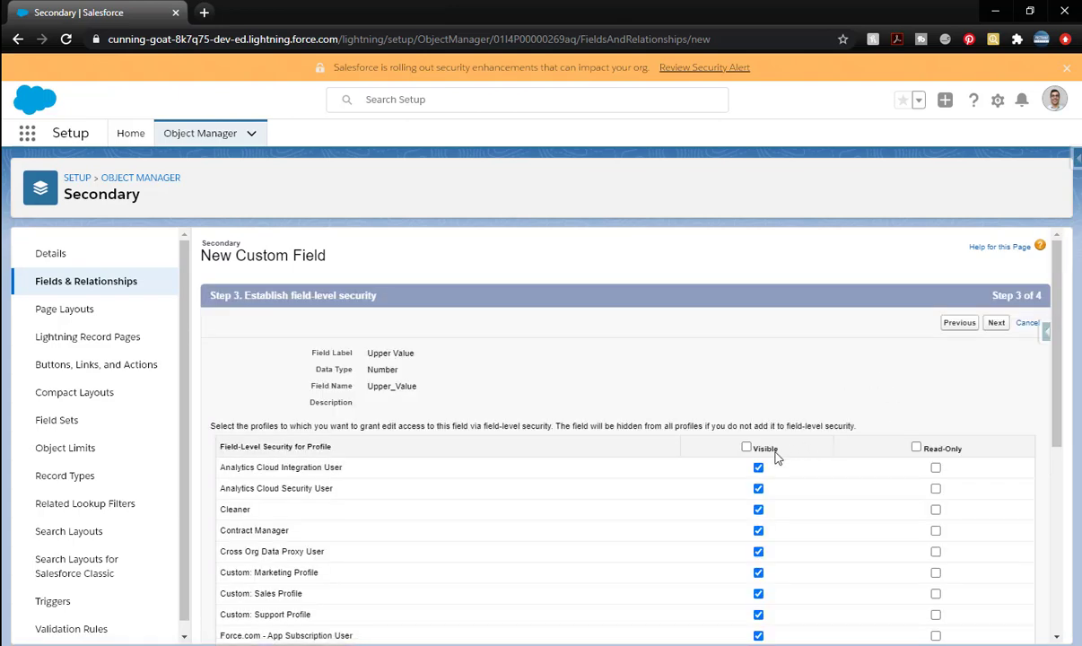
pyautogui.click(748, 448)
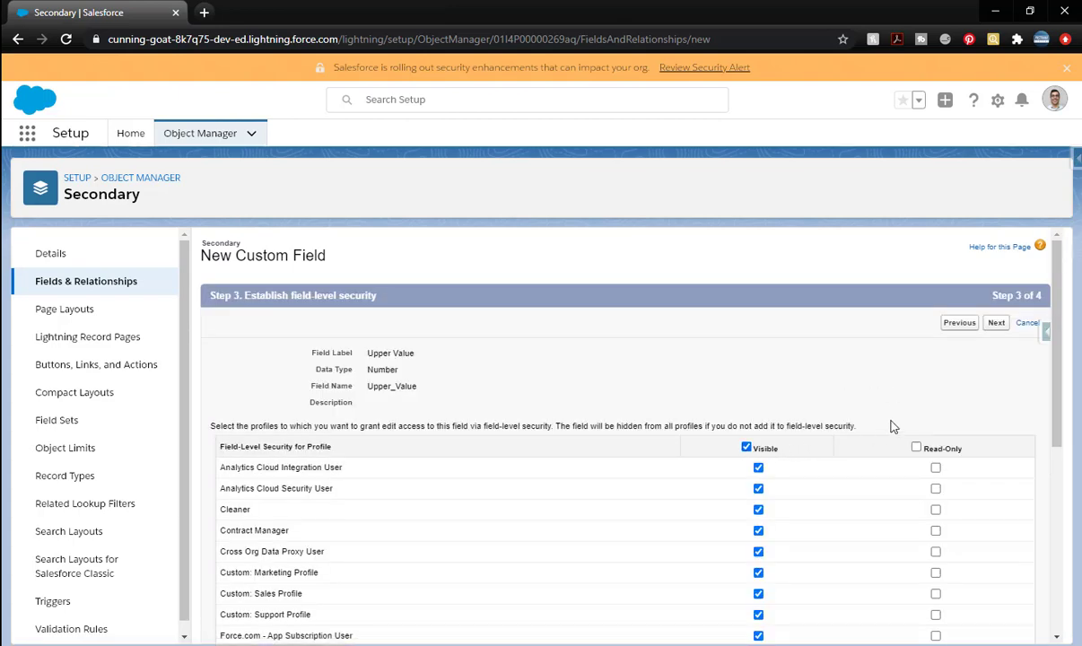
pyautogui.click(997, 325)
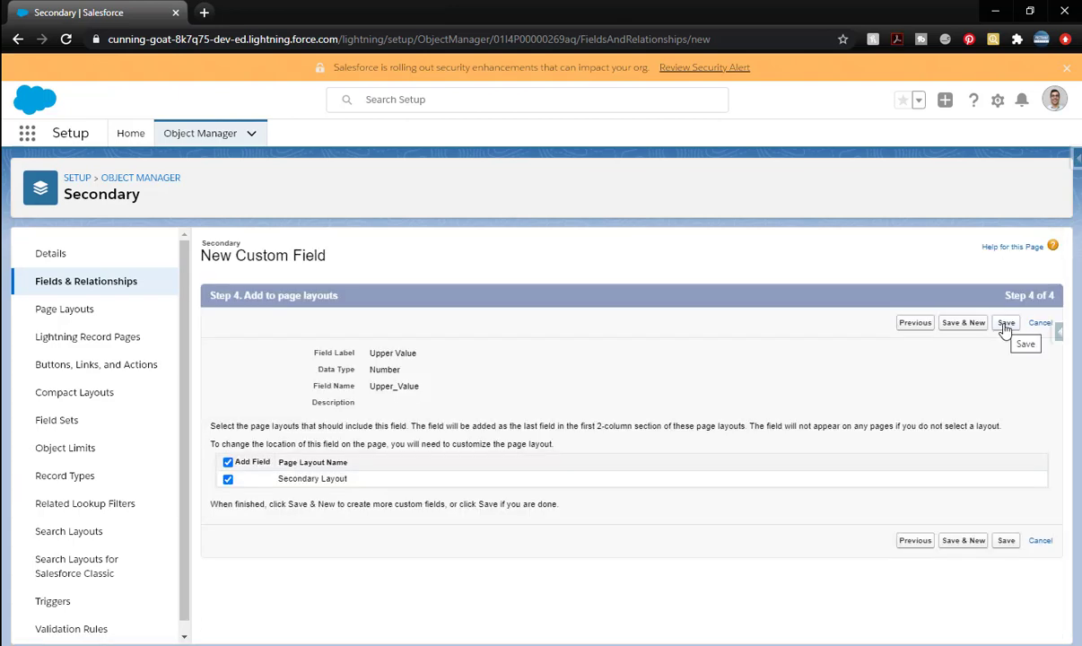
pyautogui.click(1006, 324)
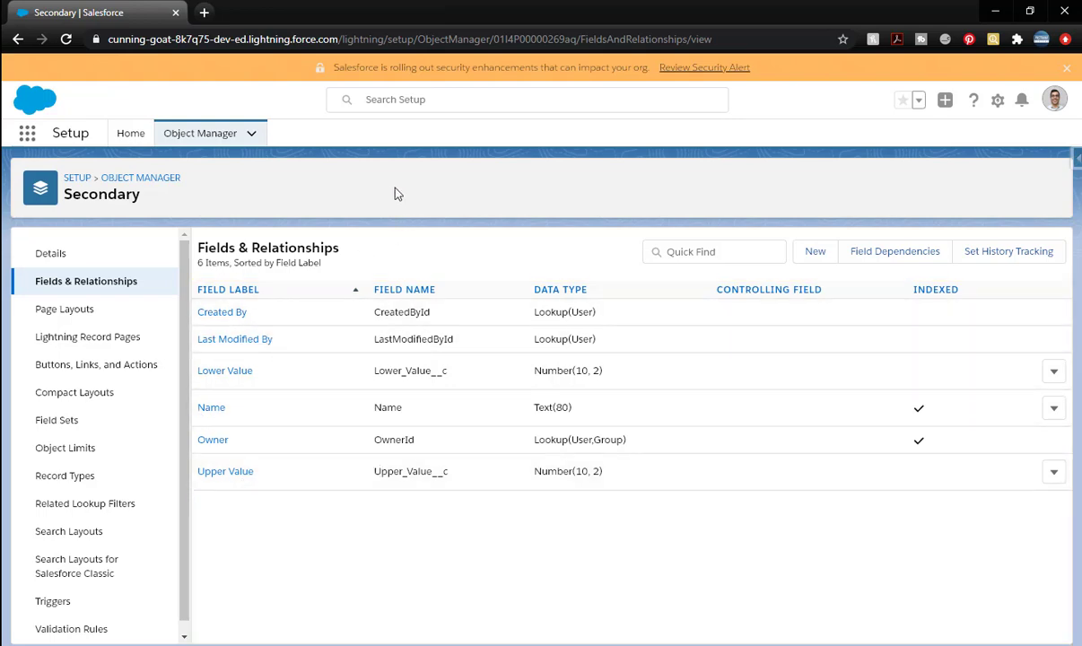
# Check the Main object's API name, SFX_Main__c.
pyautogui.click(251, 135)
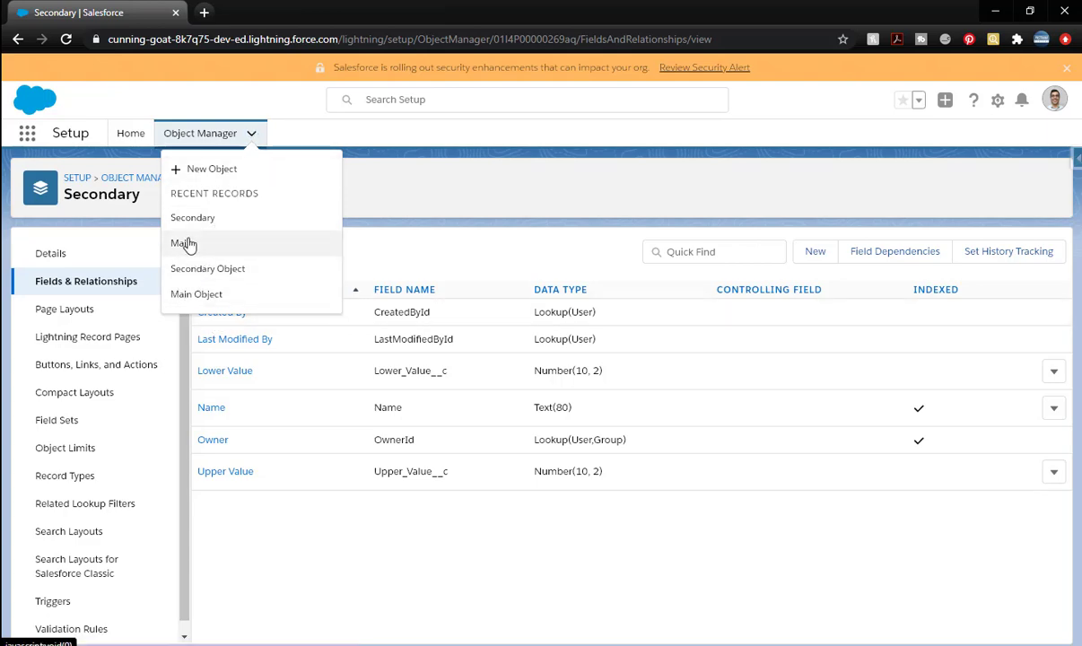
pyautogui.click(222, 244)
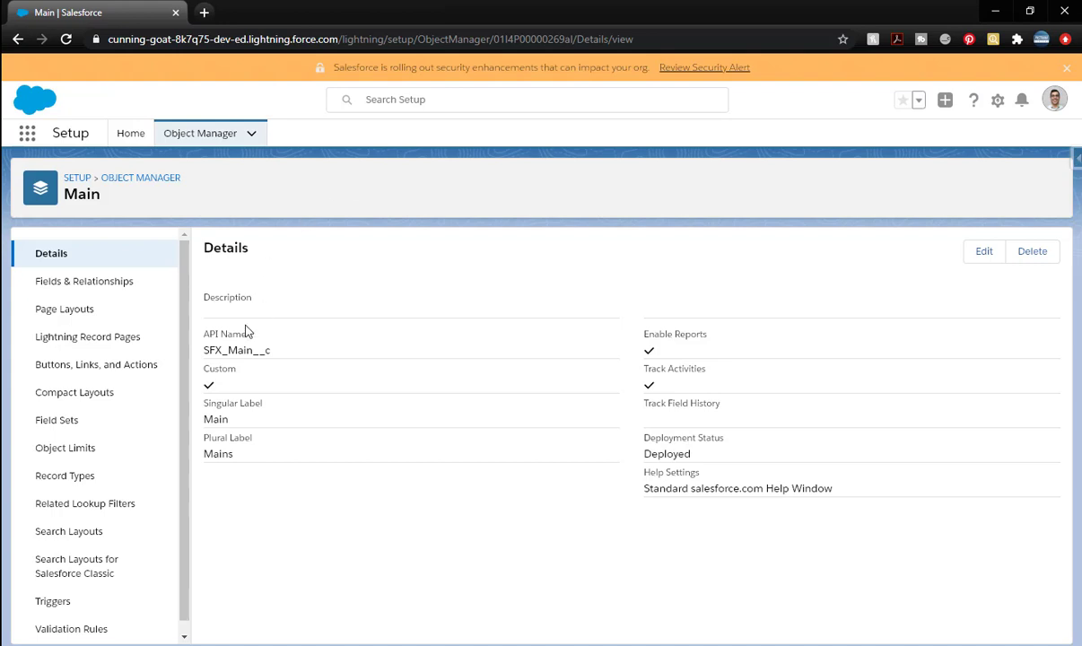
pyautogui.doubleClick(214, 350)
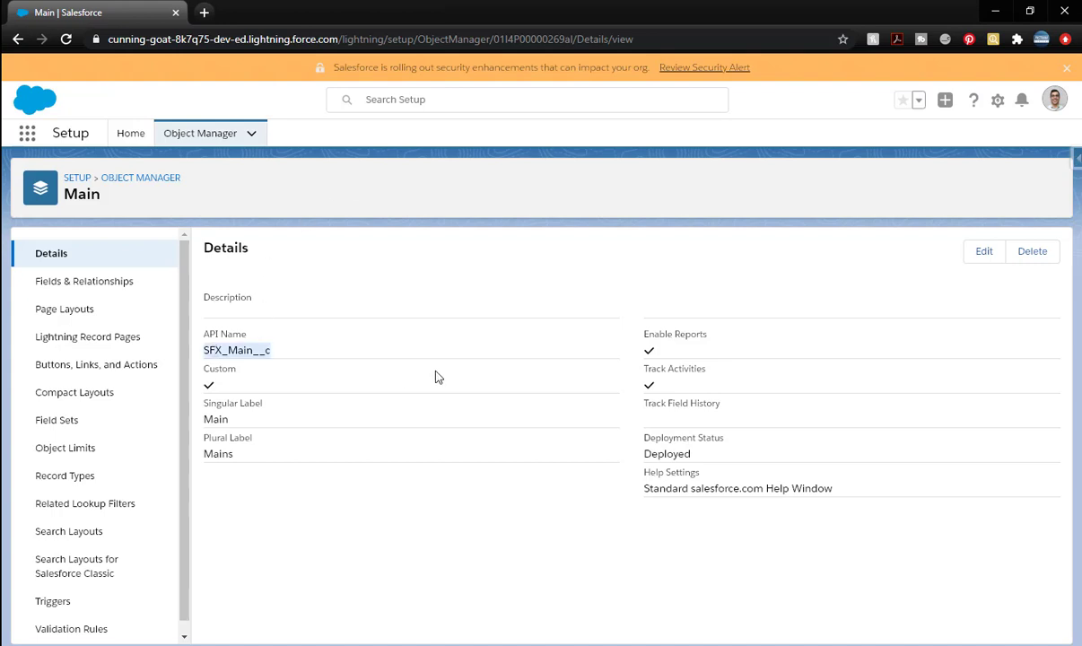
# Prefix the Secondary object name with SFX_ so its API name becomes SFX_Secondary__c.
pyautogui.click(250, 135)
pyautogui.click(206, 222)
pyautogui.click(986, 256)
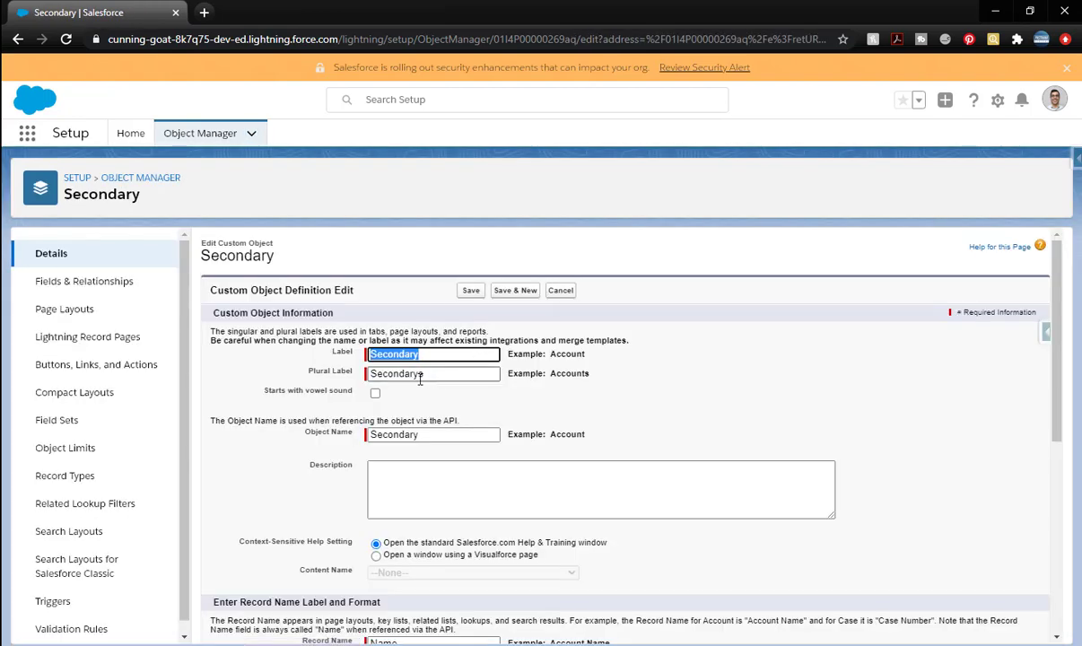
pyautogui.click(372, 434)
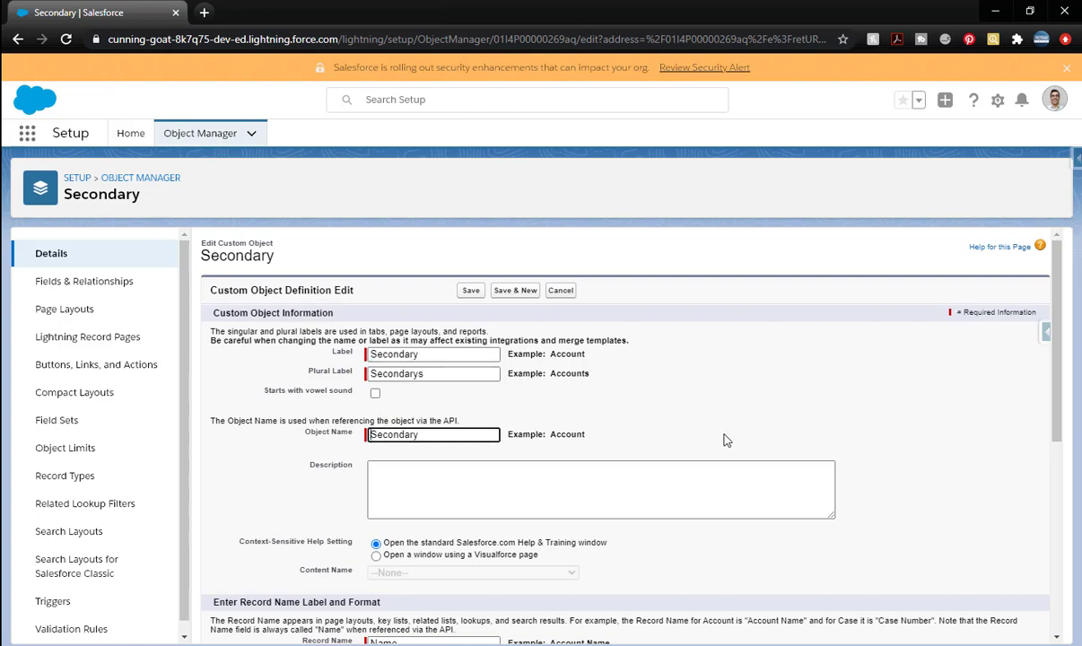
pyautogui.write('SFX_')
pyautogui.click(470, 289)
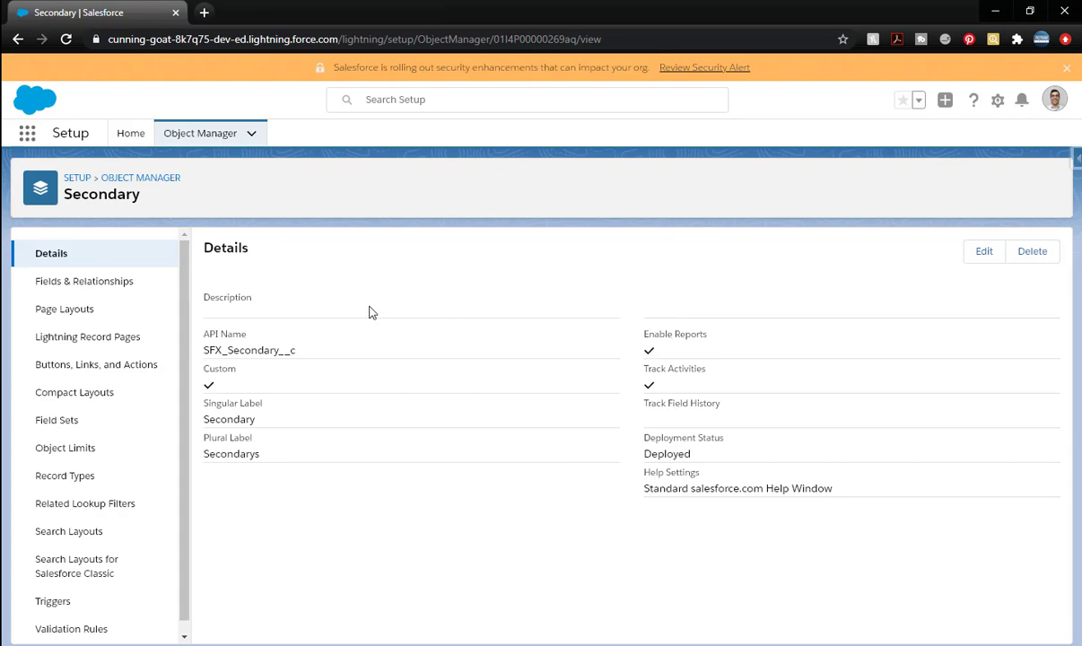
# Show Main's 5 fields, including Input Value as Number(10, 2).
pyautogui.click(252, 135)
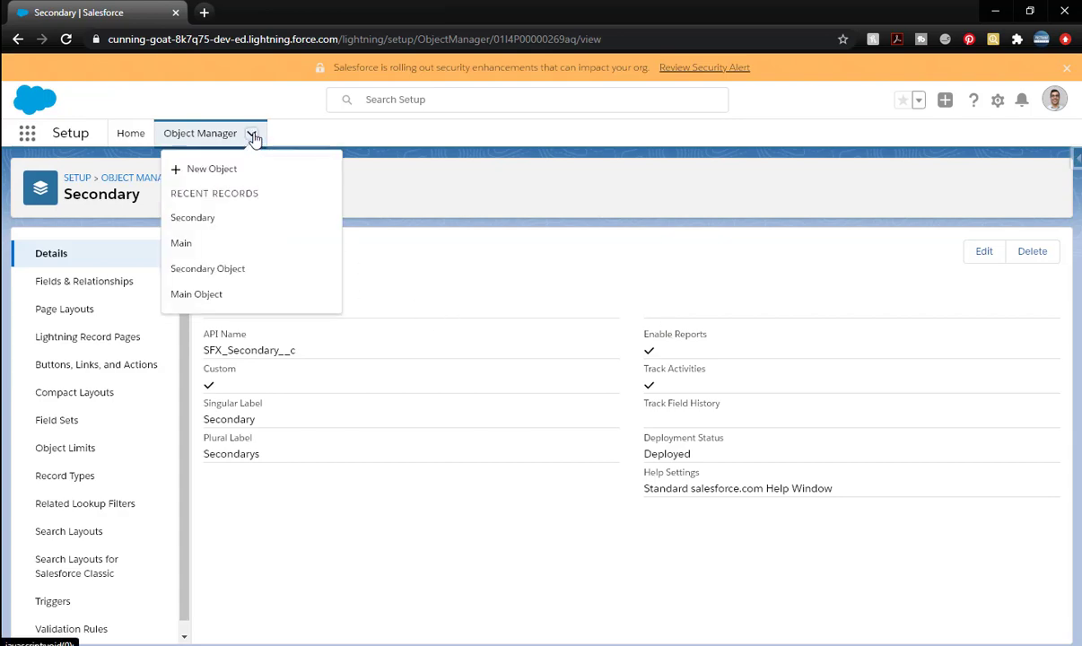
pyautogui.click(181, 244)
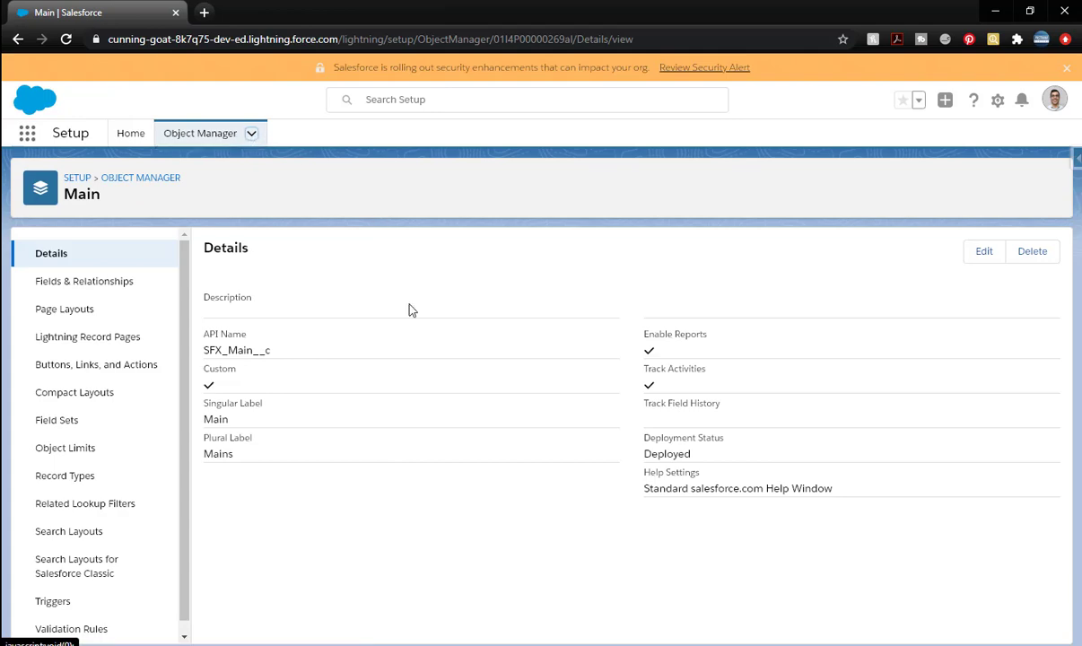
pyautogui.click(92, 282)
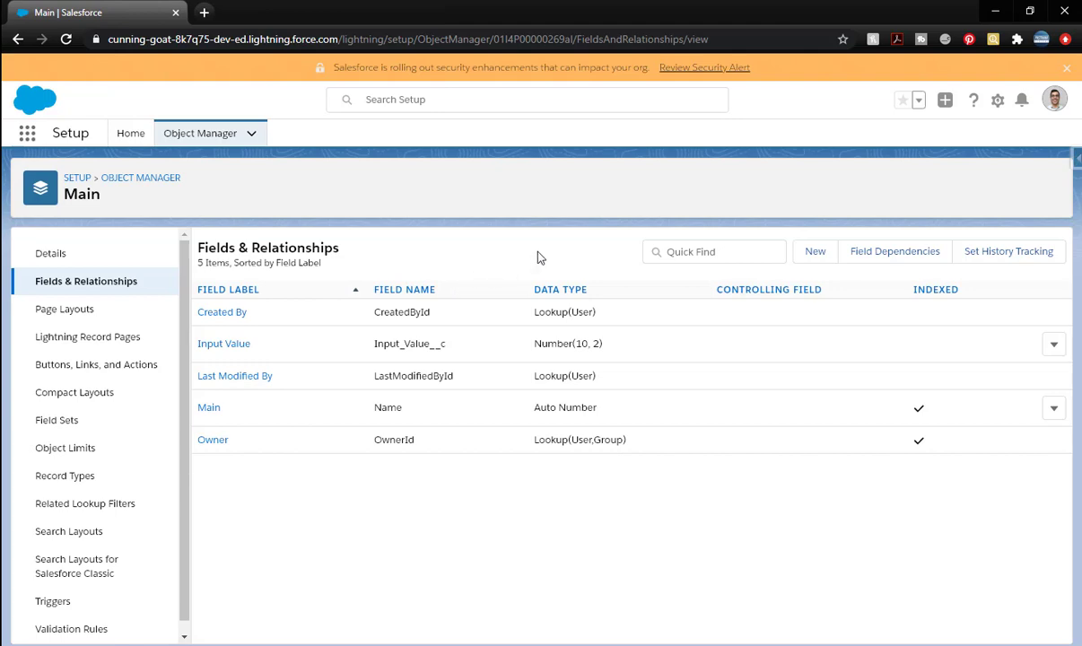
pyautogui.click(815, 252)
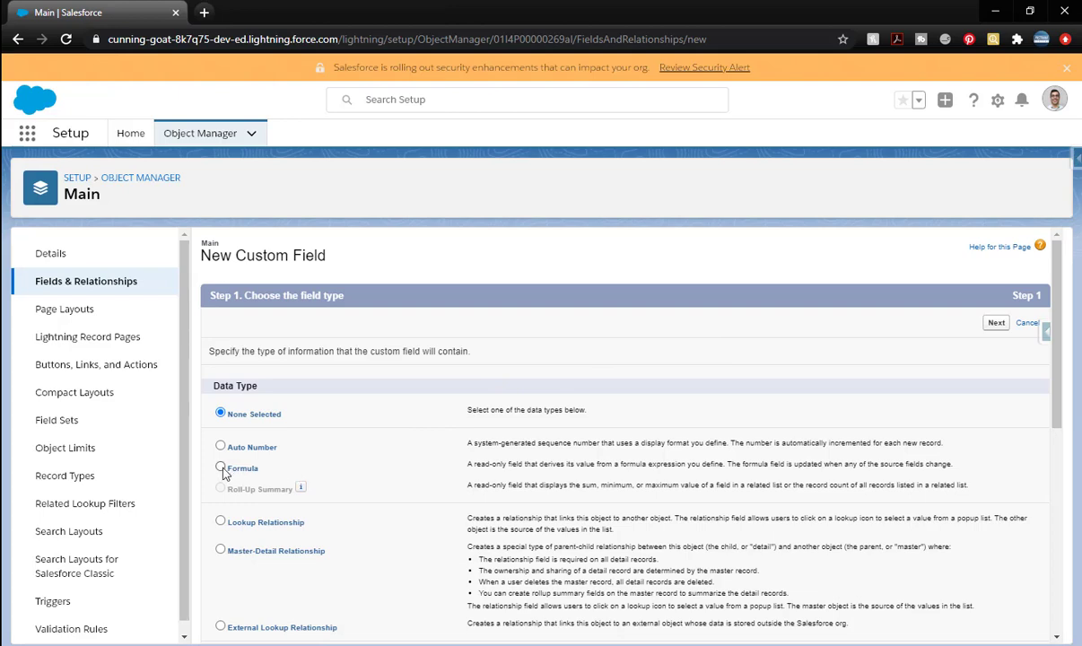
pyautogui.click(87, 284)
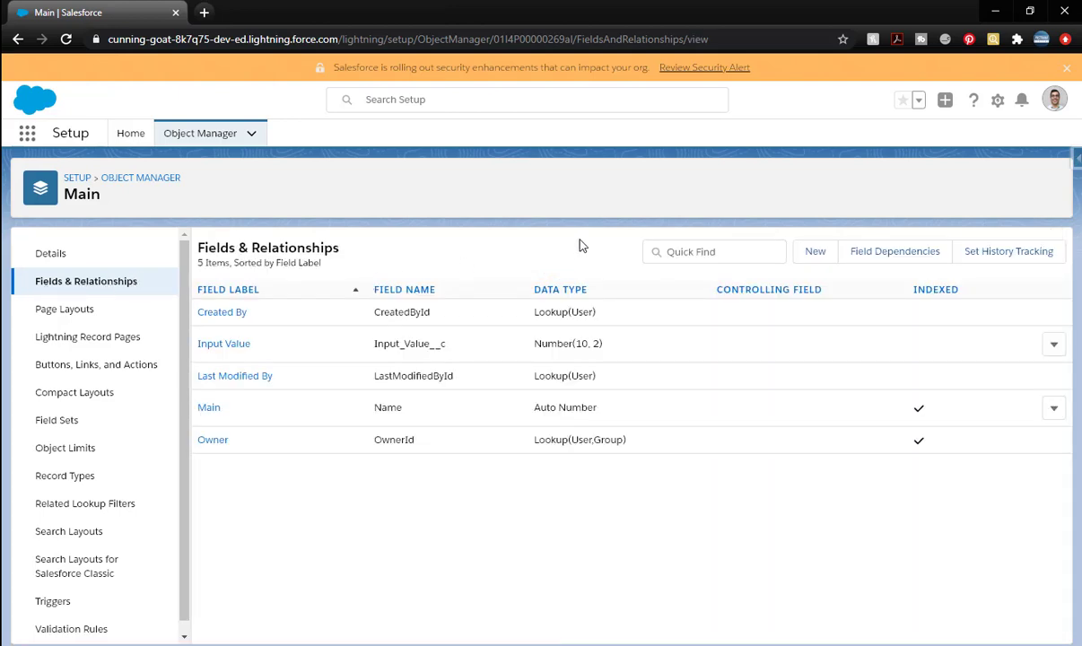
# Start a Lookup Relationship field on Main related to the Secondary object.
pyautogui.click(817, 254)
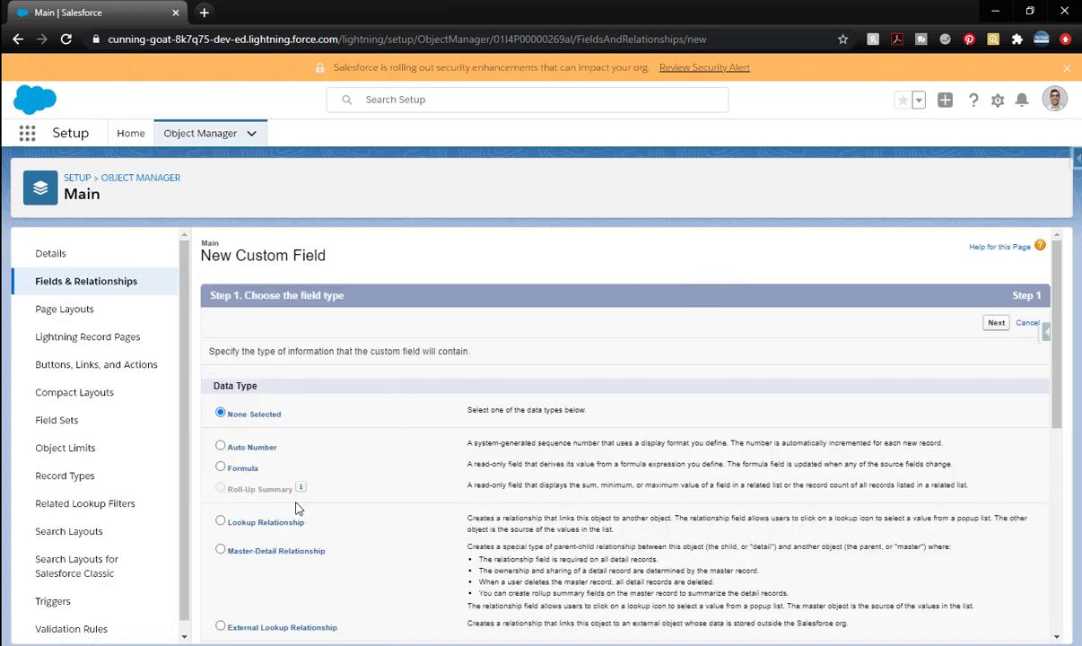
pyautogui.click(994, 322)
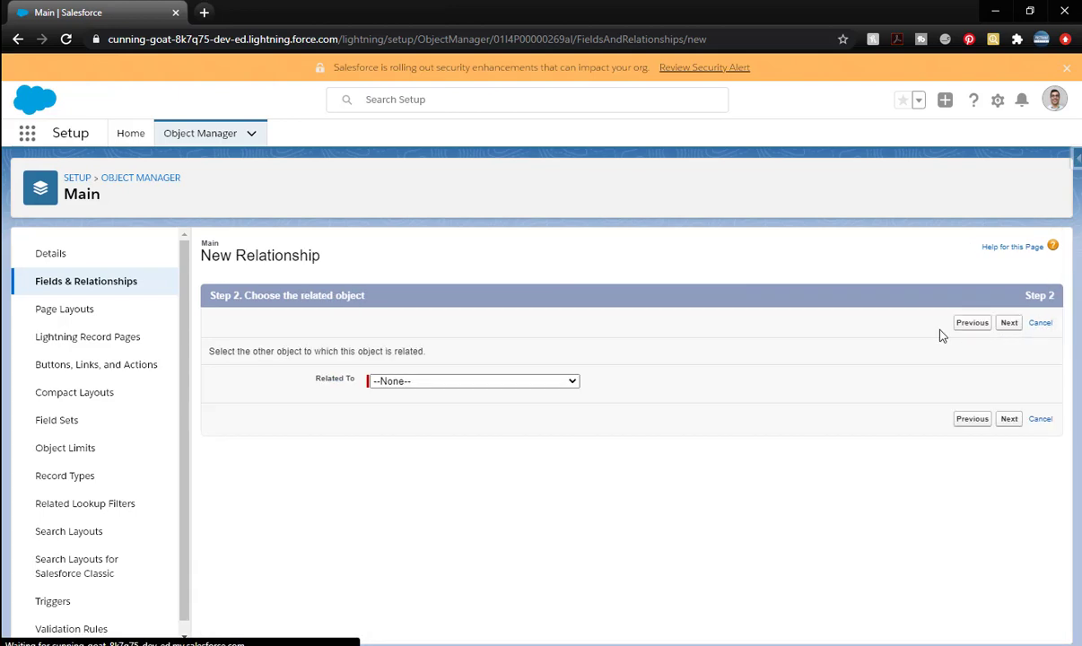
pyautogui.click(573, 382)
pyautogui.scroll(-15, 513, 491)
pyautogui.click(420, 482)
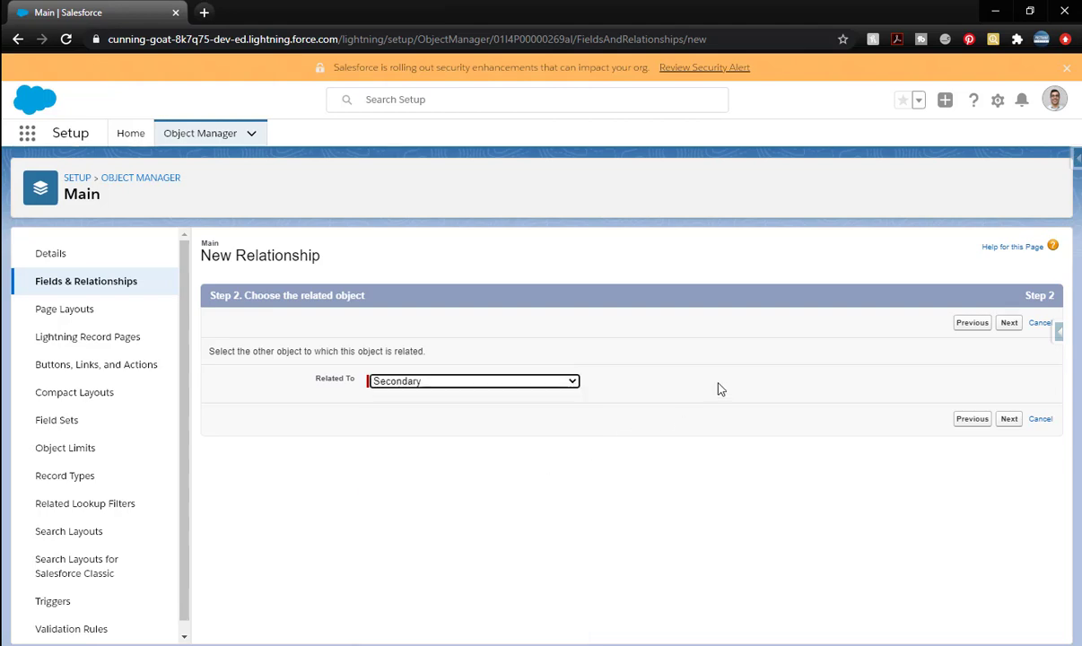
# Keep the auto-filled Secondary label, make it visible to all profiles, and save with a Mains related list.
pyautogui.click(1009, 323)
pyautogui.click(453, 390)
pyautogui.scroll(-1, 584, 448)
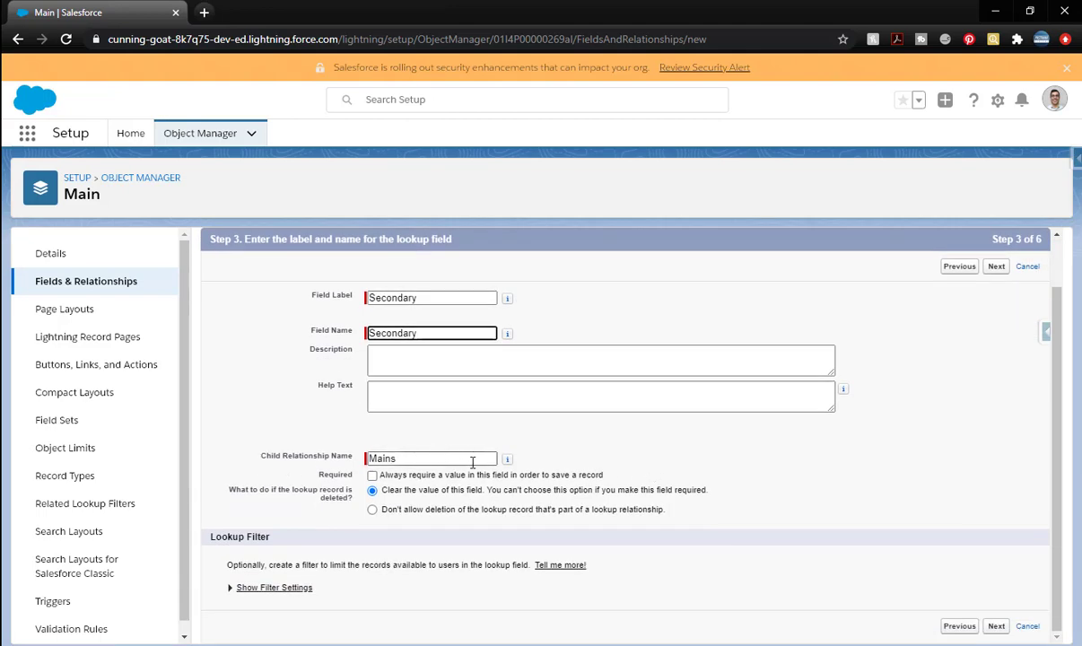
pyautogui.scroll(1, 882, 550)
pyautogui.click(996, 323)
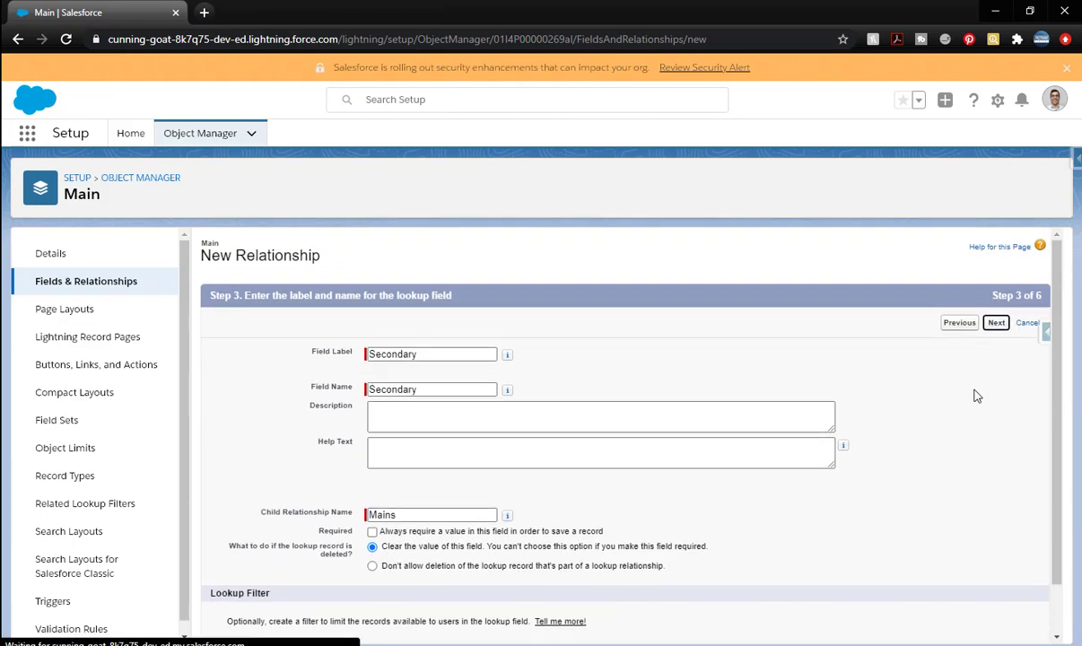
pyautogui.click(747, 447)
pyautogui.click(996, 323)
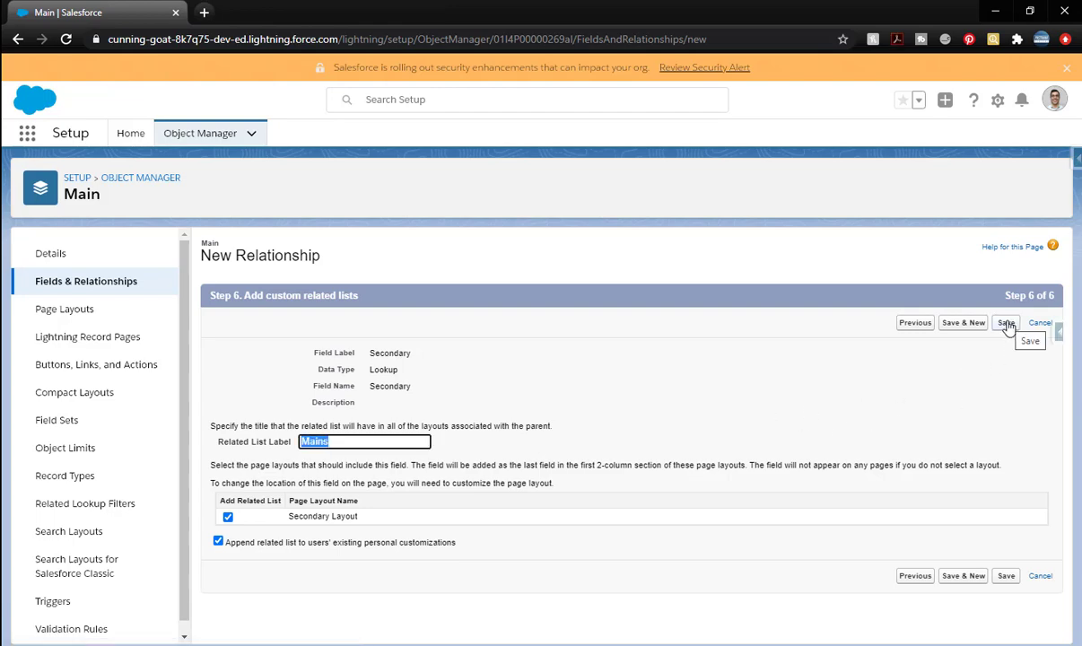
pyautogui.click(970, 325)
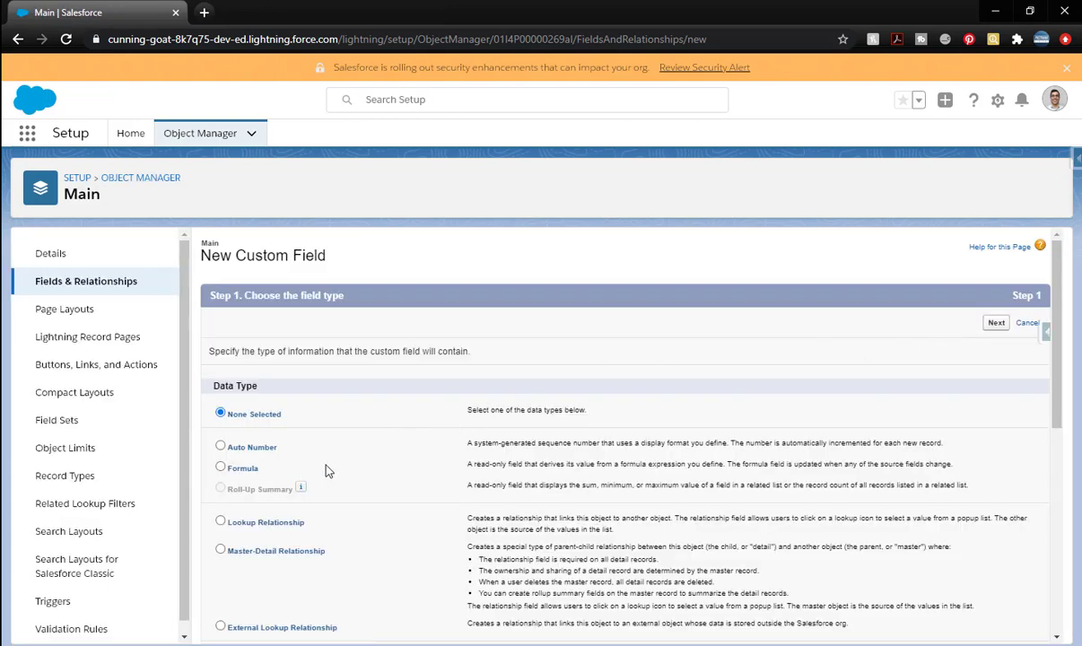
# Start a Number formula field on Main labelled Lower Value.
pyautogui.click(222, 469)
pyautogui.click(996, 323)
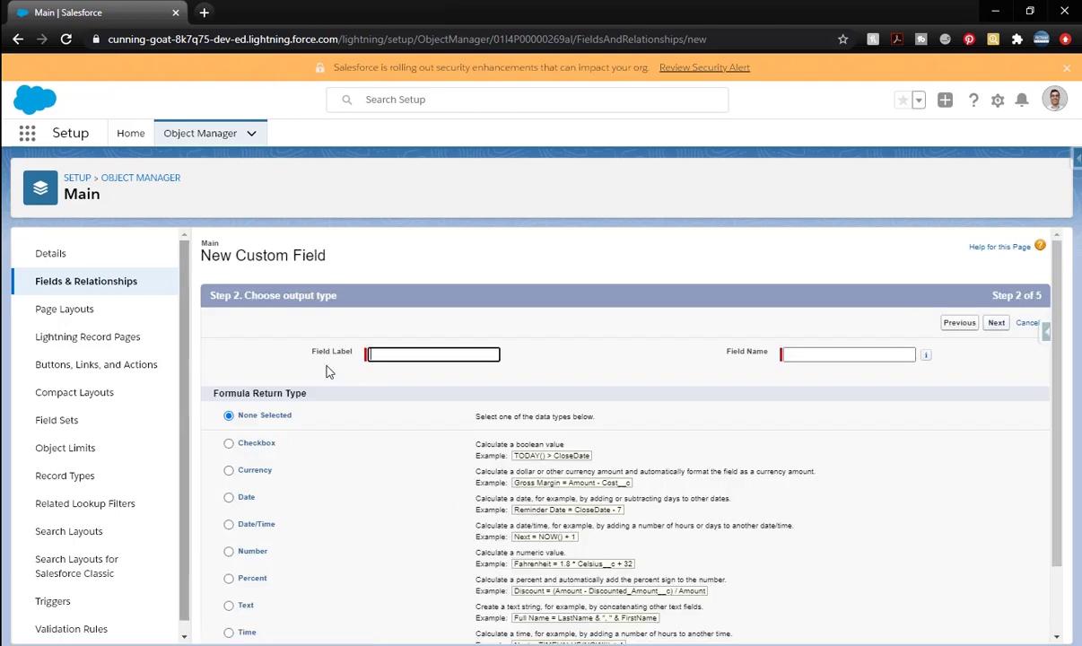
pyautogui.click(436, 352)
pyautogui.write('Lower')
pyautogui.click(401, 375)
pyautogui.scroll(-1, 246, 457)
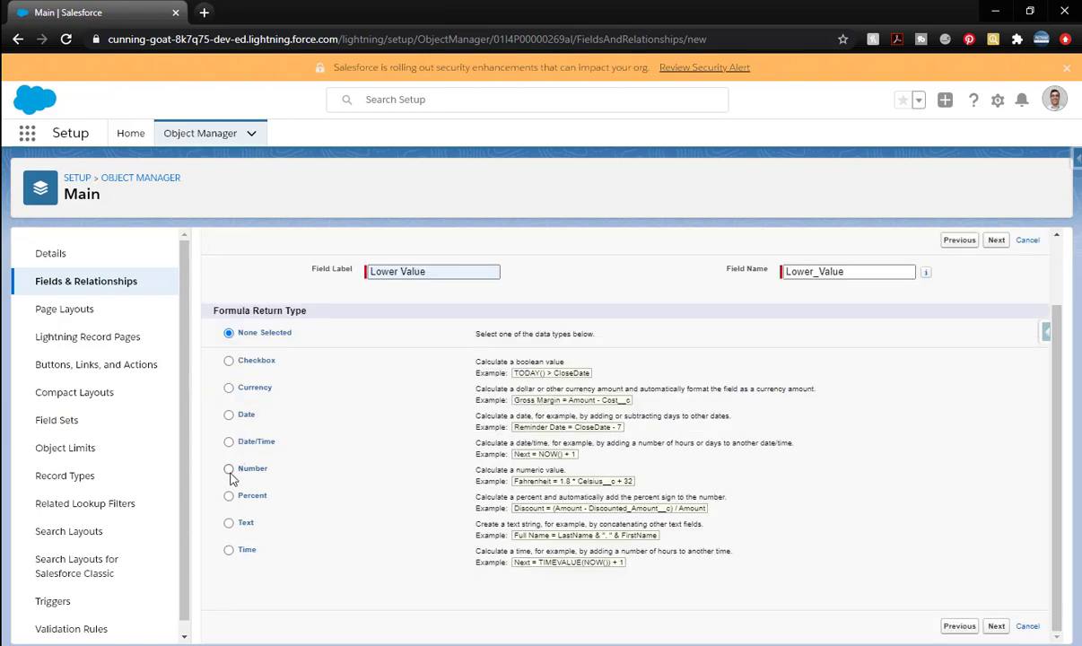
pyautogui.click(234, 471)
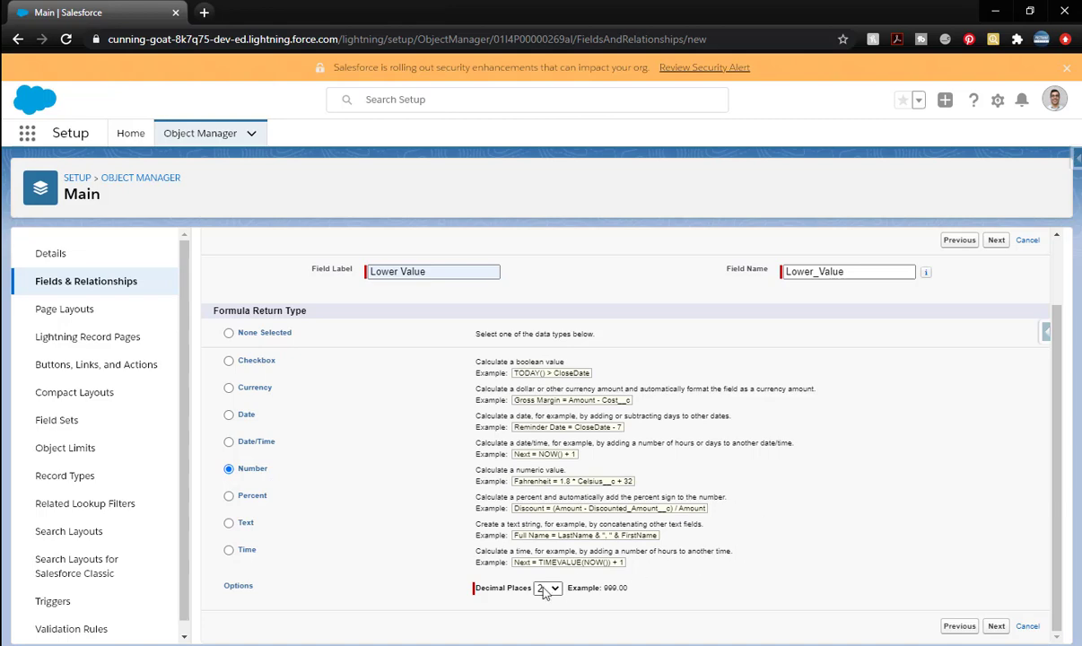
pyautogui.click(1001, 619)
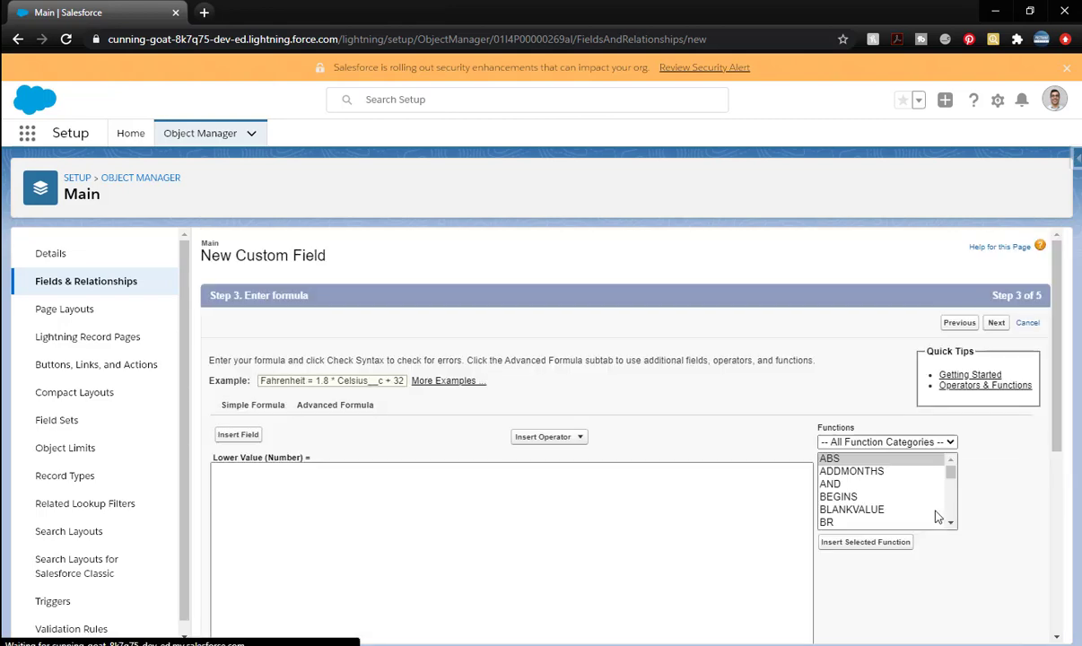
# Set the formula to Secondary__r.Lower_Value__c and check its syntax.
pyautogui.click(238, 434)
pyautogui.moveTo(564, 404); pyautogui.dragTo(564, 445)
pyautogui.click(529, 482)
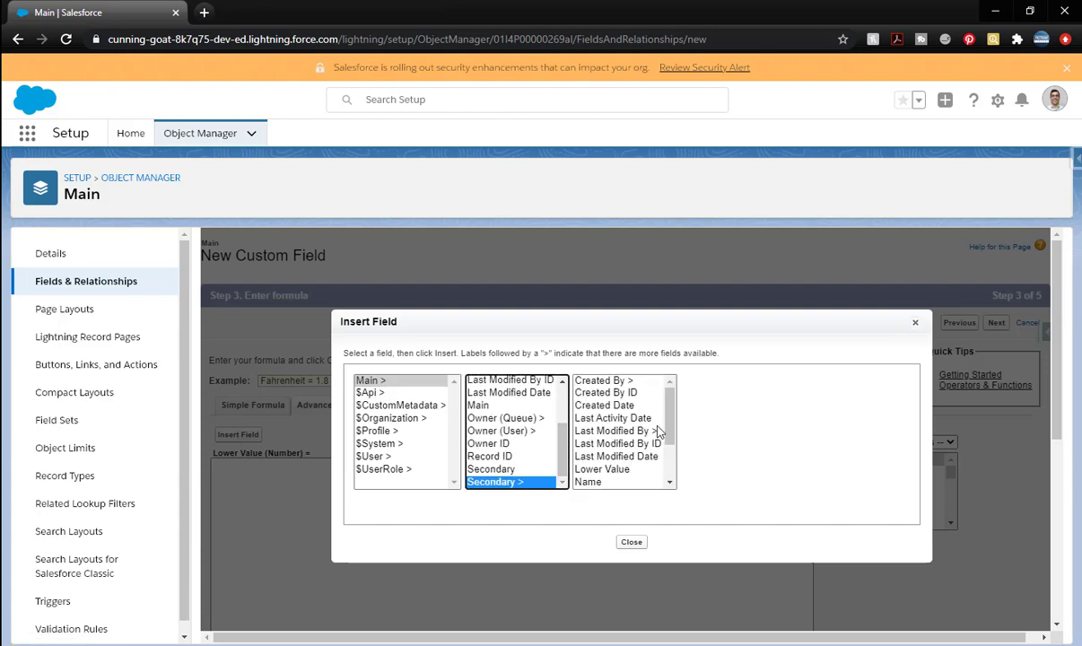
pyautogui.scroll(-1, 628, 422)
pyautogui.click(616, 458)
pyautogui.click(760, 460)
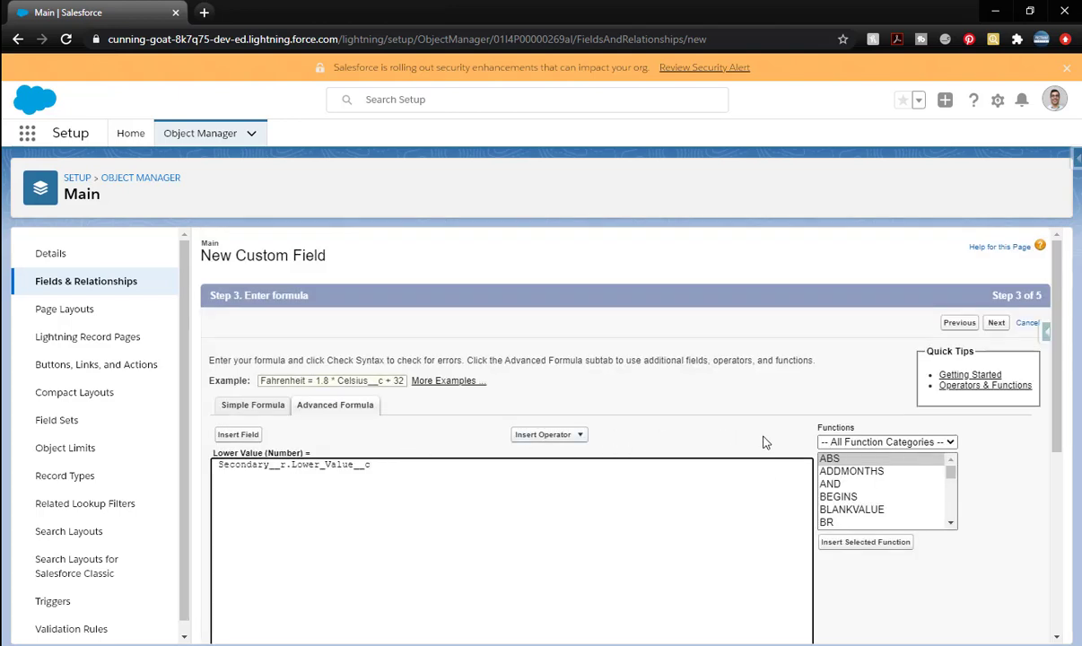
pyautogui.scroll(-3, 891, 570)
pyautogui.scroll(1, 333, 546)
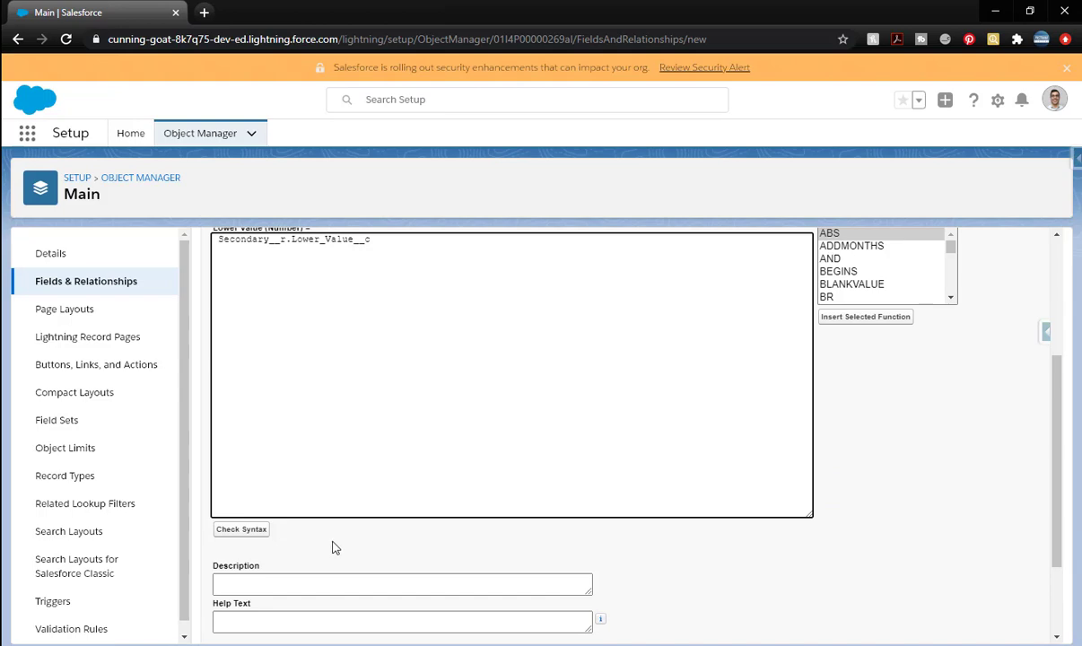
pyautogui.click(283, 529)
# Make Lower Value visible to all profiles, keep it on Main Layout, and save.
pyautogui.scroll(-3, 681, 500)
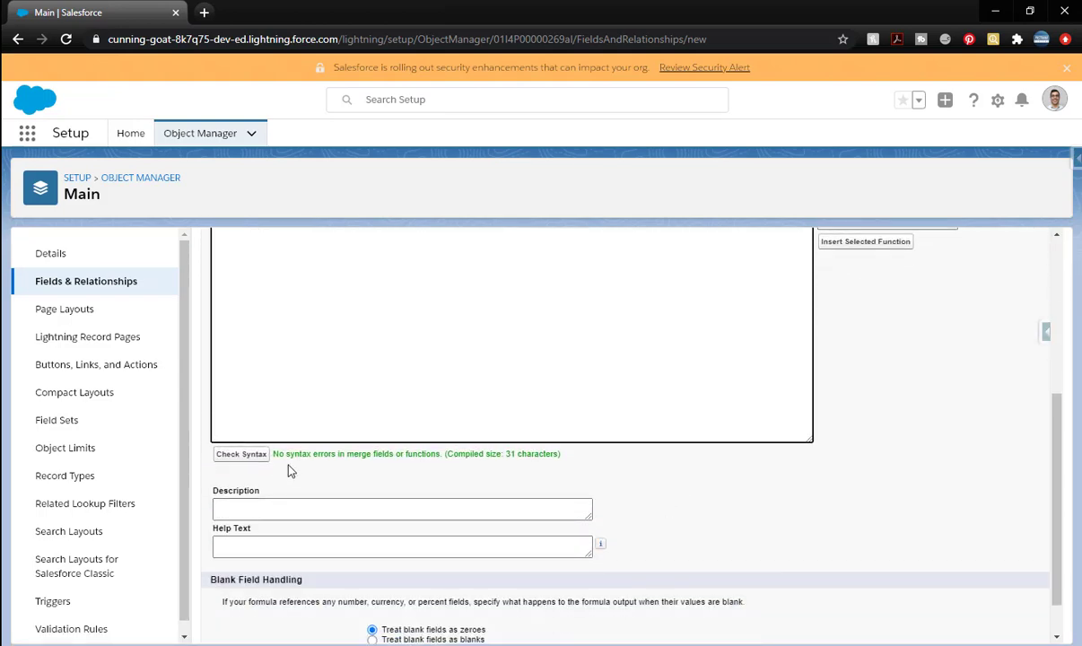
pyautogui.scroll(-1, 718, 499)
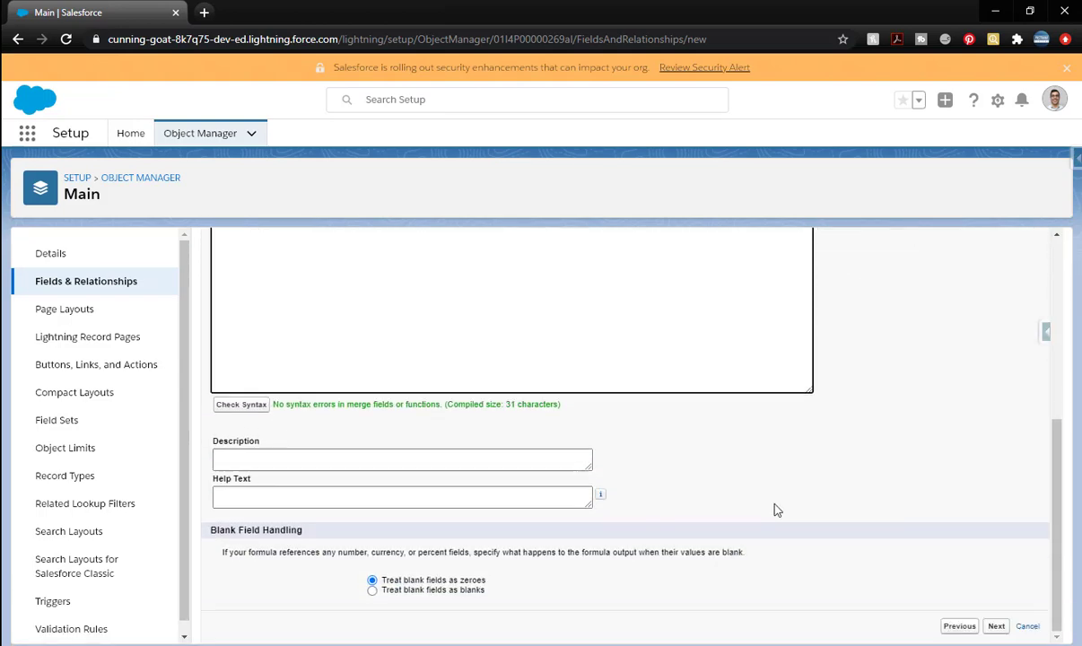
pyautogui.click(996, 625)
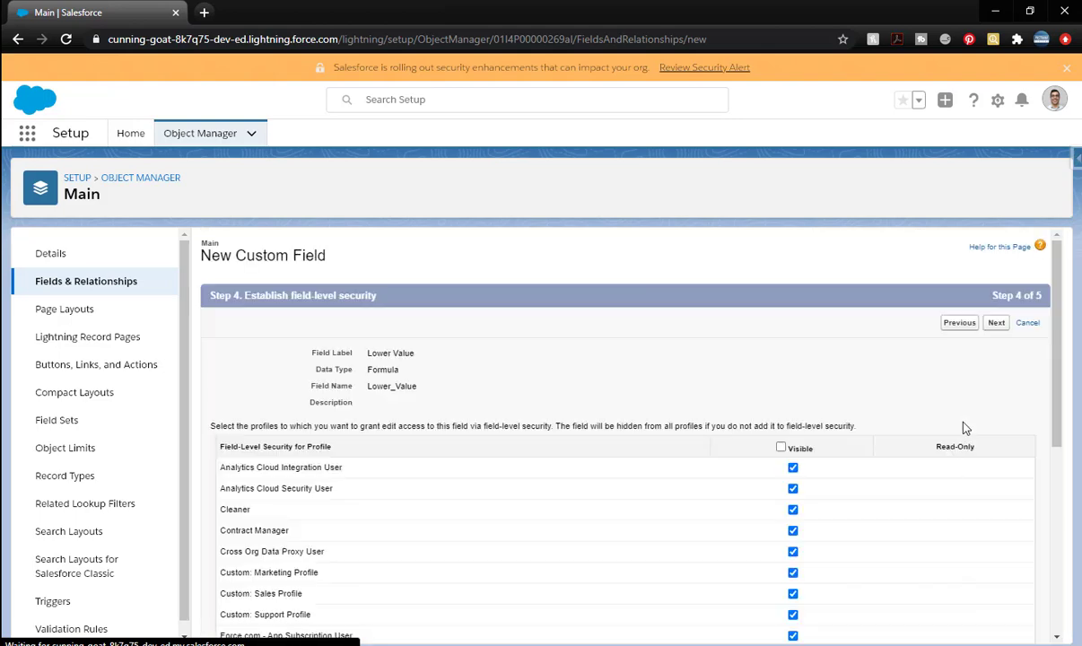
pyautogui.click(782, 448)
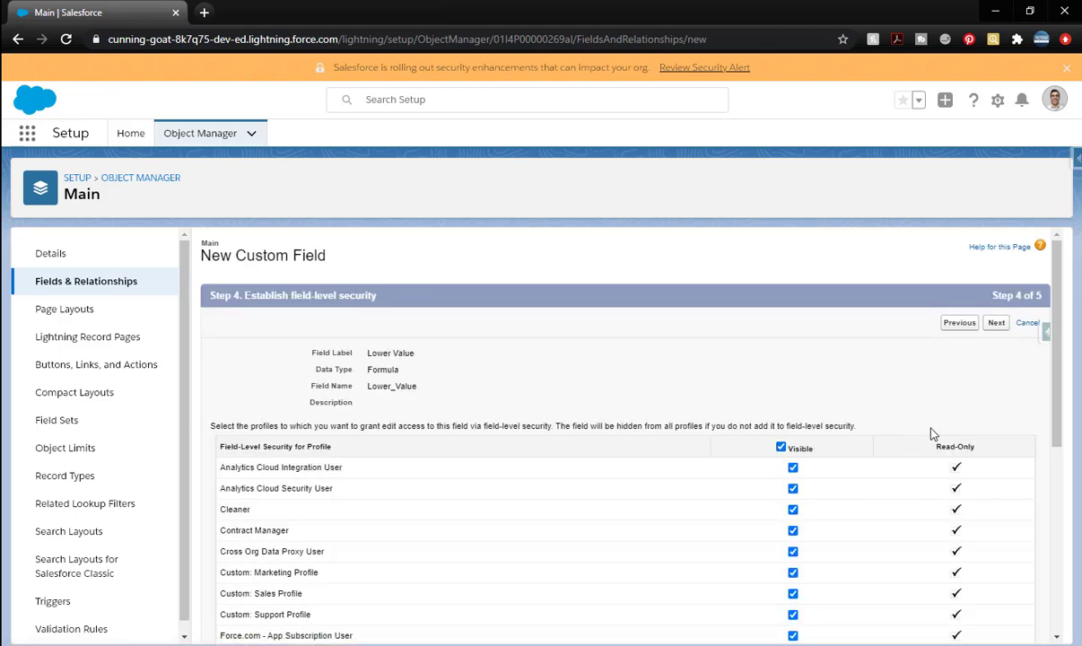
pyautogui.scroll(-5, 933, 434)
pyautogui.click(995, 622)
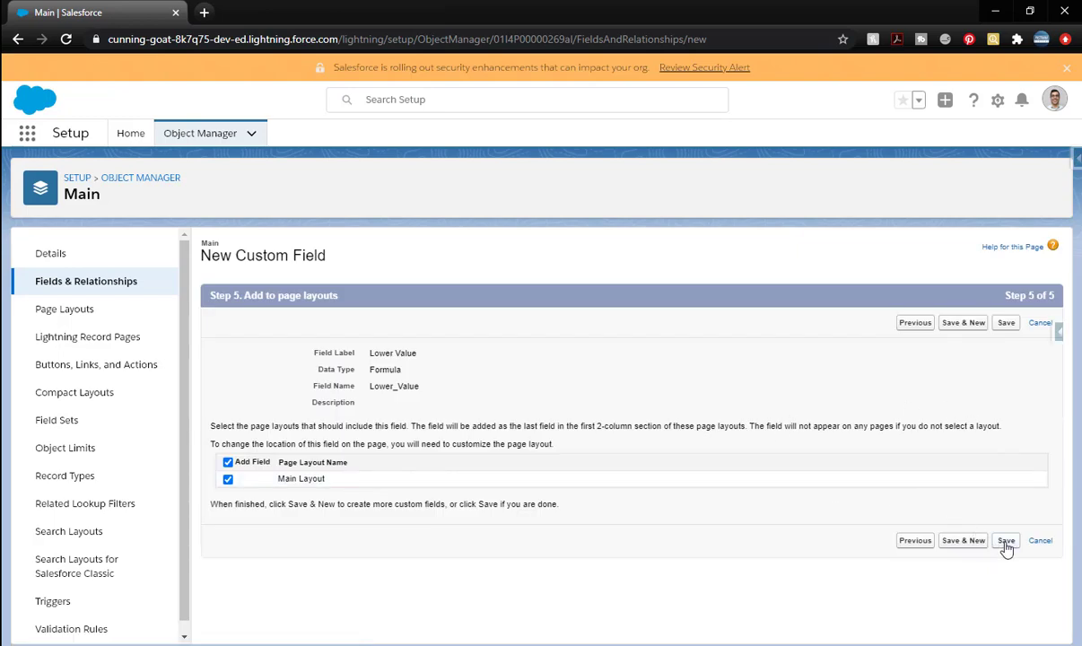
pyautogui.click(978, 542)
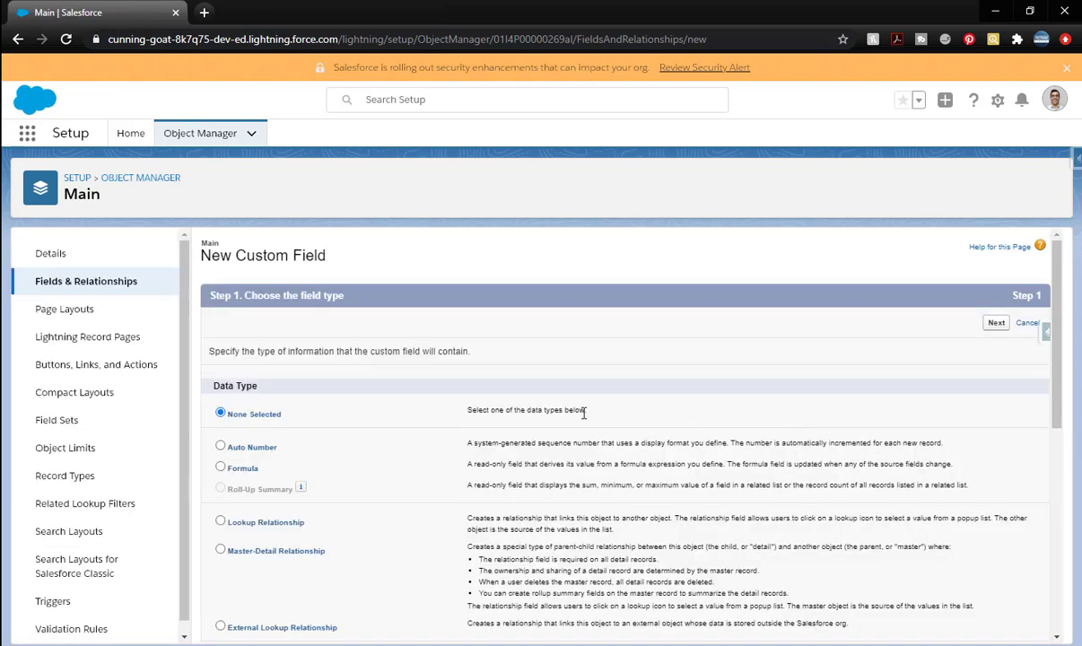
# Start a Number formula field on Main labelled Upper Value.
pyautogui.click(220, 469)
pyautogui.click(996, 322)
pyautogui.write('Upper Value')
pyautogui.press('Tab')
pyautogui.scroll(-1, 531, 446)
pyautogui.click(229, 475)
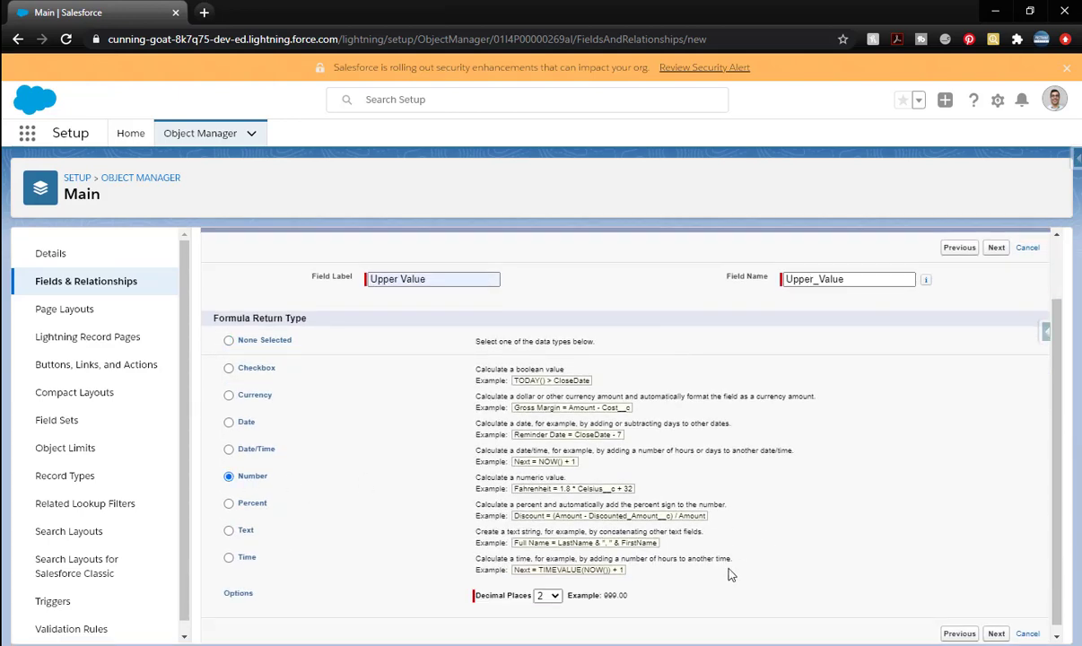
pyautogui.click(996, 633)
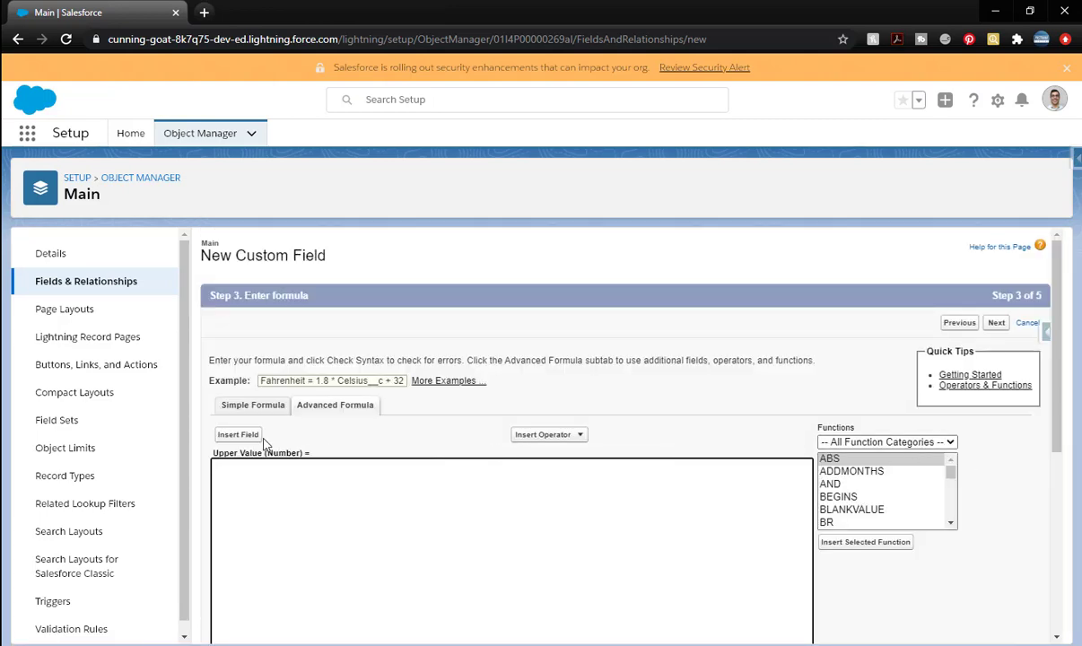
# Set the formula to Secondary__r.Upper_Value__c and check its syntax.
pyautogui.click(244, 437)
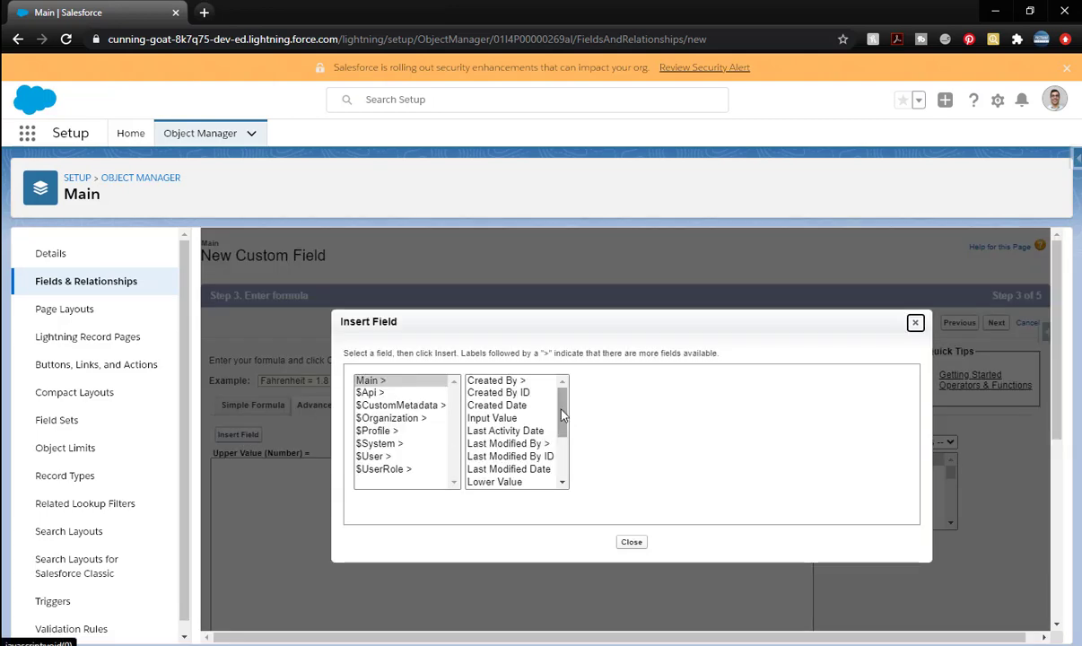
pyautogui.moveTo(556, 415); pyautogui.dragTo(562, 471)
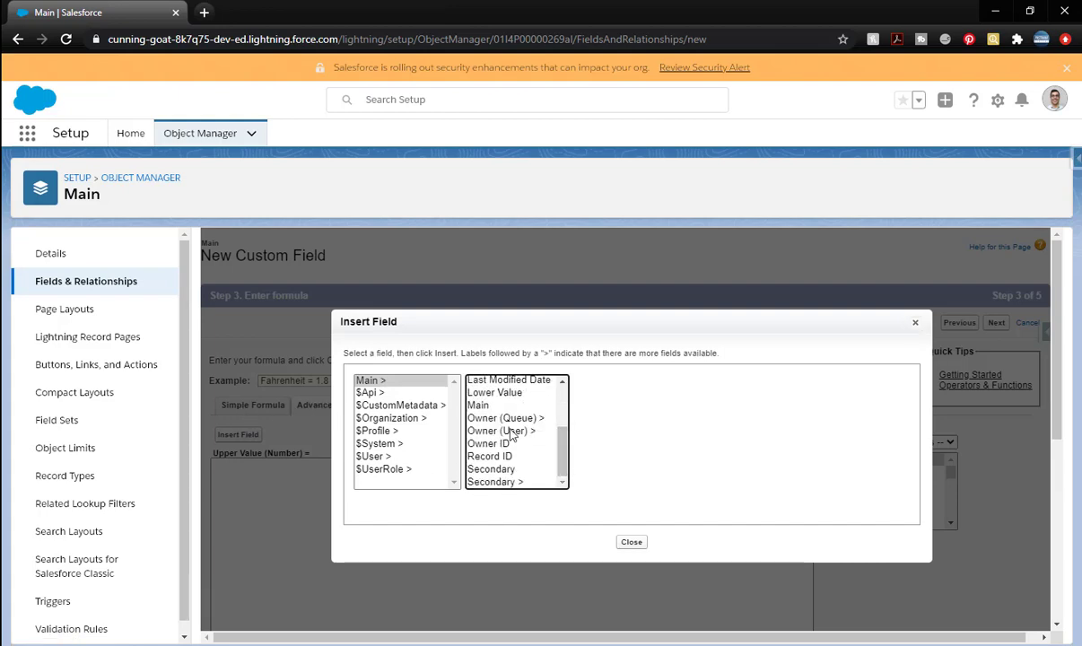
pyautogui.click(508, 483)
pyautogui.moveTo(669, 422); pyautogui.dragTo(680, 458)
pyautogui.click(601, 482)
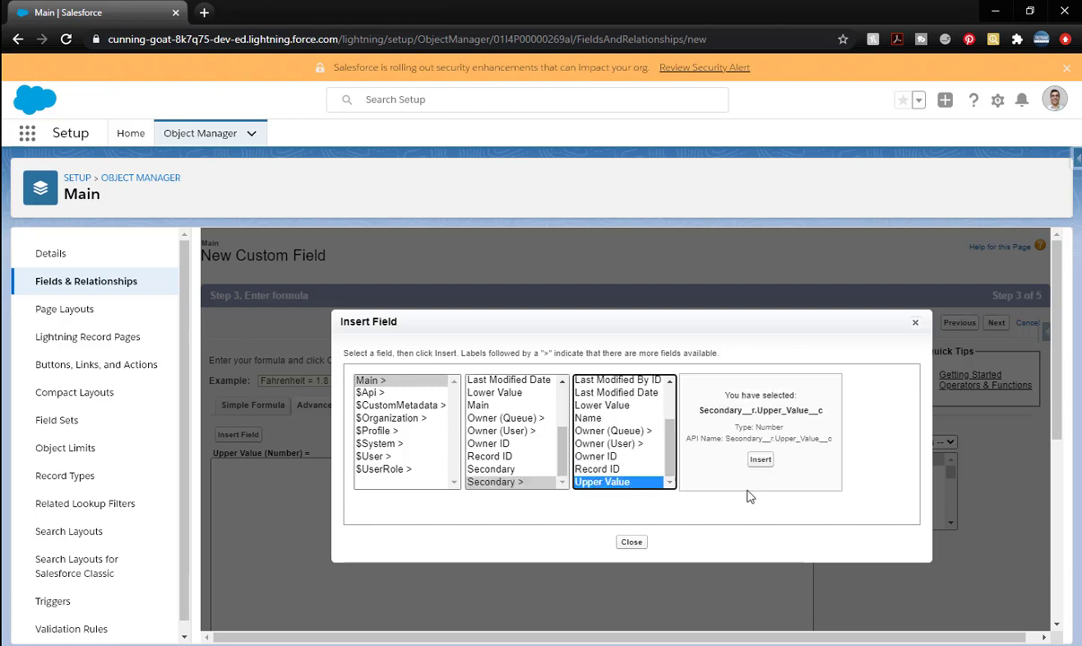
pyautogui.click(760, 461)
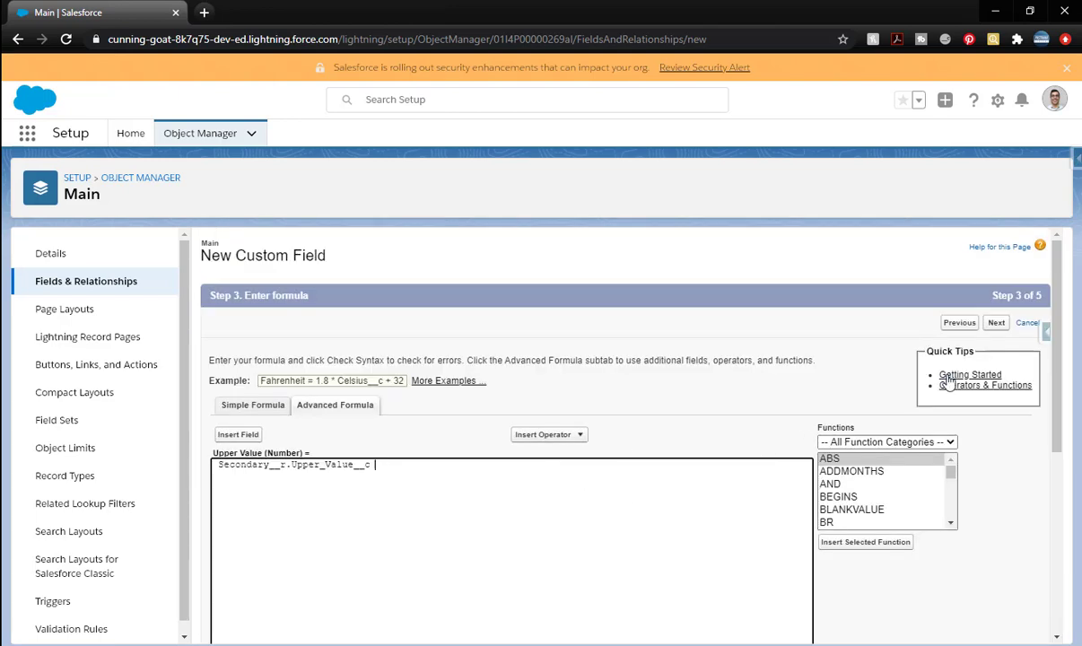
pyautogui.scroll(-3, 300, 570)
pyautogui.click(244, 536)
# Make Upper Value visible to all profiles and reach the page-layout step.
pyautogui.scroll(-4, 734, 477)
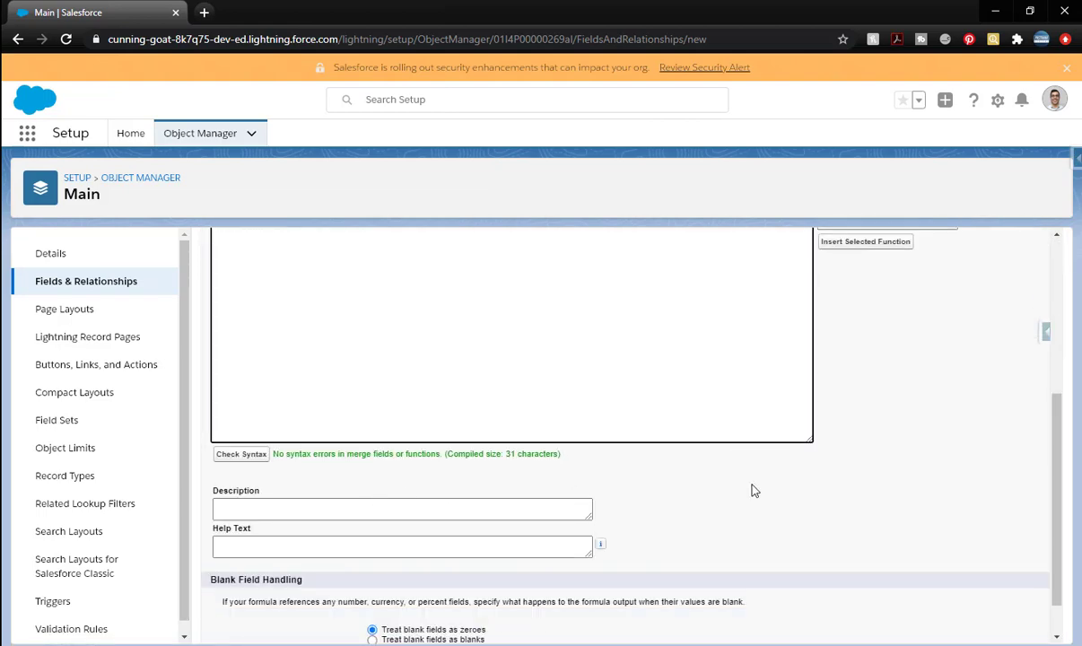
pyautogui.scroll(4, 768, 463)
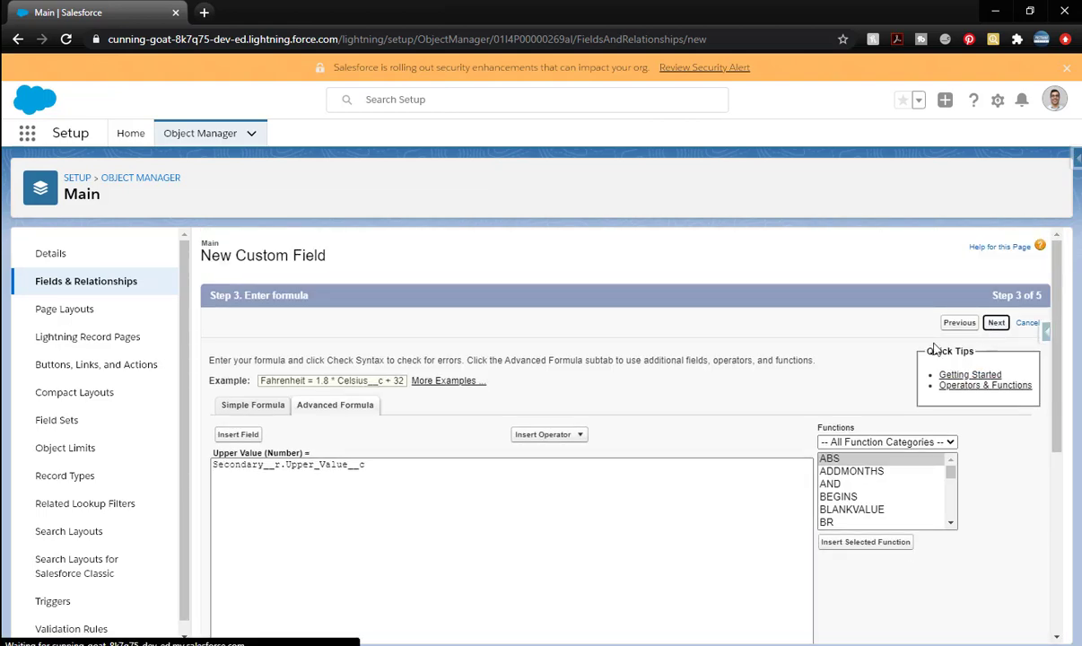
pyautogui.click(996, 322)
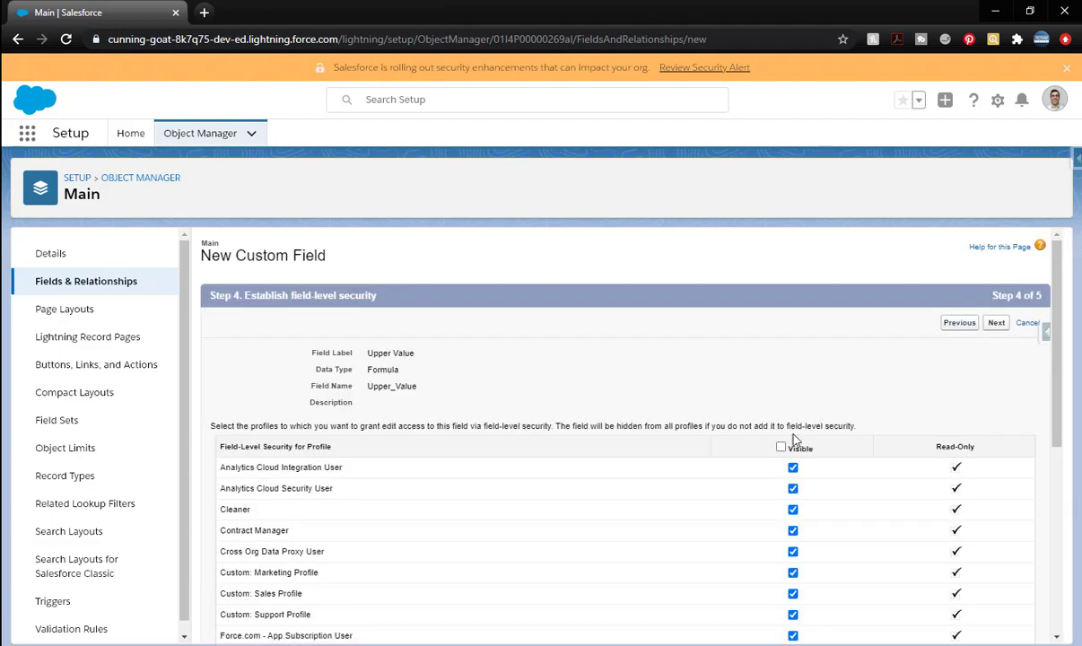
pyautogui.click(780, 446)
pyautogui.scroll(-5, 956, 375)
pyautogui.scroll(5, 965, 373)
pyautogui.click(995, 322)
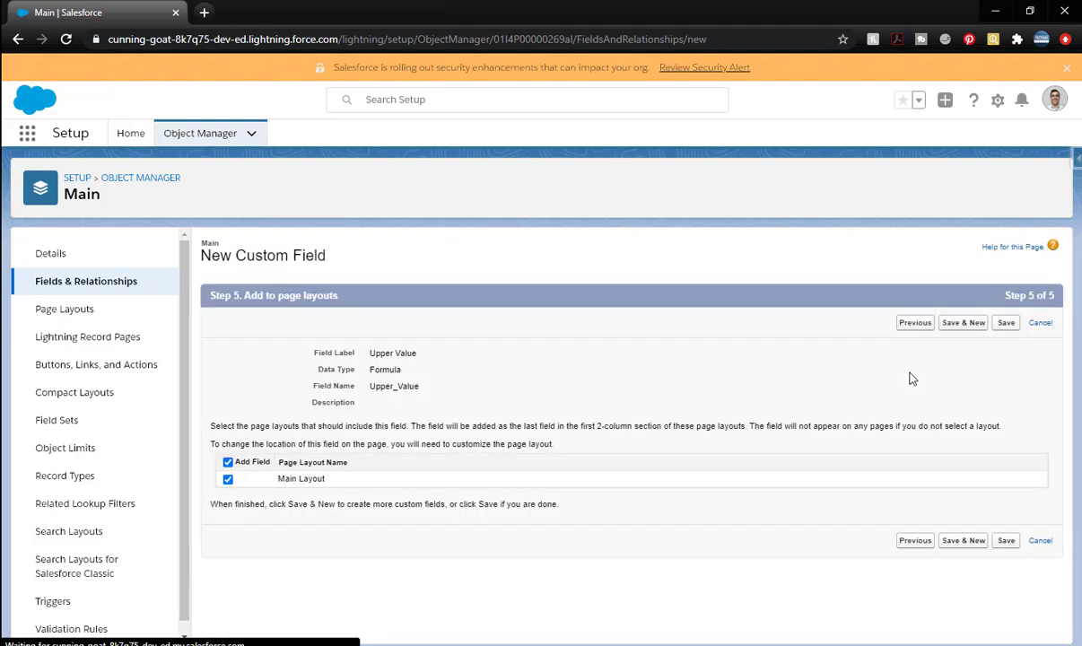
# Save Upper Value, then start a Checkbox formula field labelled 'Input Value is Between'.
pyautogui.click(966, 326)
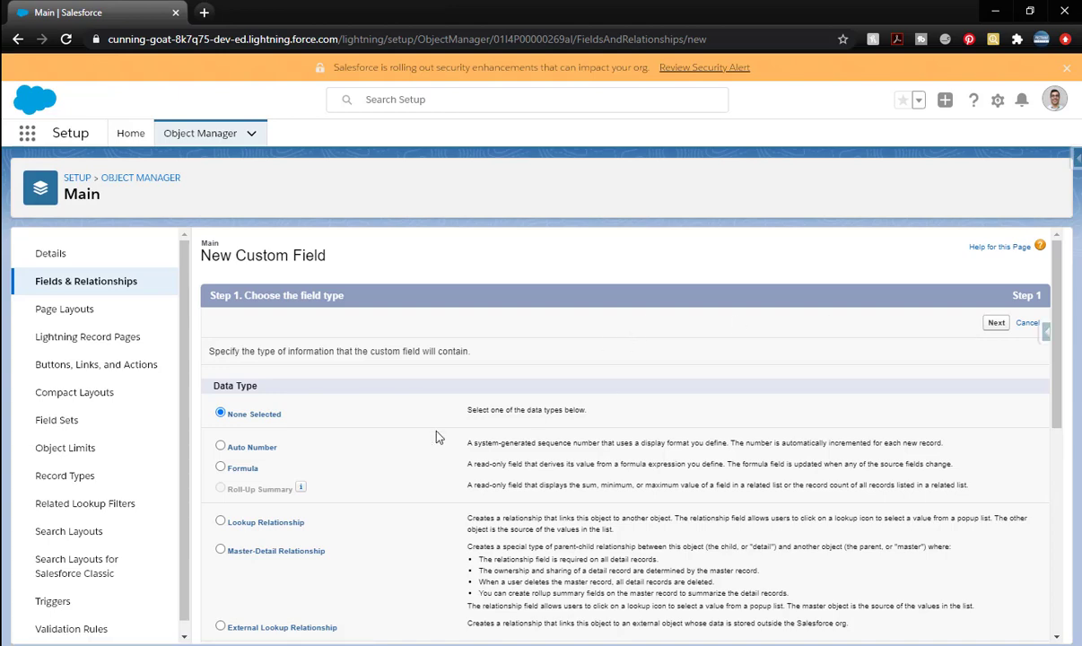
pyautogui.click(996, 323)
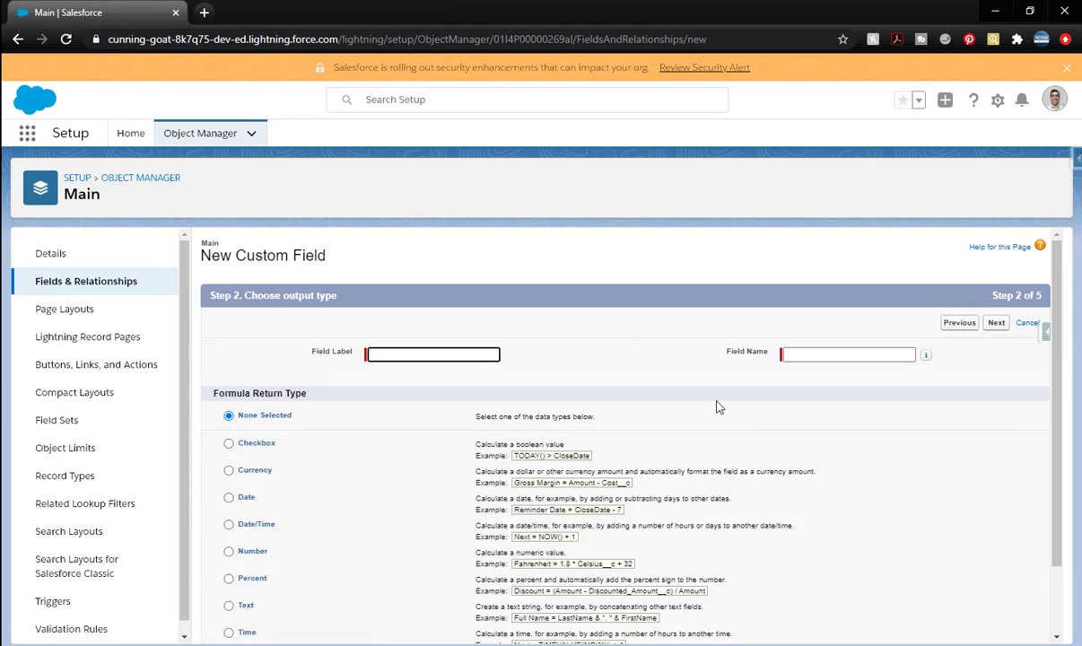
pyautogui.click(271, 445)
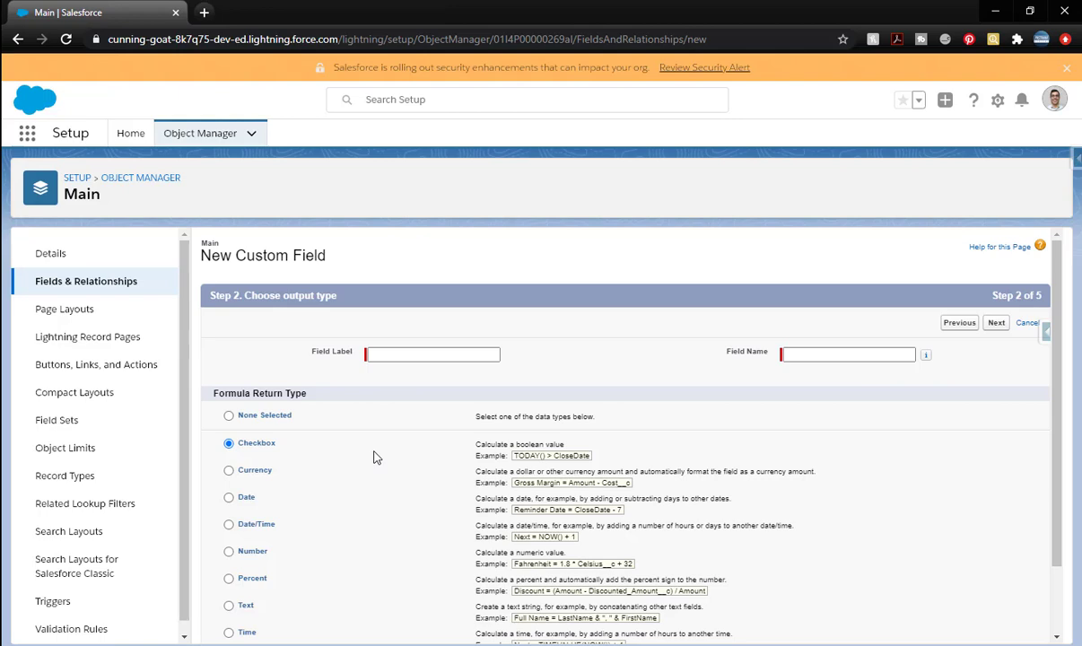
pyautogui.click(410, 354)
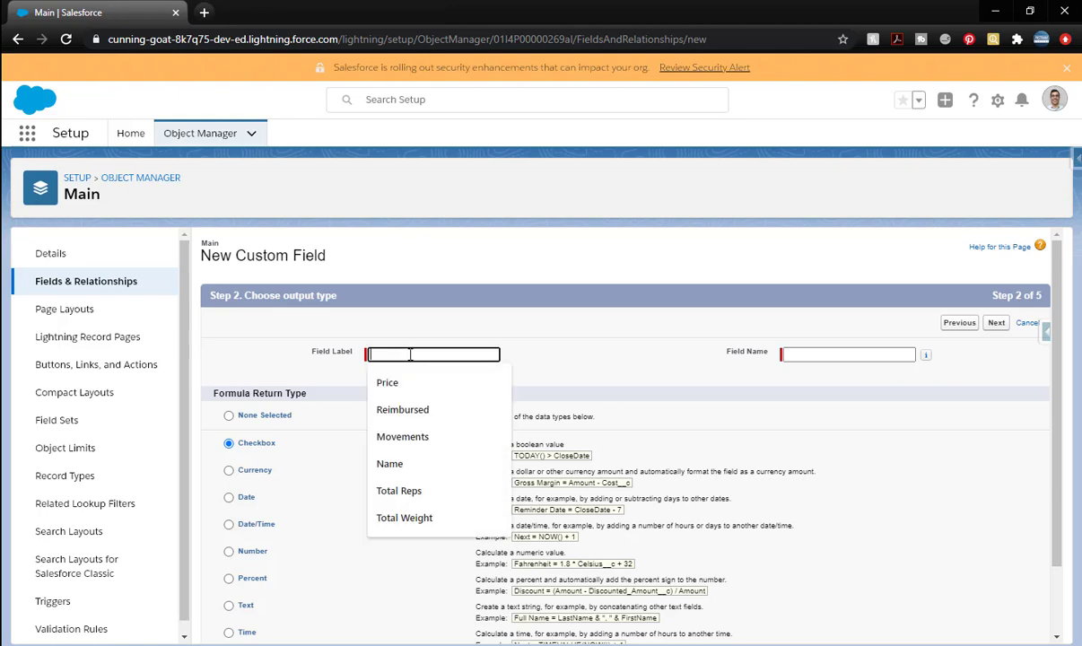
pyautogui.write('Inpu')
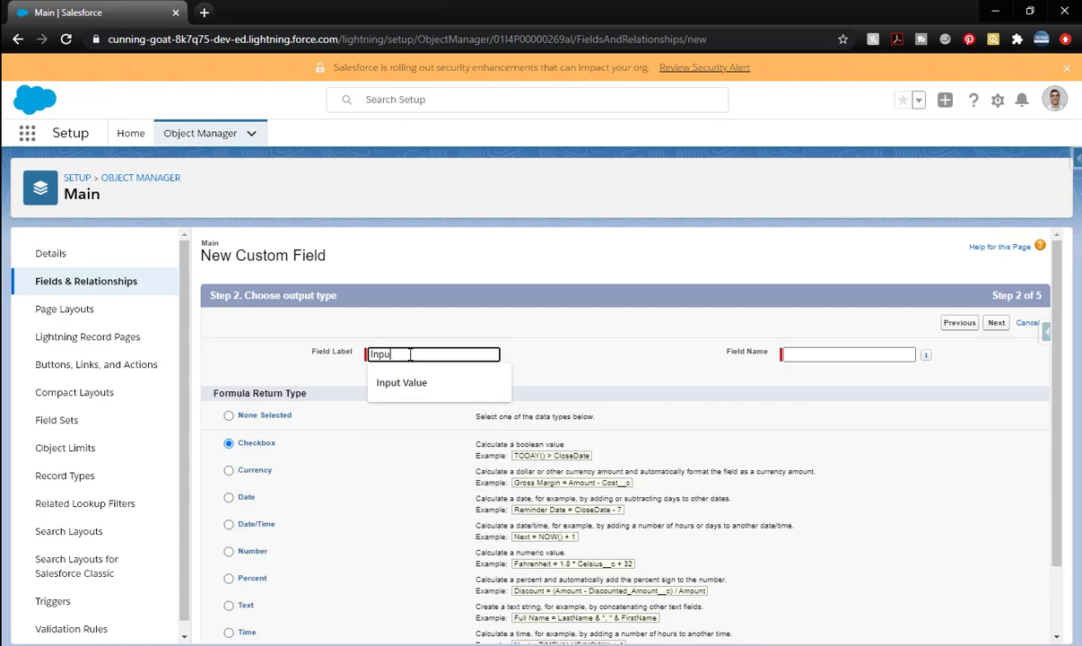
pyautogui.write('t is')
pyautogui.press('BackSpace')
pyautogui.press('BackSpace')
pyautogui.press('BackSpace')
pyautogui.write('Value is B')
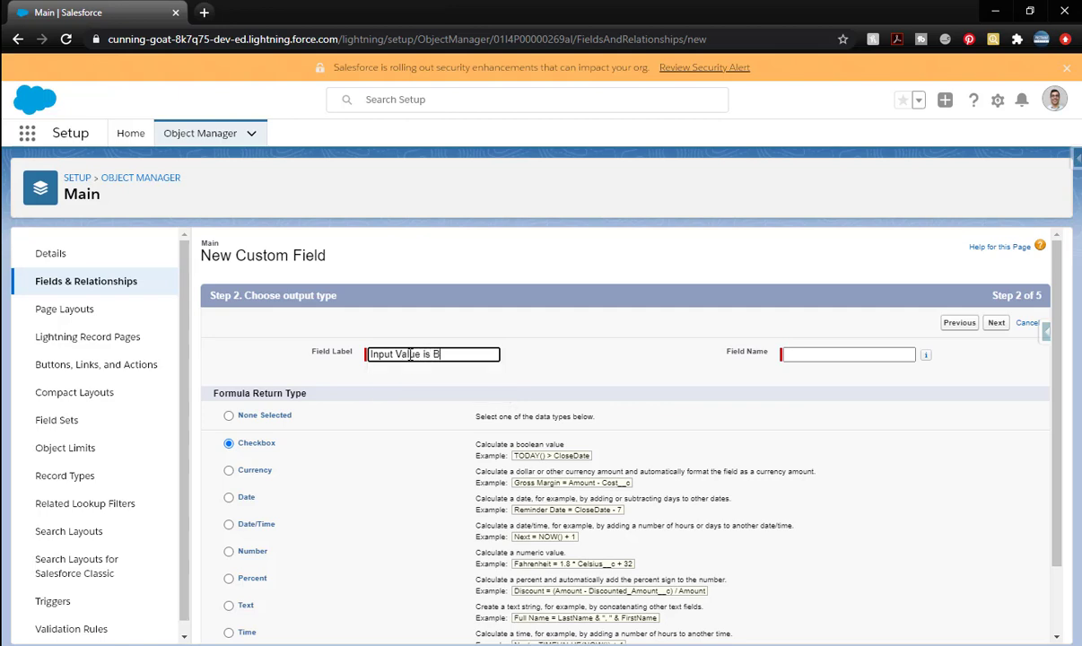
pyautogui.write('etween')
pyautogui.click(813, 354)
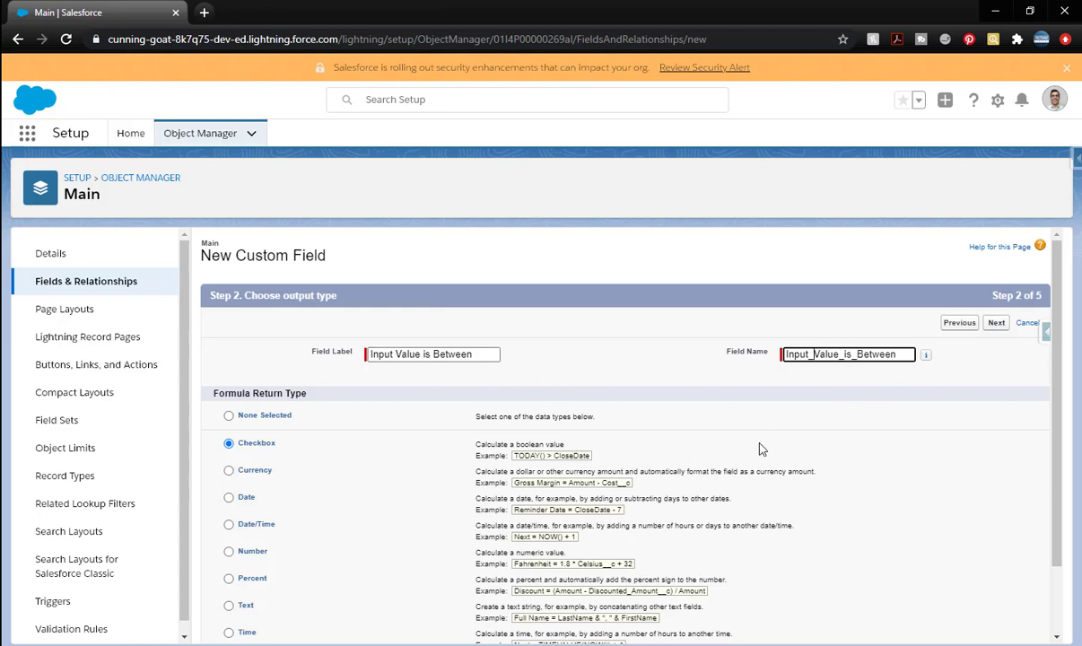
# Begin the formula with AND( and the first condition Input_Value__c > Lower_Value__c.
pyautogui.click(996, 323)
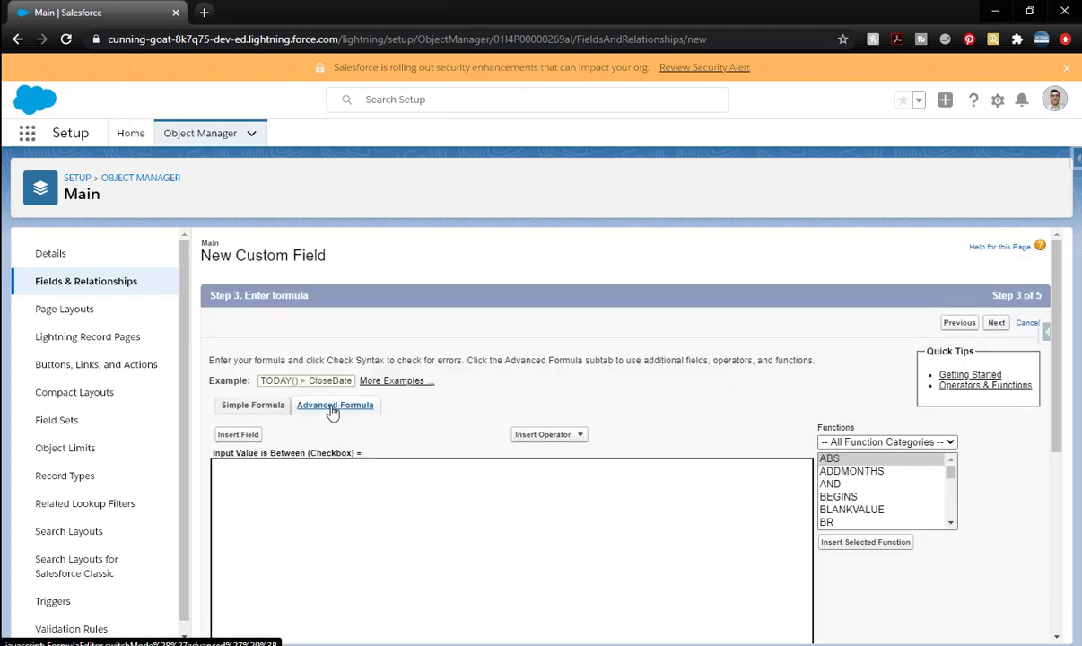
pyautogui.click(829, 485)
pyautogui.click(865, 542)
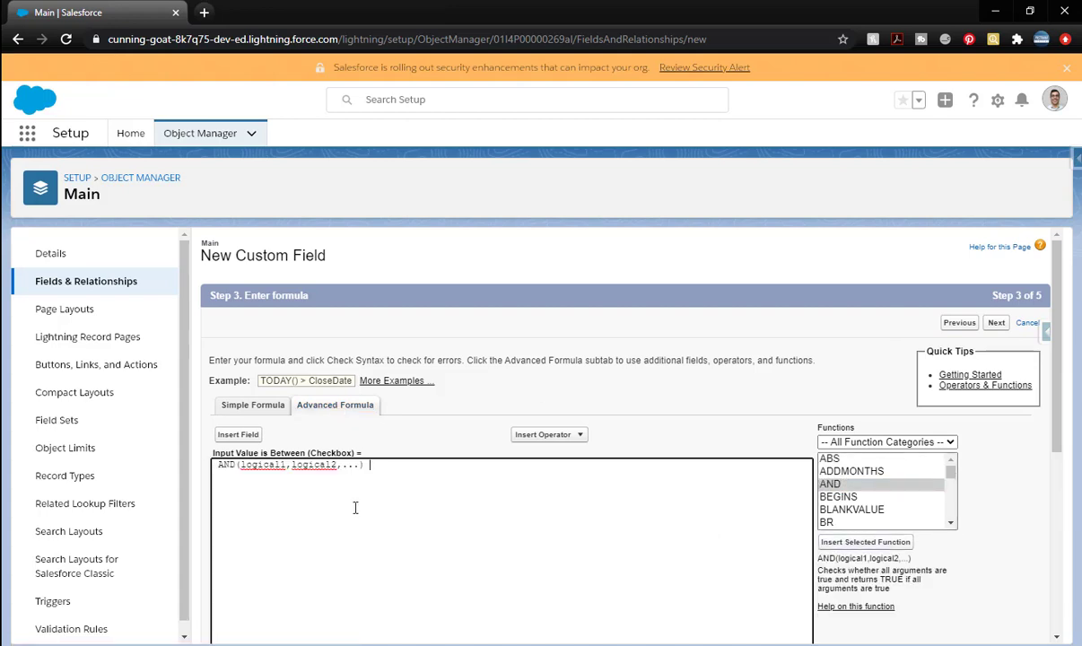
pyautogui.doubleClick(254, 468)
pyautogui.click(238, 434)
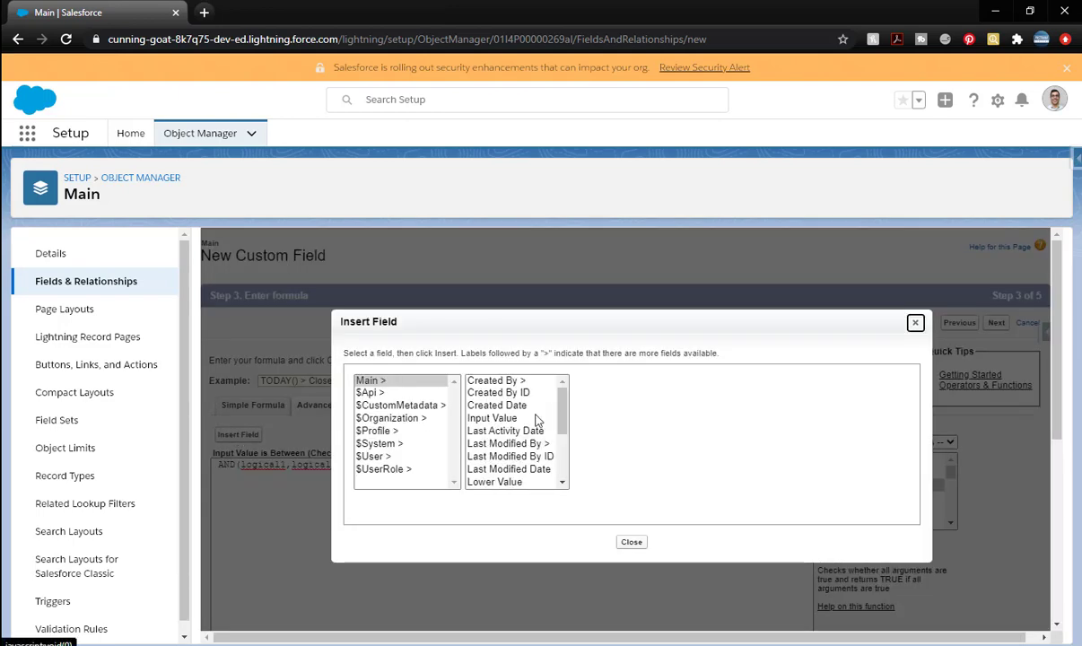
pyautogui.click(536, 421)
pyautogui.click(633, 466)
pyautogui.write('>')
pyautogui.click(239, 436)
pyautogui.scroll(-1, 525, 408)
pyautogui.click(518, 443)
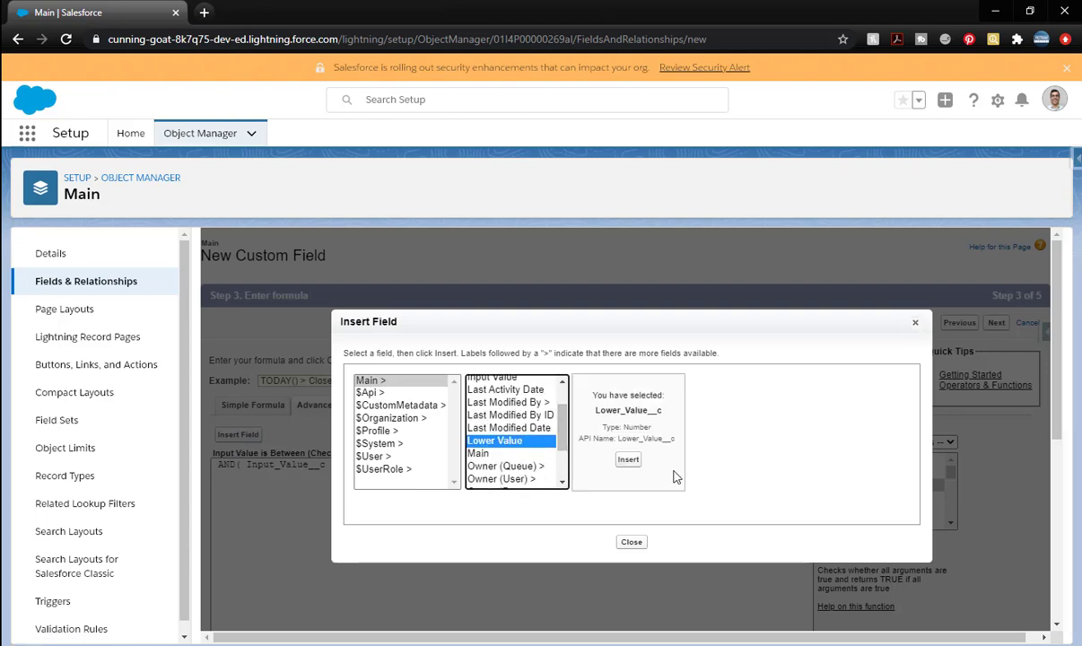
pyautogui.click(628, 460)
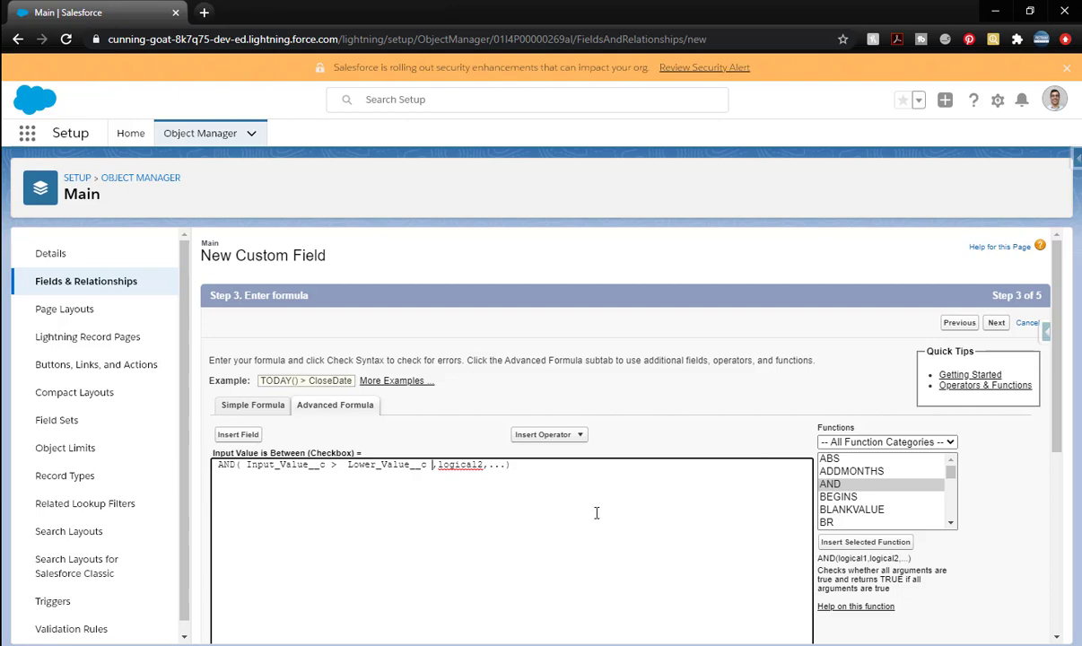
pyautogui.press('Delete')
pyautogui.press('Delete')
pyautogui.press('Delete')
pyautogui.press('Return')
# Add the second condition Input_Value__c < Upper_Value__c and remove the extra trailing characters.
pyautogui.click(236, 434)
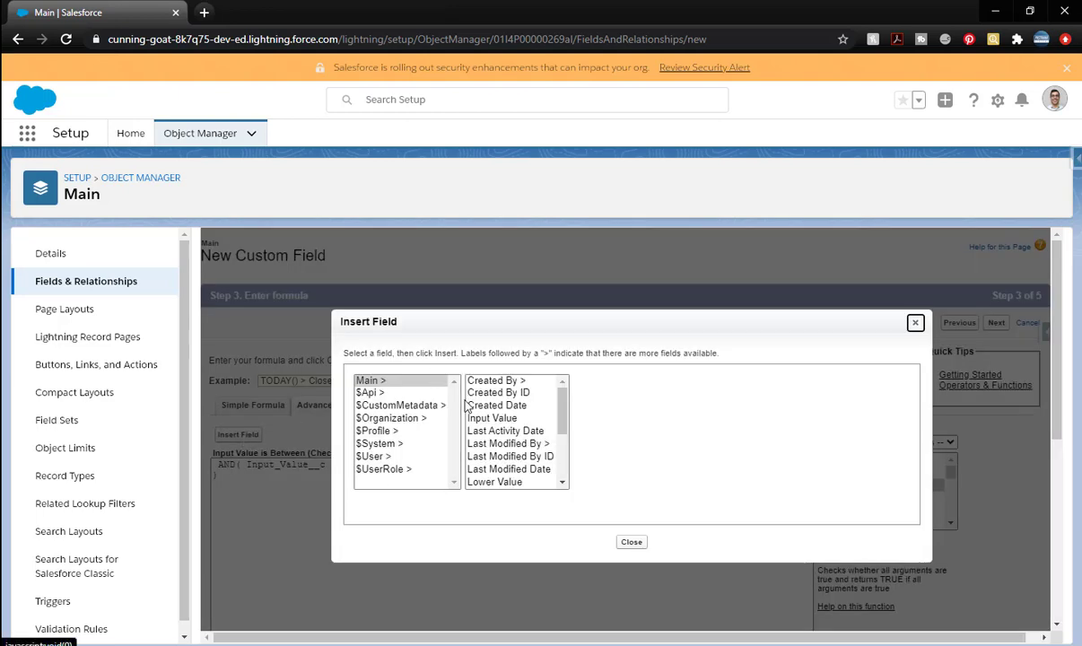
pyautogui.click(489, 418)
pyautogui.click(626, 458)
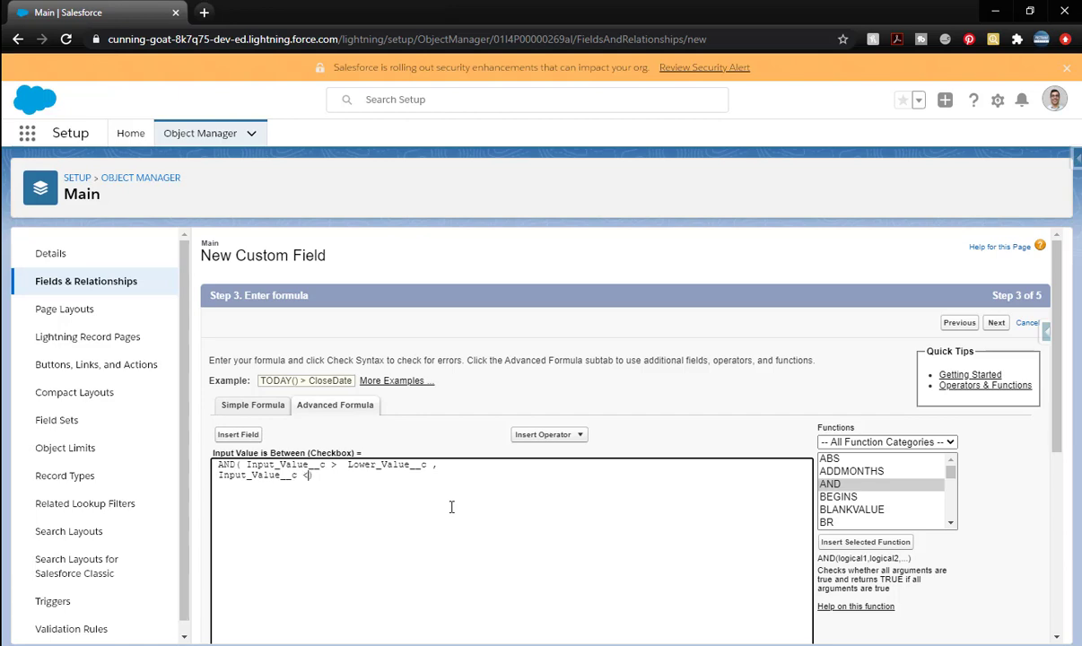
pyautogui.click(238, 434)
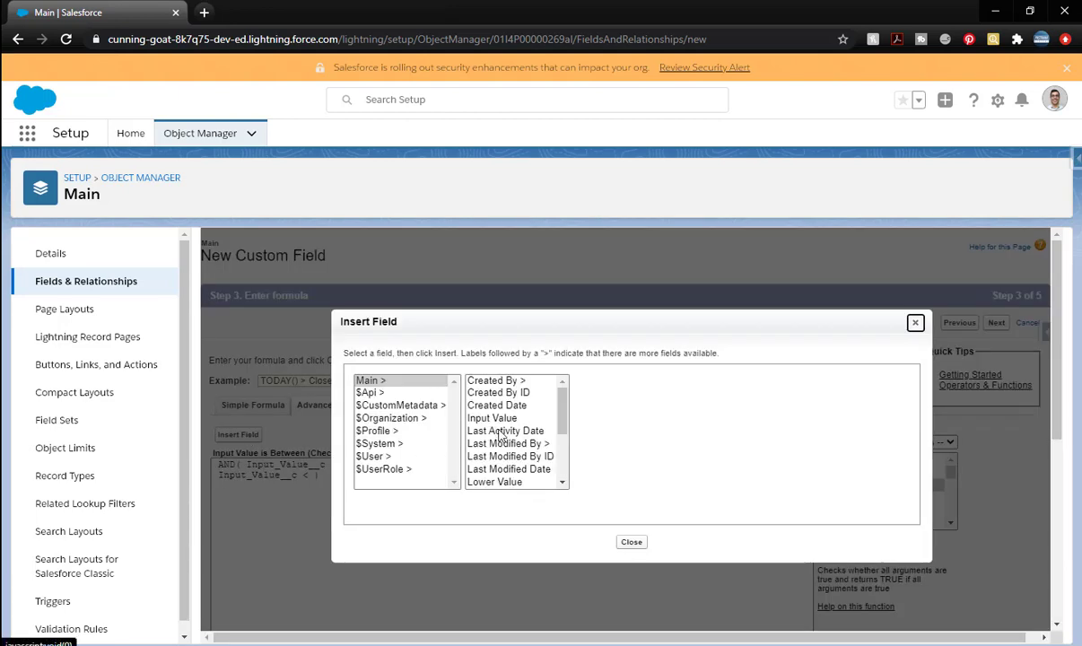
pyautogui.moveTo(562, 404); pyautogui.dragTo(571, 476)
pyautogui.click(495, 470)
pyautogui.moveTo(670, 422); pyautogui.dragTo(670, 457)
pyautogui.click(623, 481)
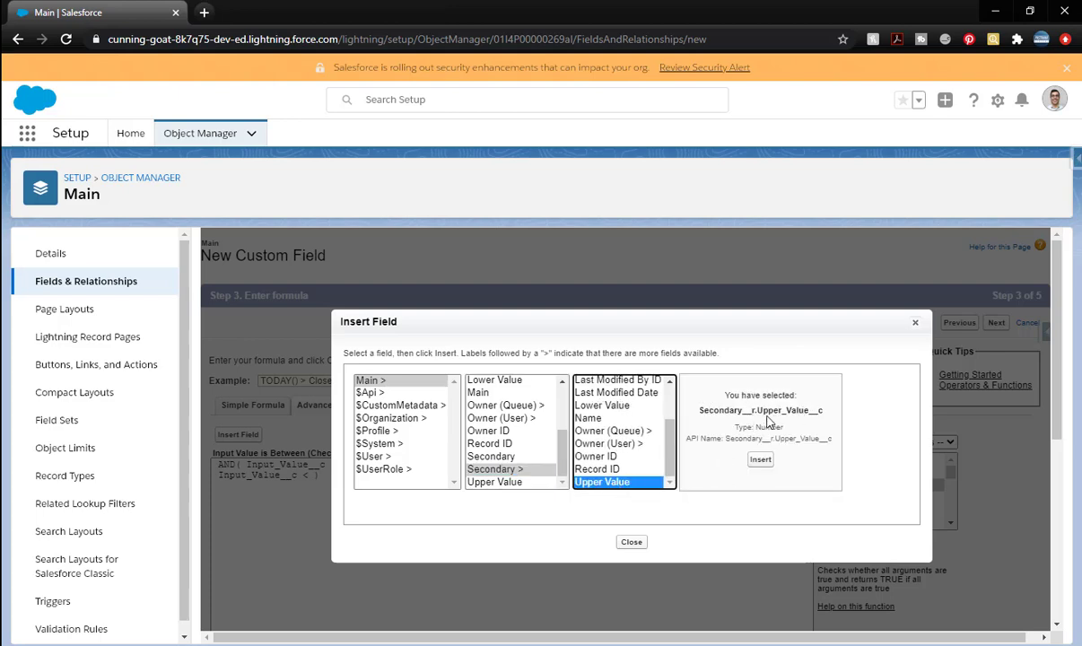
pyautogui.click(528, 483)
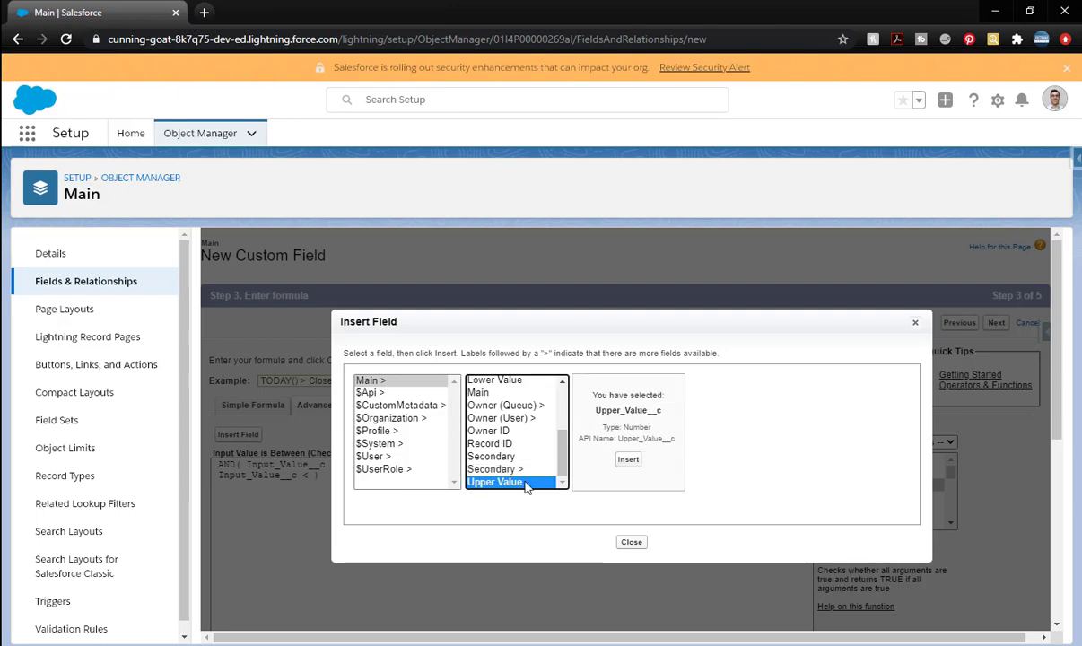
pyautogui.click(628, 459)
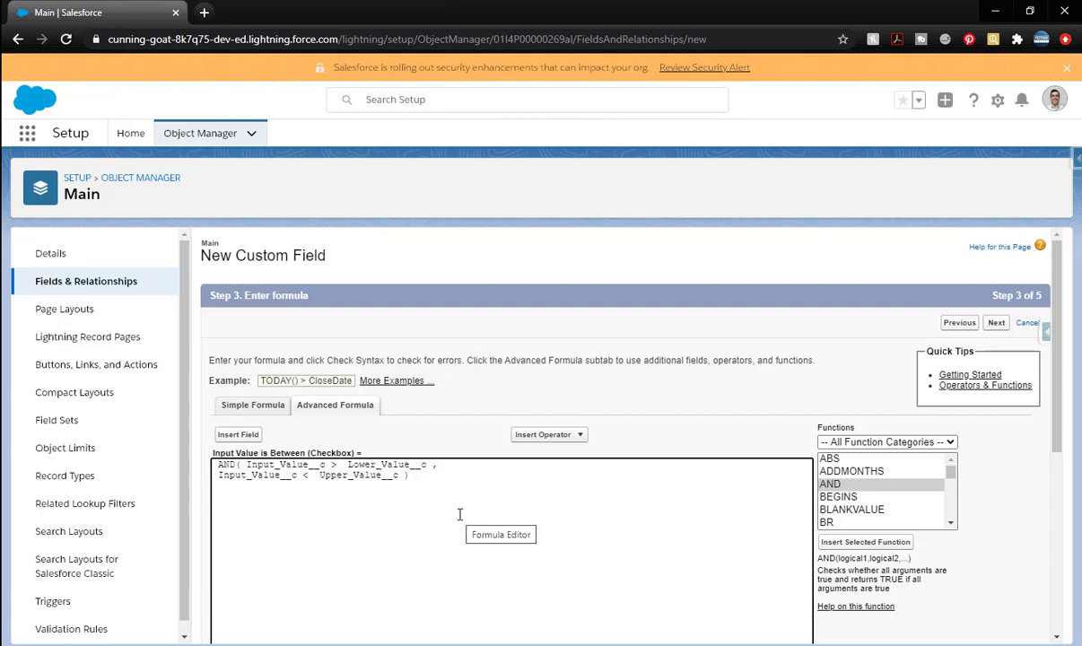
pyautogui.press('BackSpace')
pyautogui.press('BackSpace')
pyautogui.scroll(-3, 454, 474)
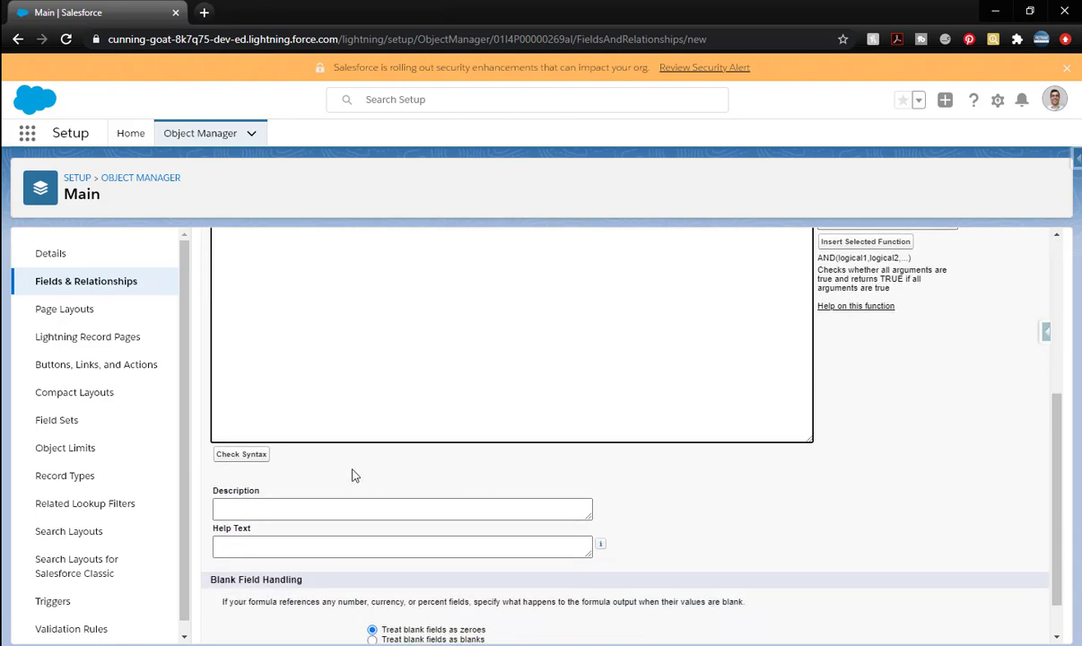
# Check the formula syntax, make the field visible to all profiles, keep Main Layout, and save.
pyautogui.click(258, 455)
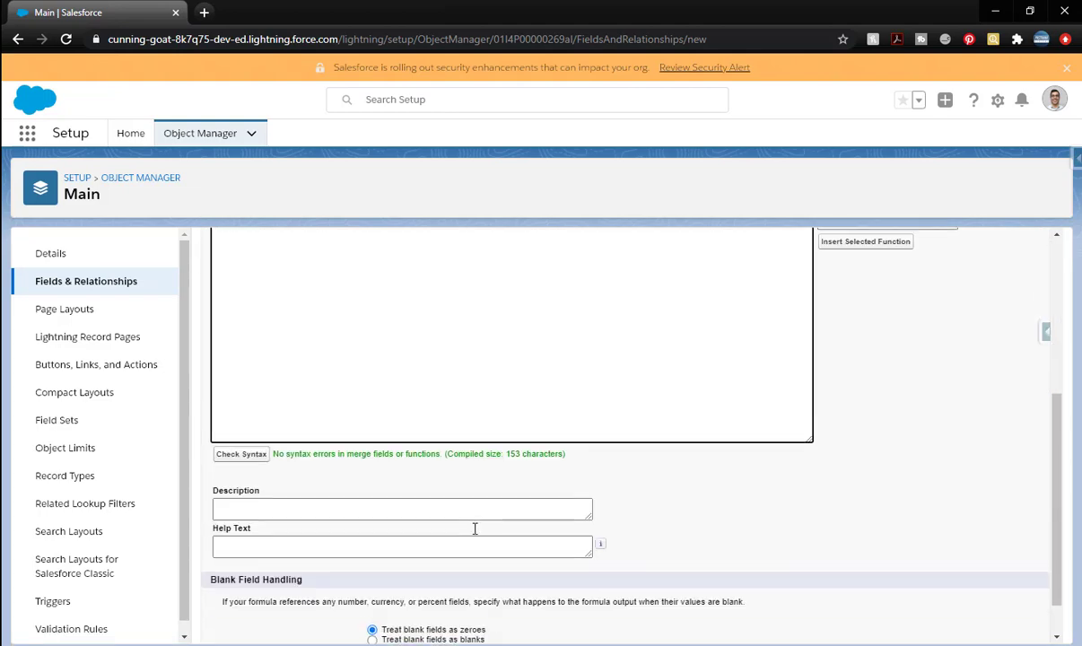
pyautogui.scroll(4, 991, 445)
pyautogui.click(995, 323)
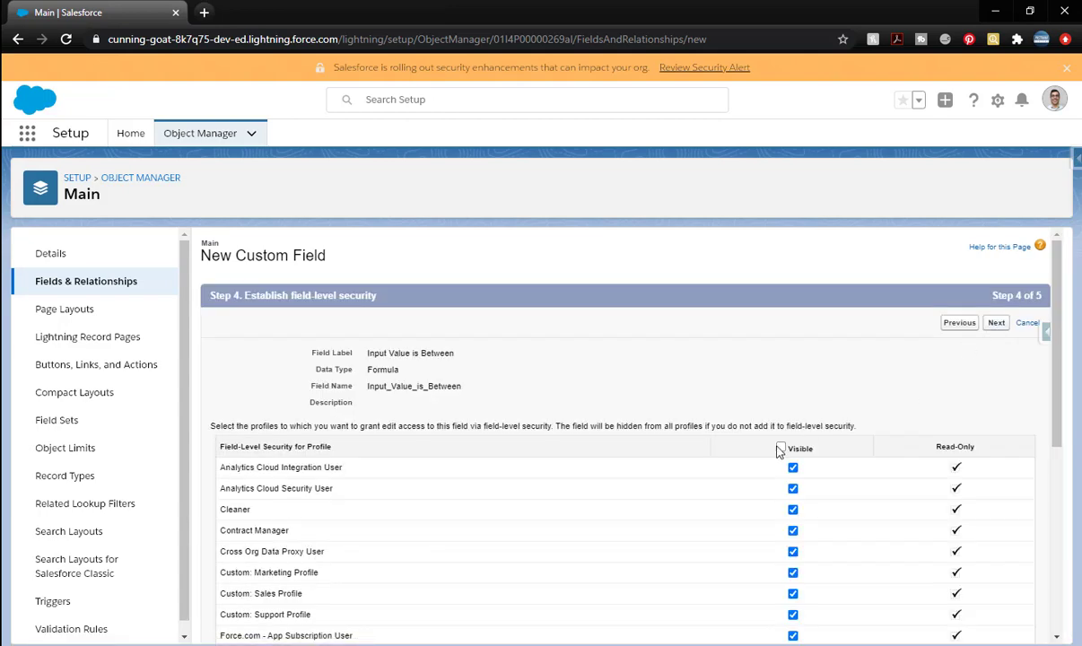
pyautogui.click(780, 449)
pyautogui.click(996, 324)
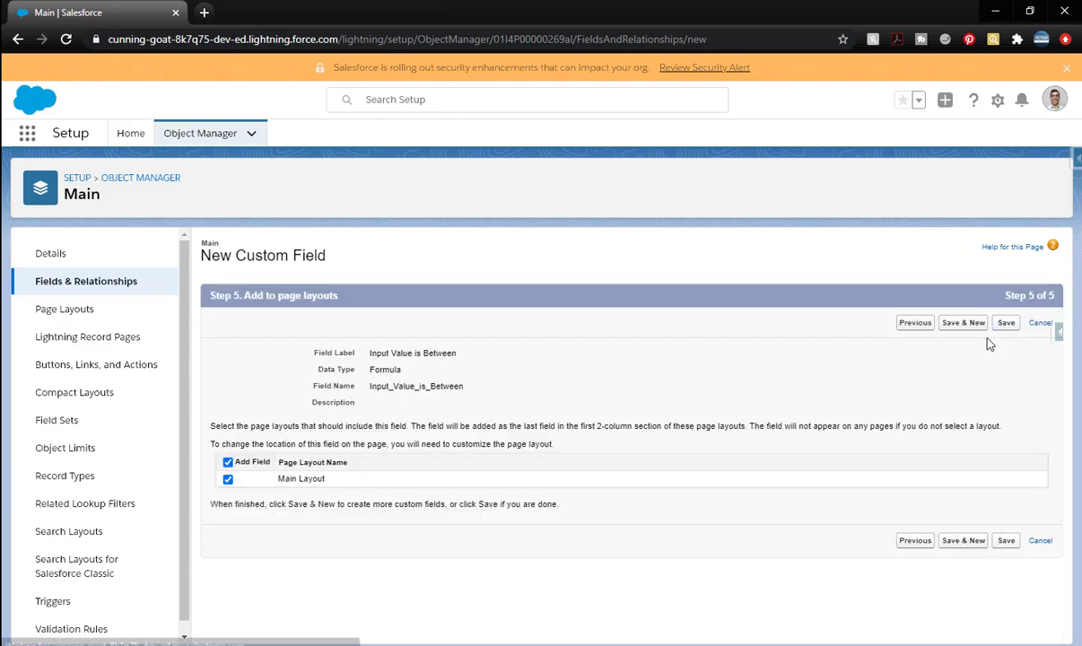
pyautogui.click(1006, 324)
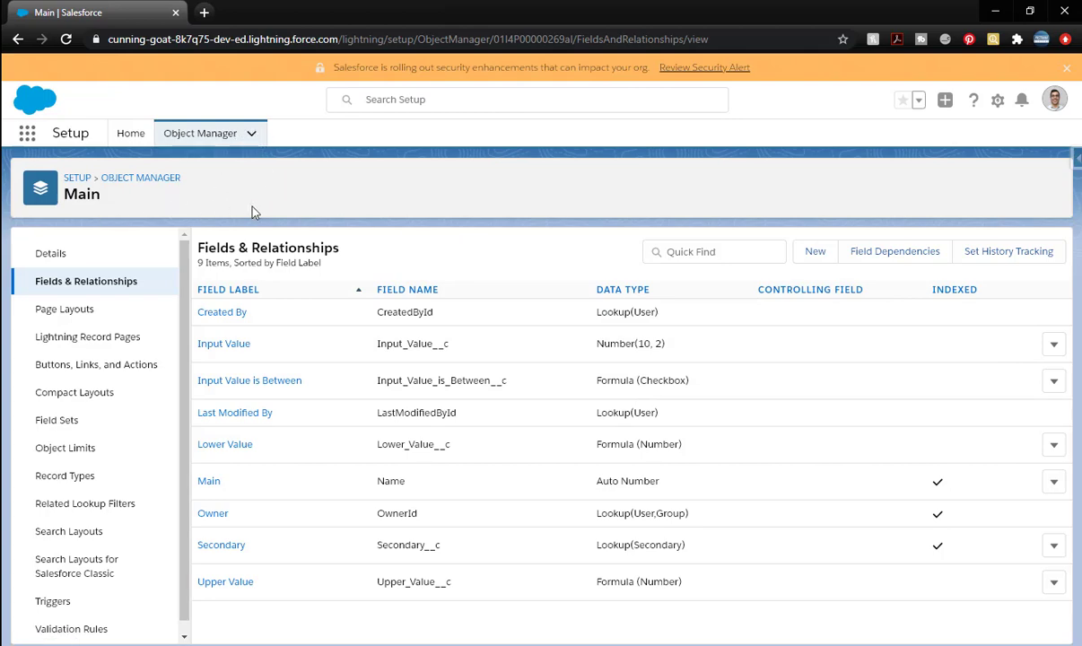
# Start a new Lightning app from Setup's App Manager.
pyautogui.click(131, 134)
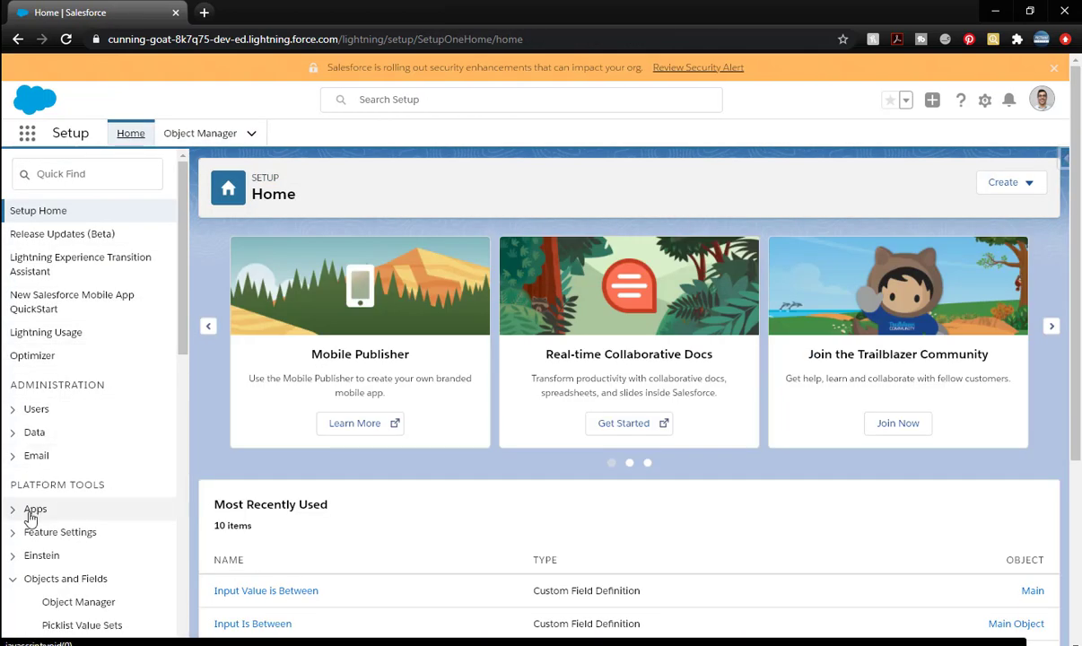
pyautogui.click(35, 508)
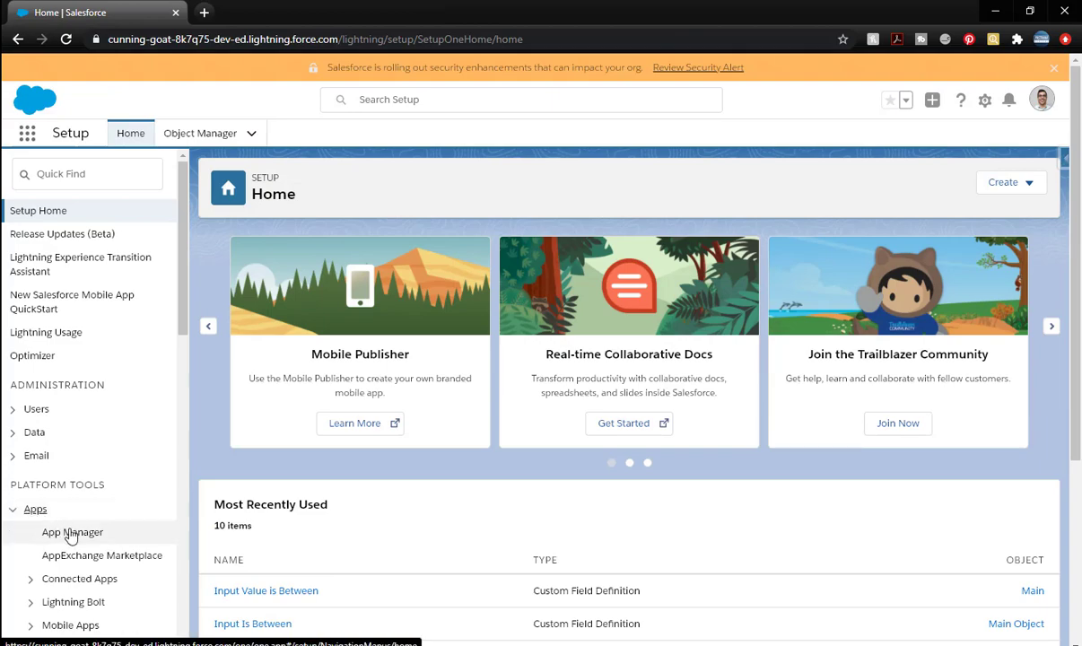
pyautogui.click(71, 533)
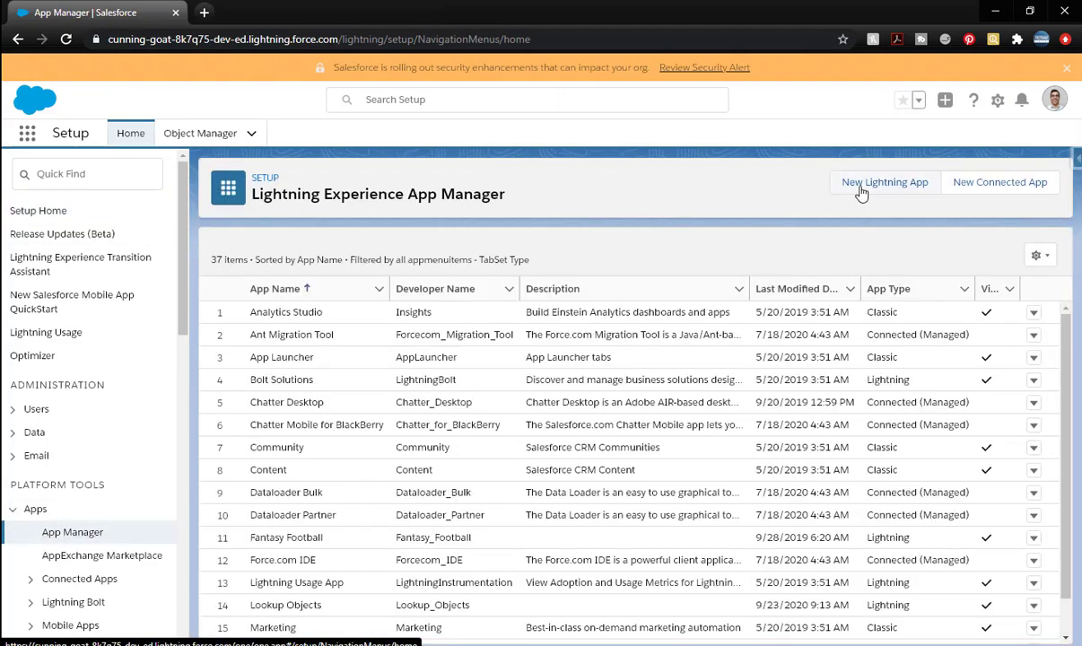
pyautogui.click(859, 192)
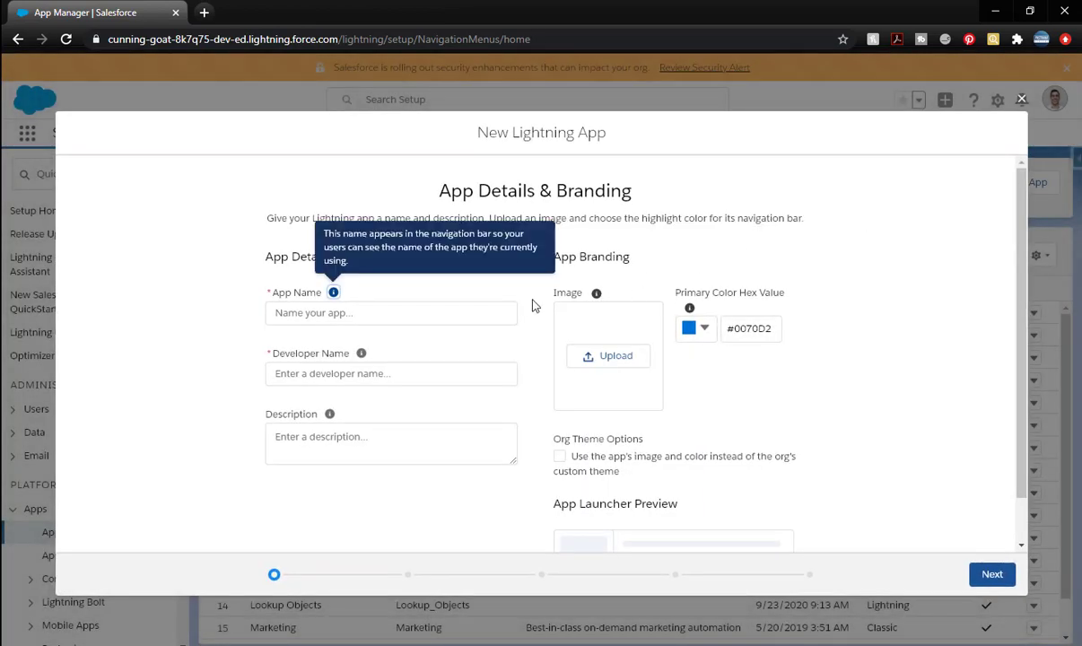
# Name the app 'Our Lookup Example' with developer name SFX_Our_Lookup_Example.
pyautogui.click(494, 312)
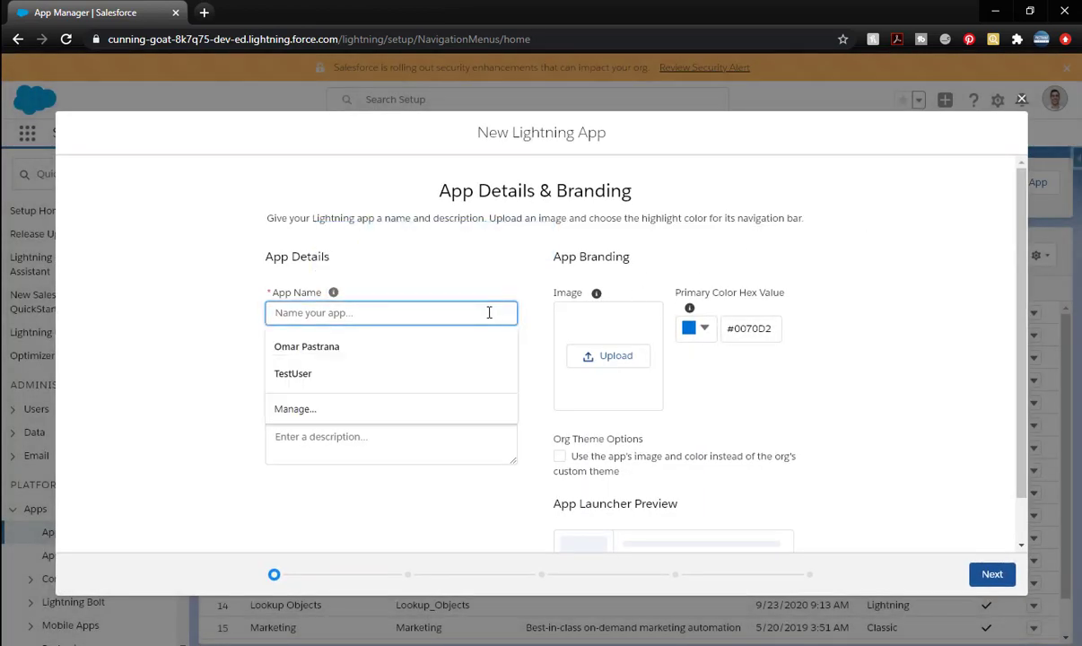
pyautogui.write('Our Lookup Example')
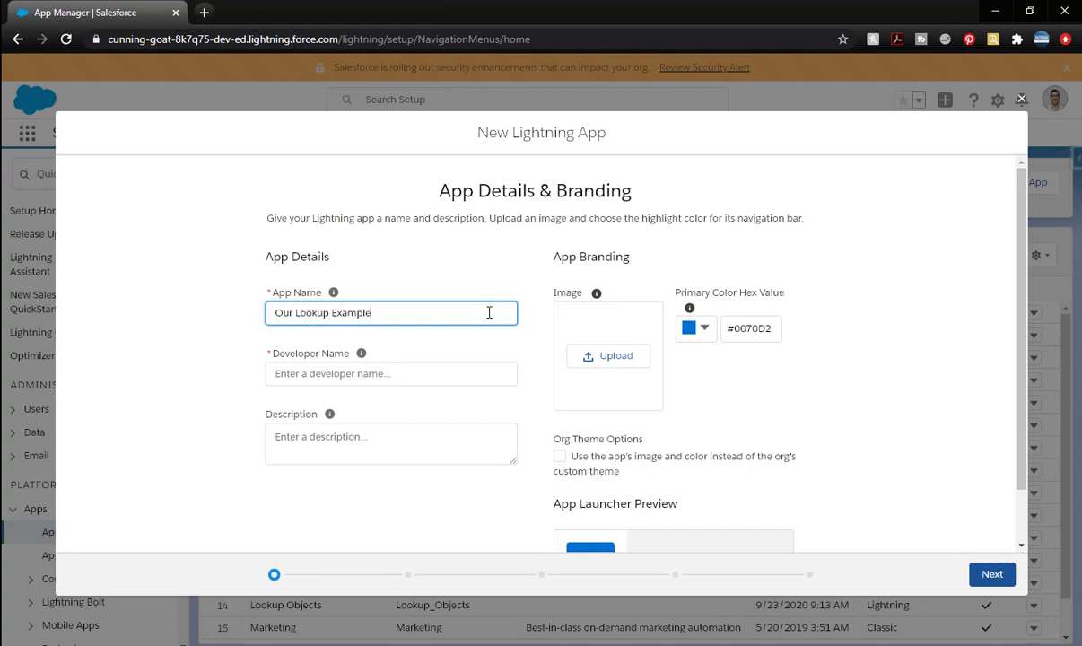
pyautogui.click(421, 375)
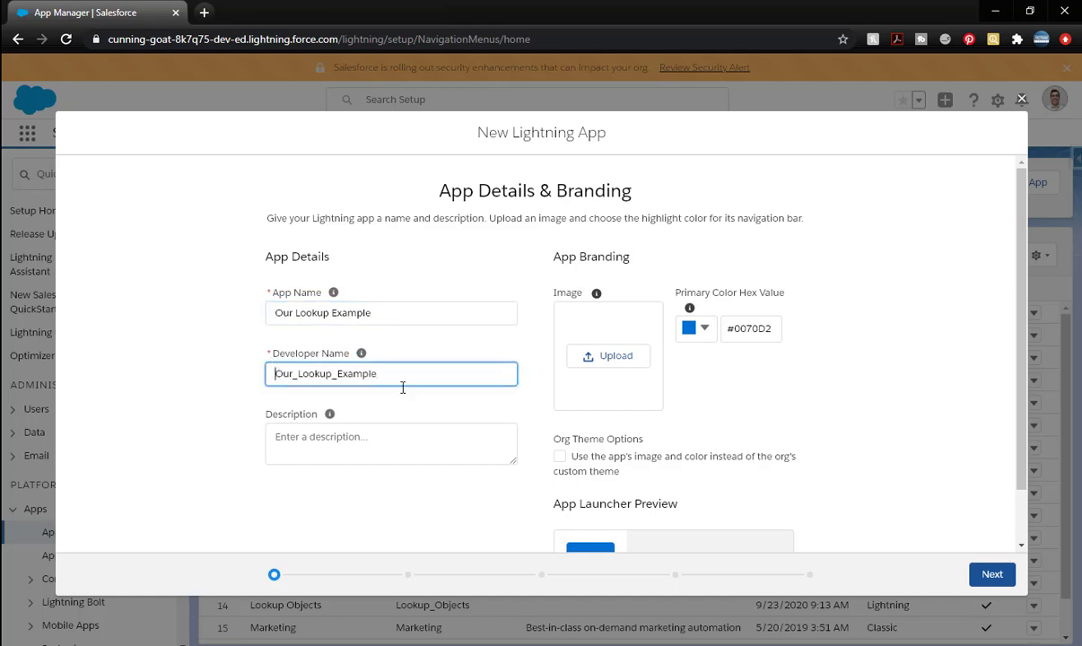
pyautogui.press('Home')
pyautogui.write('SFX')
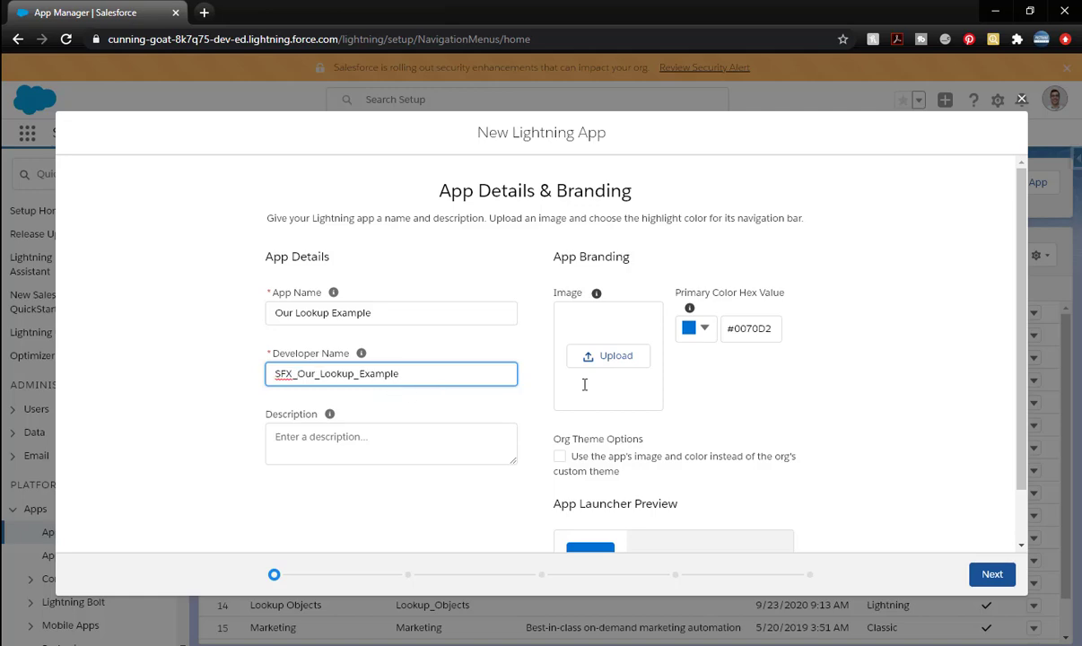
pyautogui.click(862, 384)
pyautogui.scroll(-1, 868, 386)
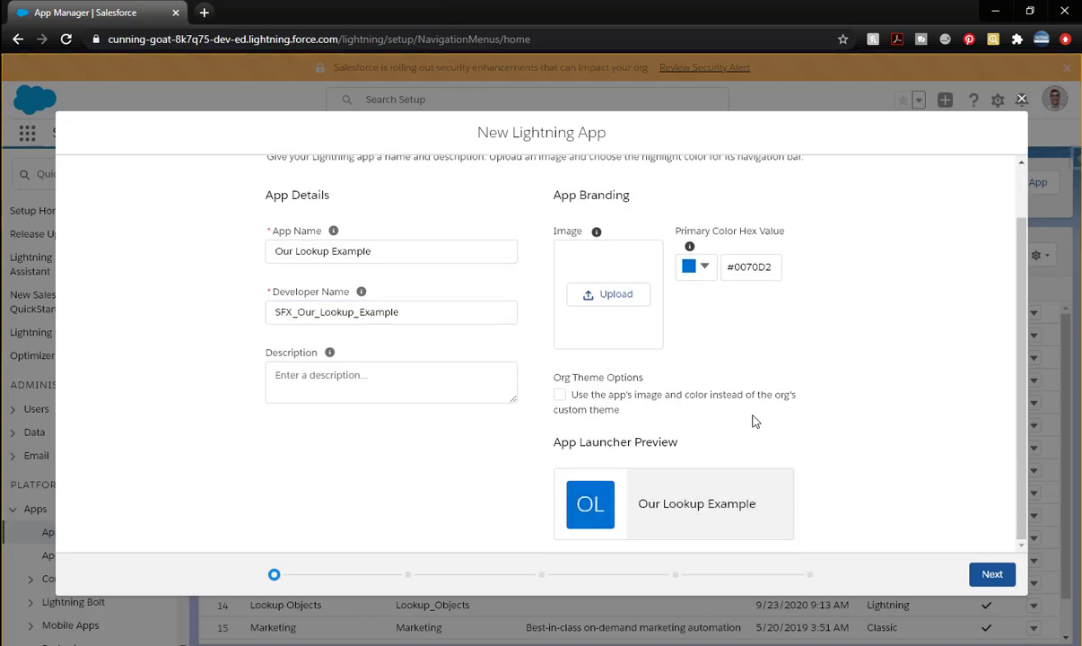
# Skip app options and utility items, then add Mains to the navigation items.
pyautogui.click(992, 575)
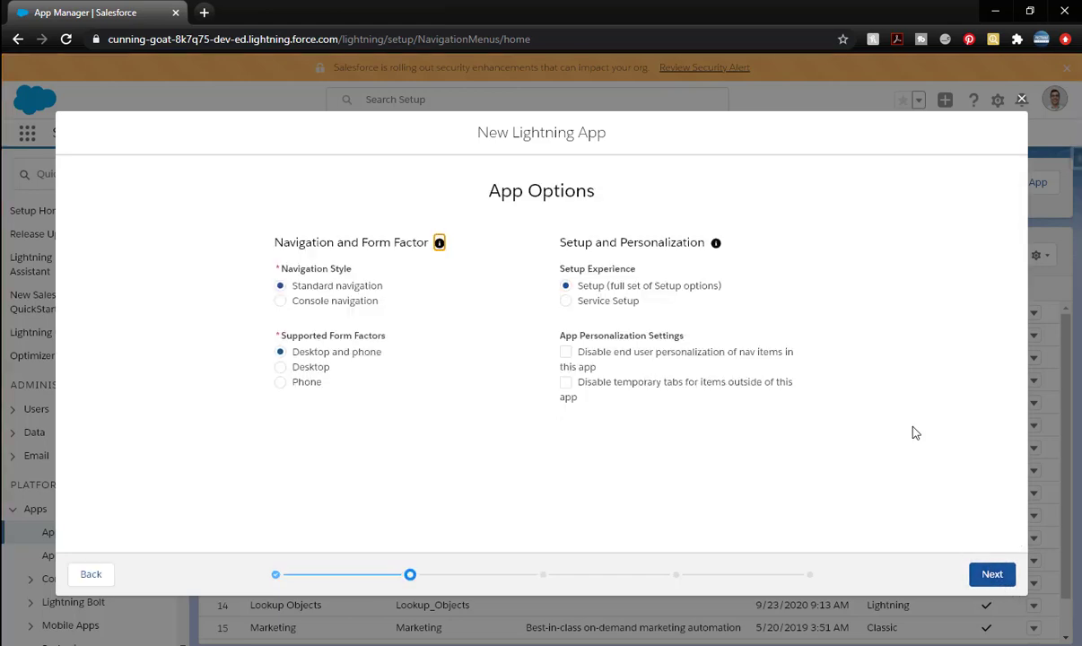
pyautogui.click(992, 575)
pyautogui.click(990, 575)
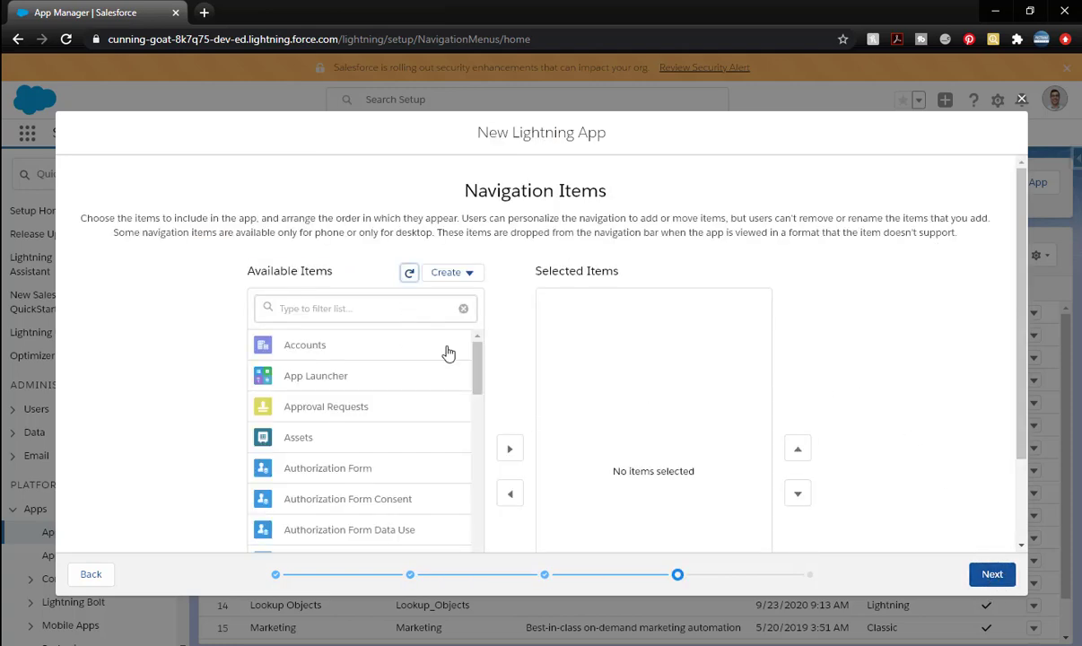
pyautogui.click(402, 309)
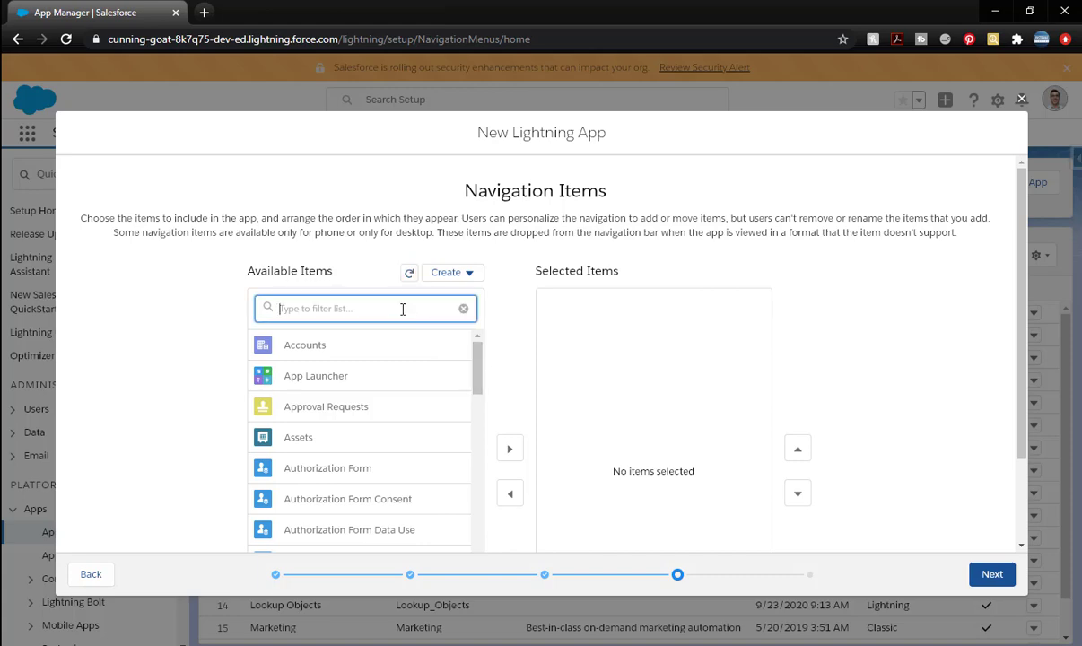
pyautogui.write('main')
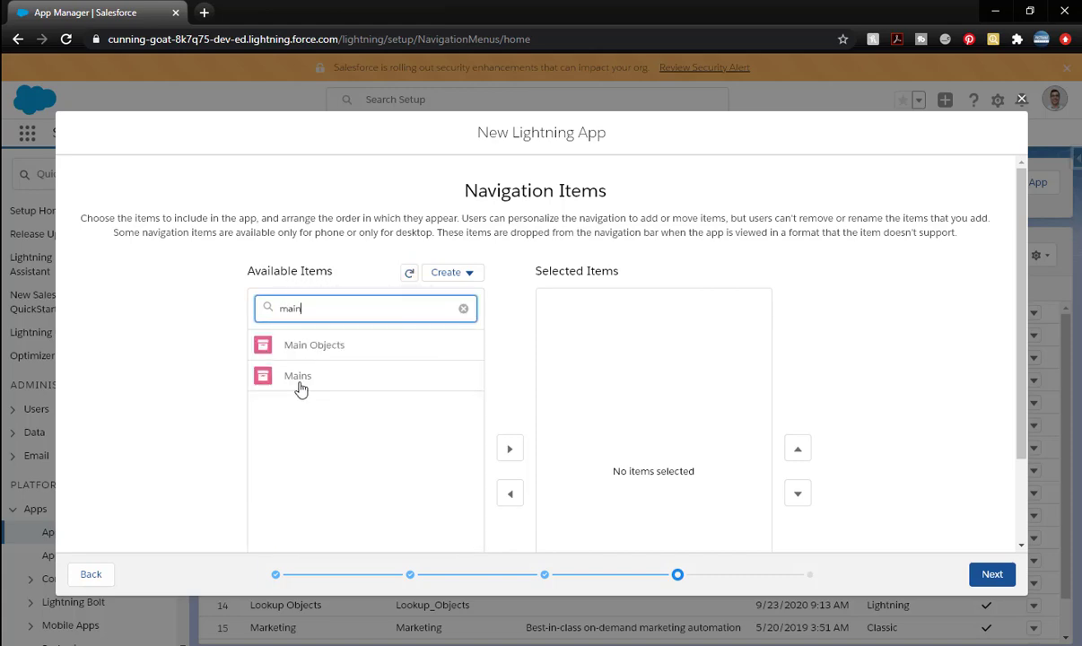
pyautogui.click(300, 387)
pyautogui.scroll(-1, 403, 386)
pyautogui.click(508, 375)
# Add Secondarys to the selected navigation items as well.
pyautogui.tripleClick(408, 231)
pyautogui.write('seconda')
pyautogui.click(355, 302)
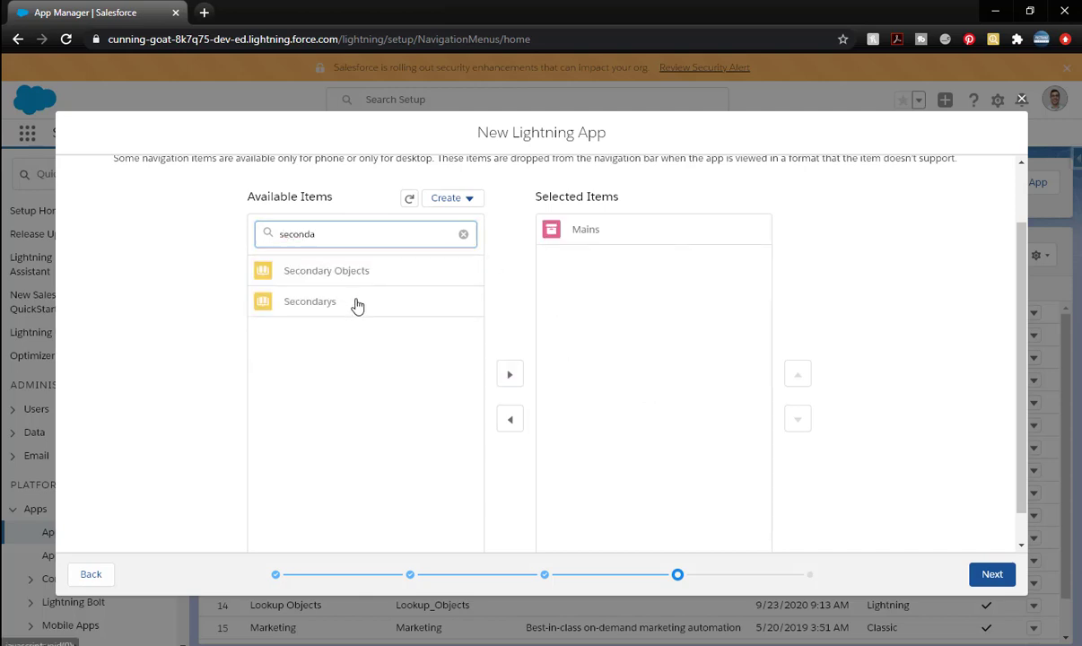
pyautogui.click(510, 374)
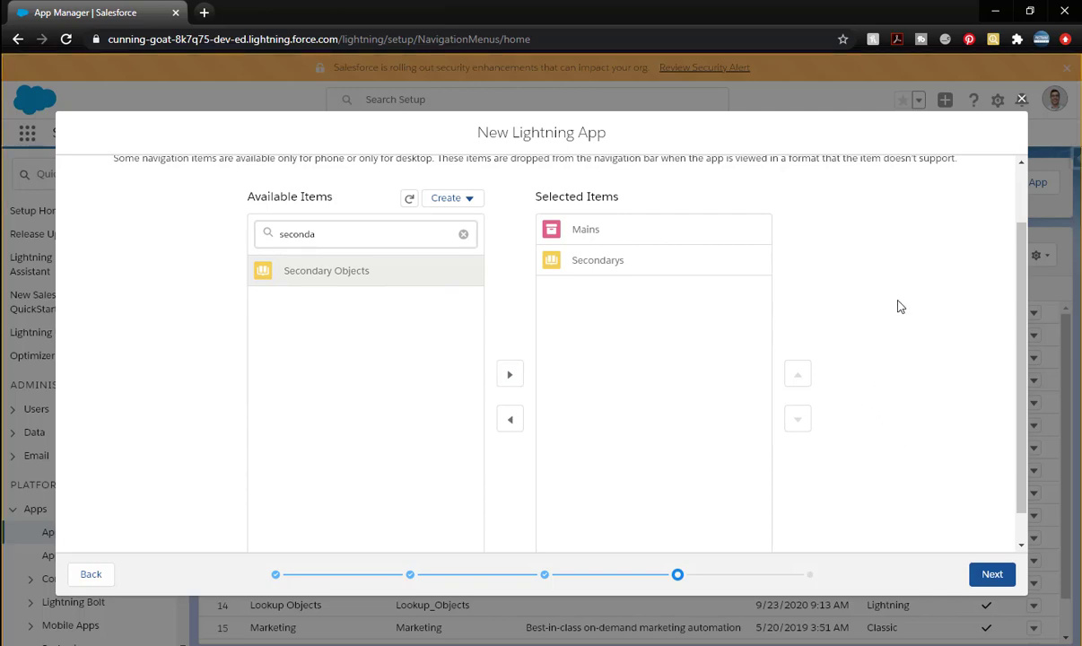
pyautogui.scroll(-1, 901, 306)
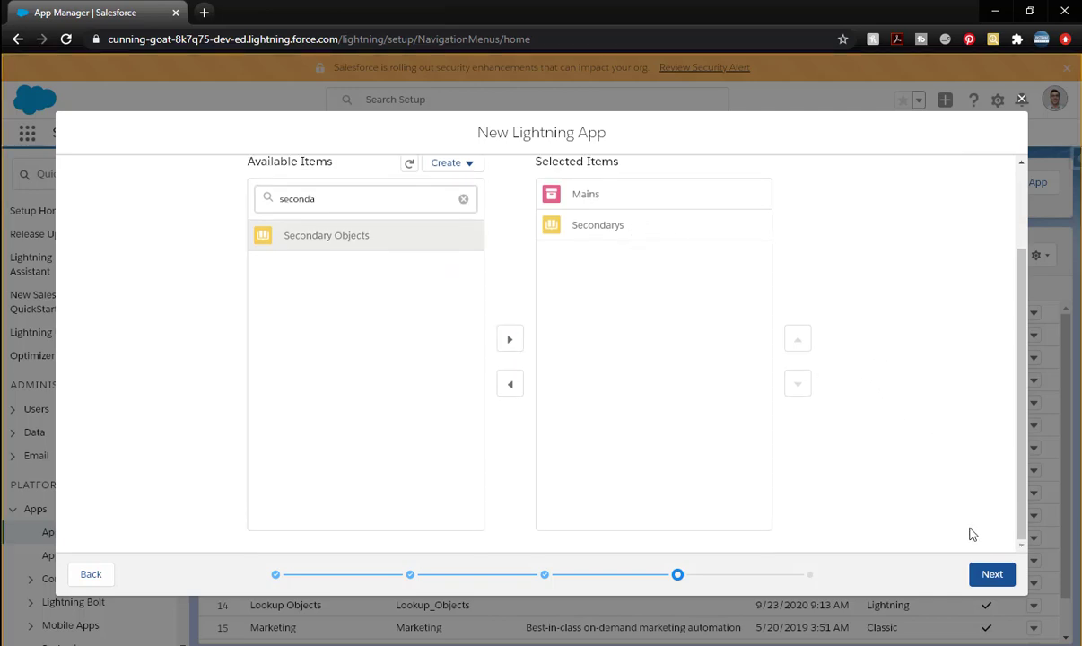
pyautogui.click(996, 575)
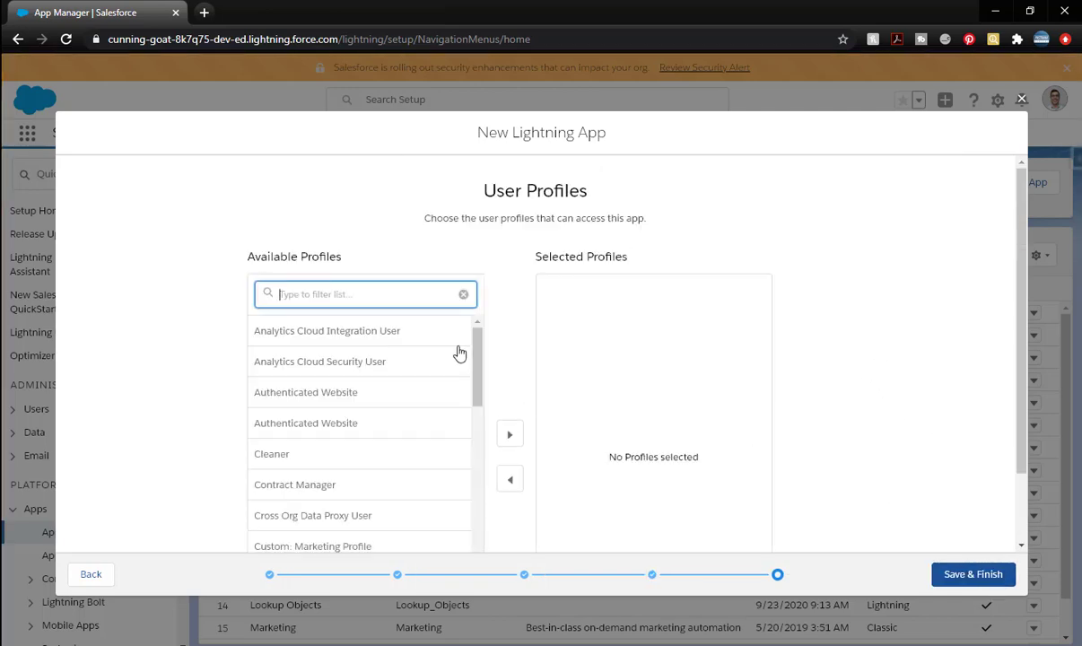
# Assign all available user profiles to the app and save and finish it.
pyautogui.scroll(-1, 431, 341)
pyautogui.scroll(1, 417, 422)
pyautogui.scroll(-10, 435, 450)
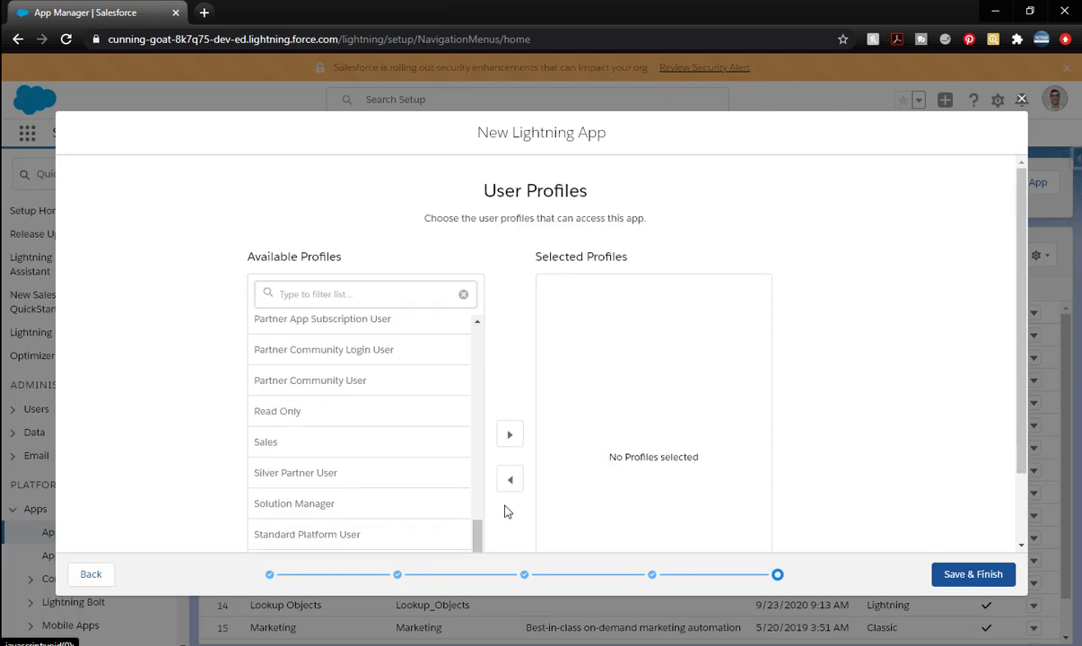
pyautogui.scroll(-1, 489, 507)
pyautogui.keyDown('shift'); pyautogui.click(416, 510); pyautogui.keyUp('shift')
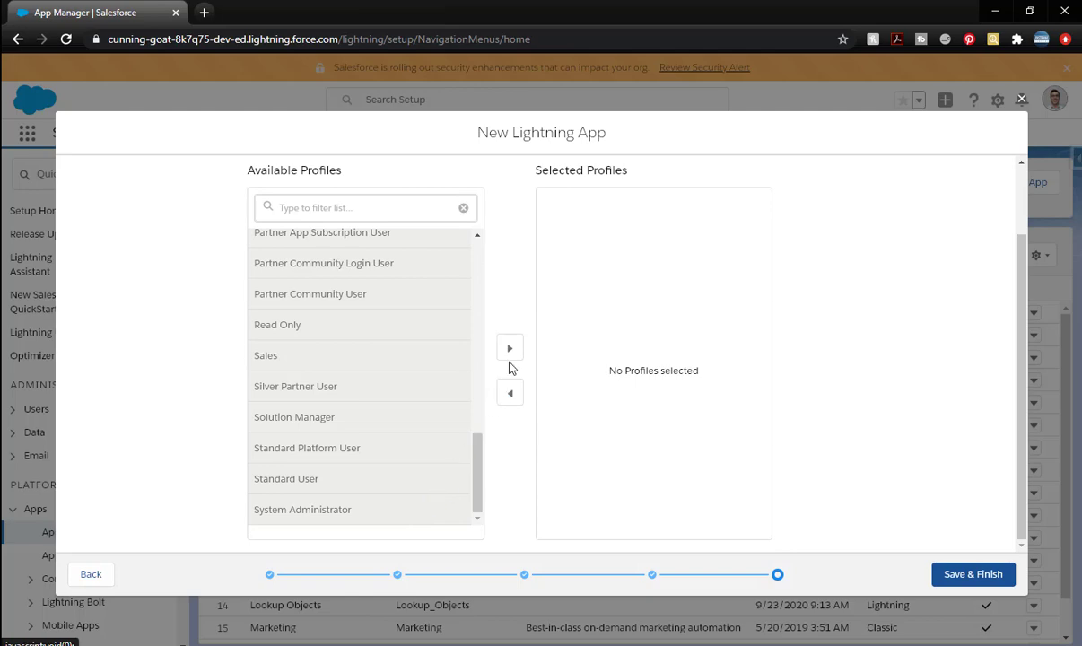
pyautogui.click(510, 352)
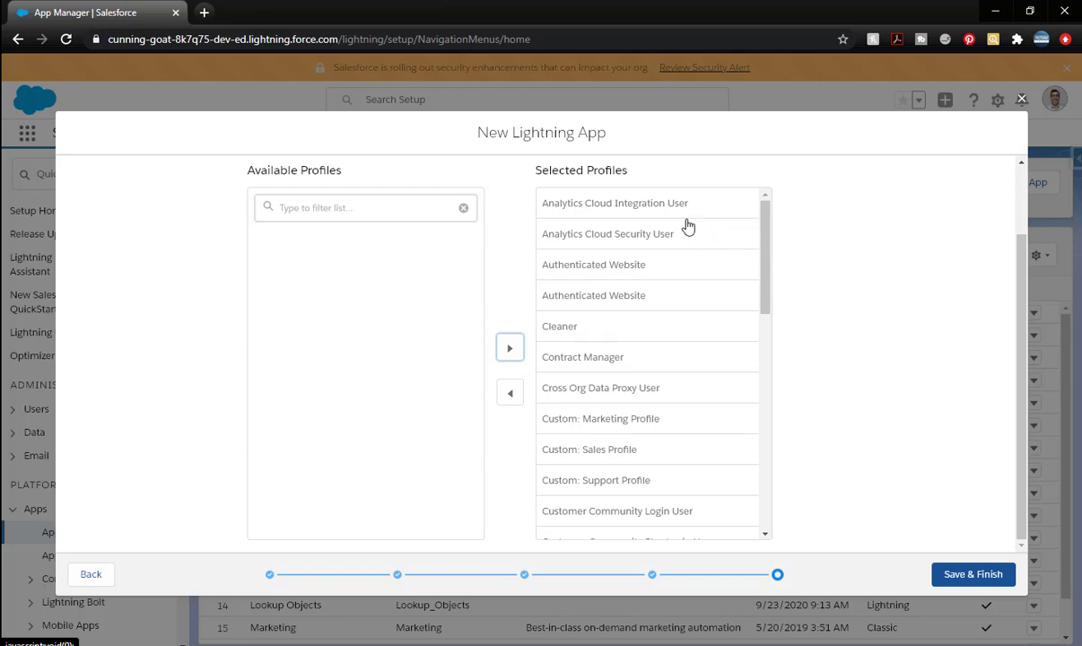
pyautogui.scroll(-8, 705, 425)
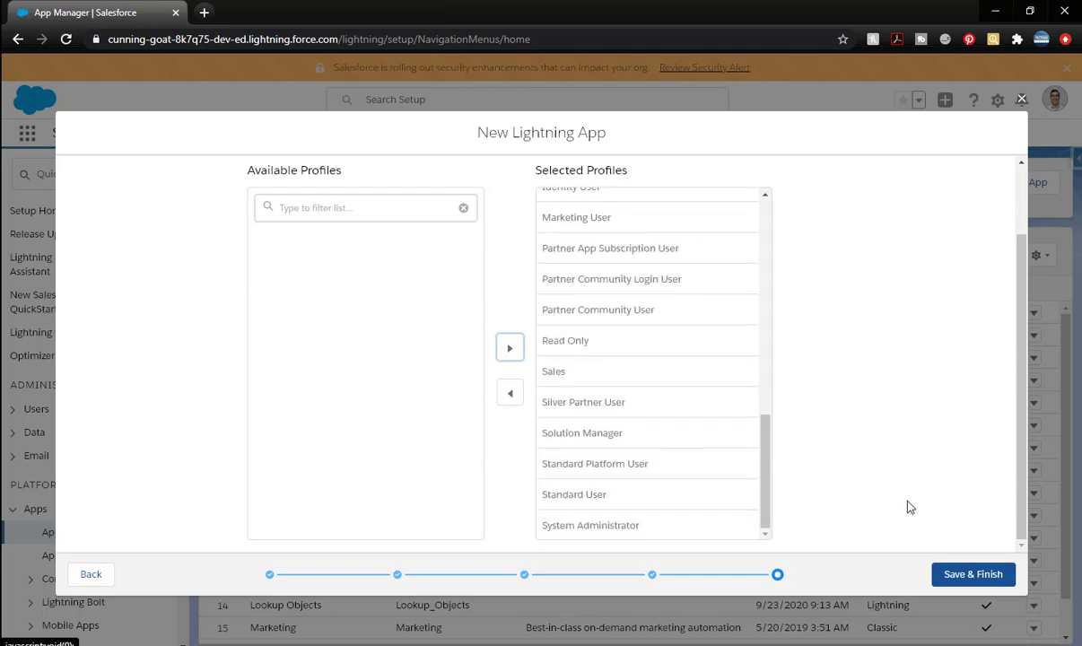
pyautogui.click(960, 576)
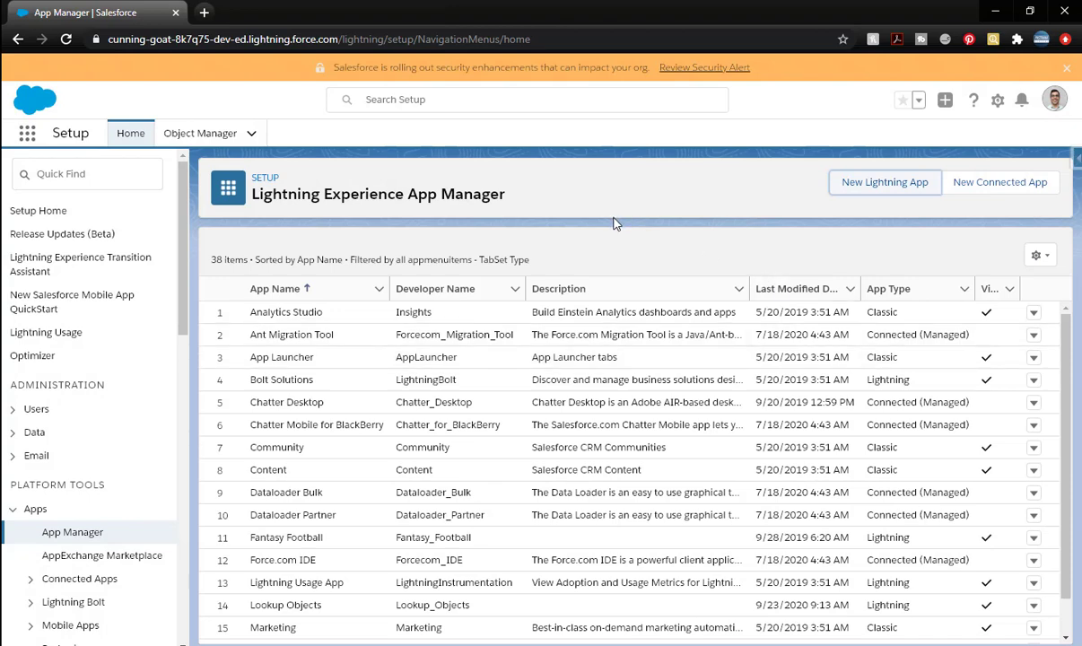
# Find Our Lookup Example via App Launcher search 'our look' and open it in a new browser tab.
pyautogui.click(27, 133)
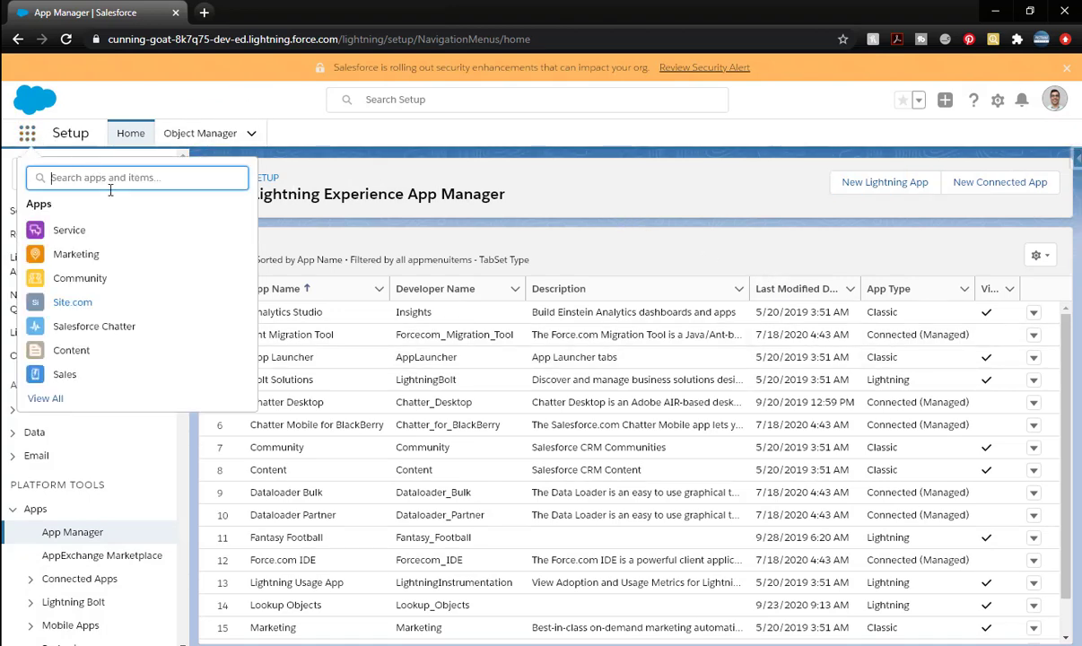
pyautogui.write('our look')
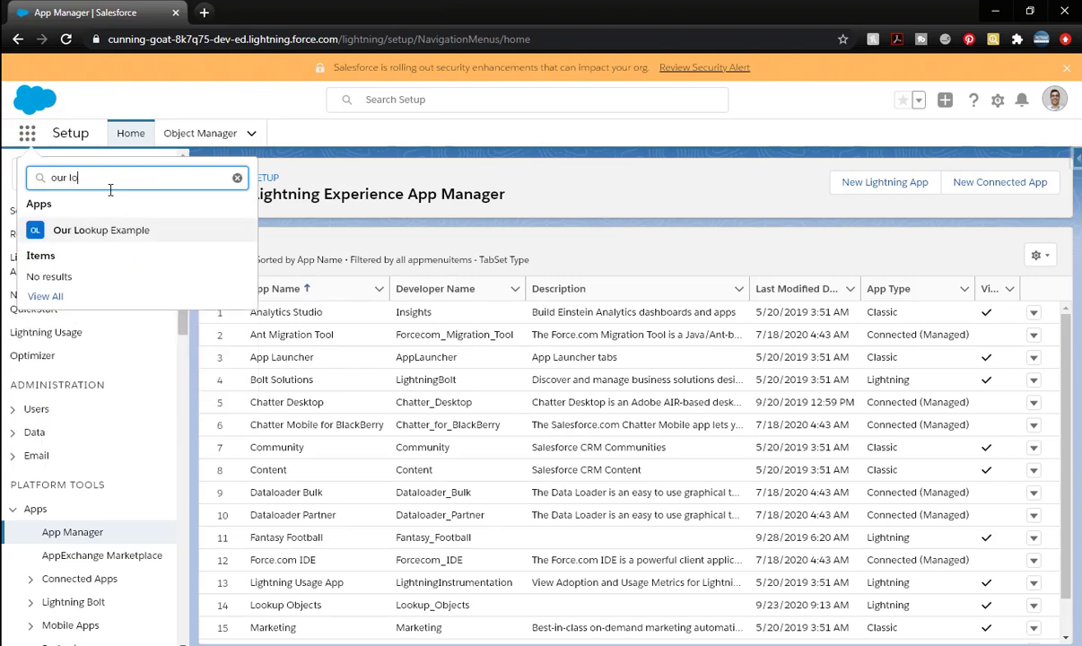
pyautogui.rightClick(125, 230)
pyautogui.click(139, 240)
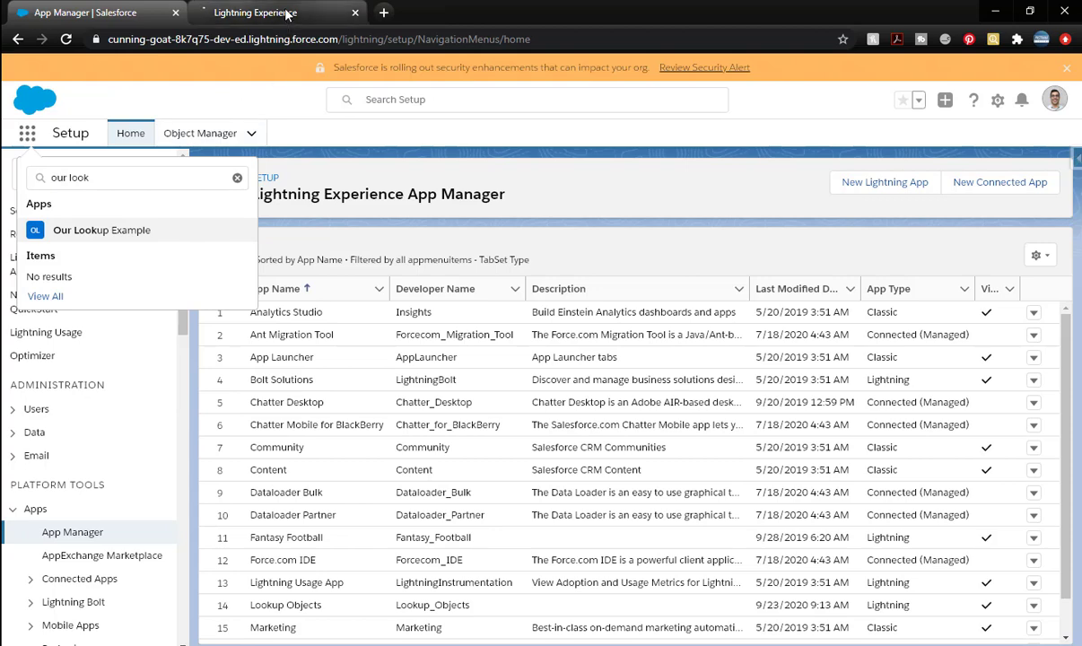
pyautogui.click(289, 13)
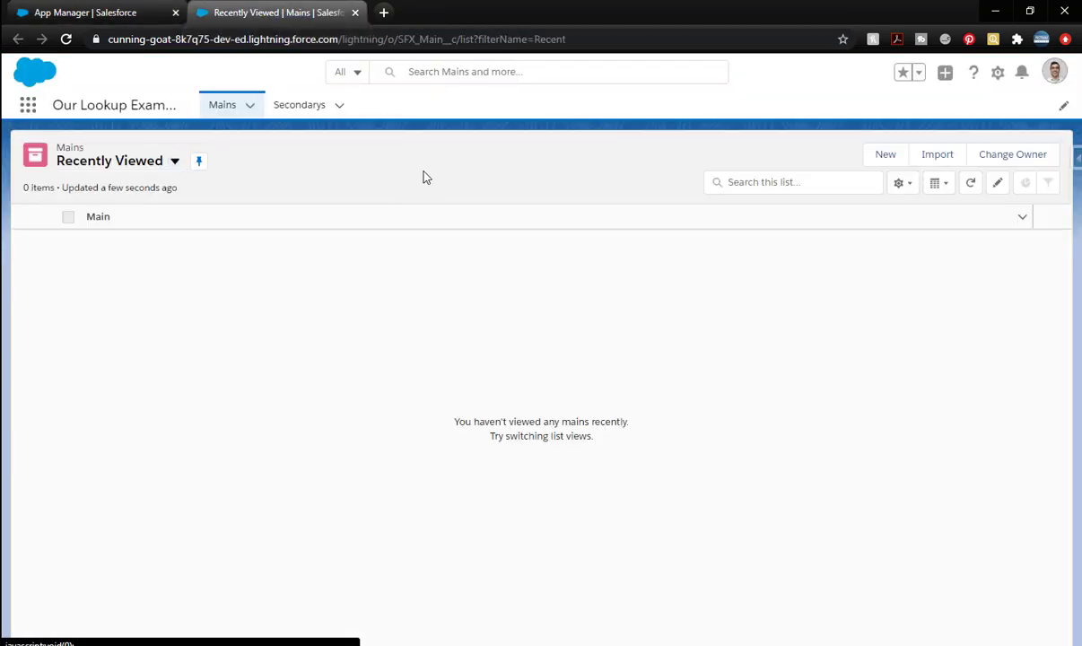
# Switch the Secondarys list to the All view and pin it as the default.
pyautogui.click(299, 106)
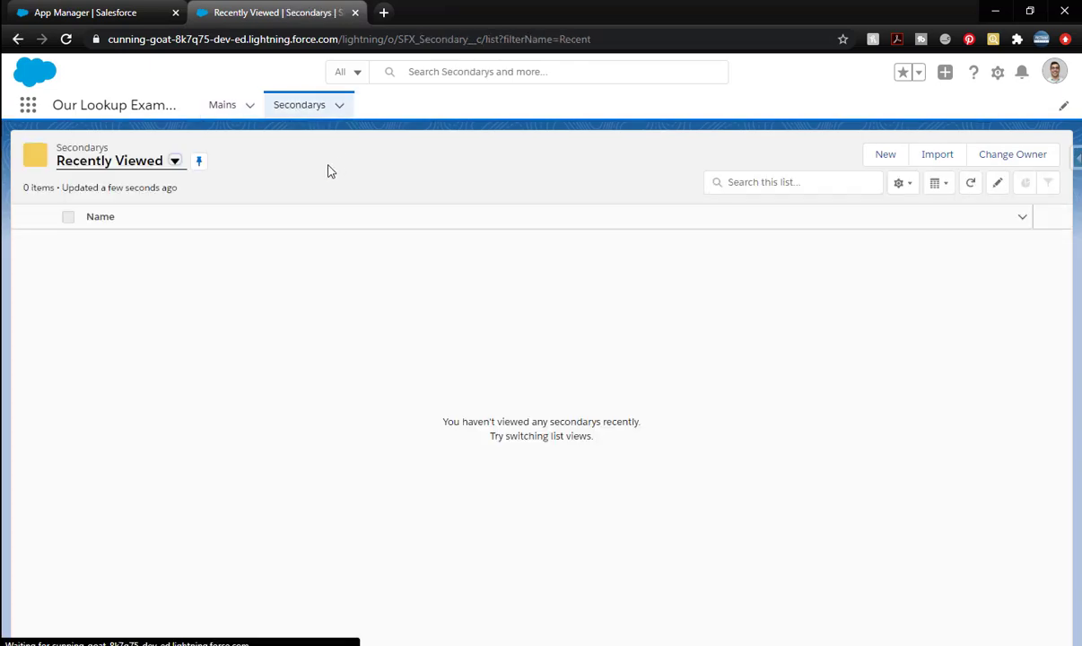
pyautogui.click(174, 161)
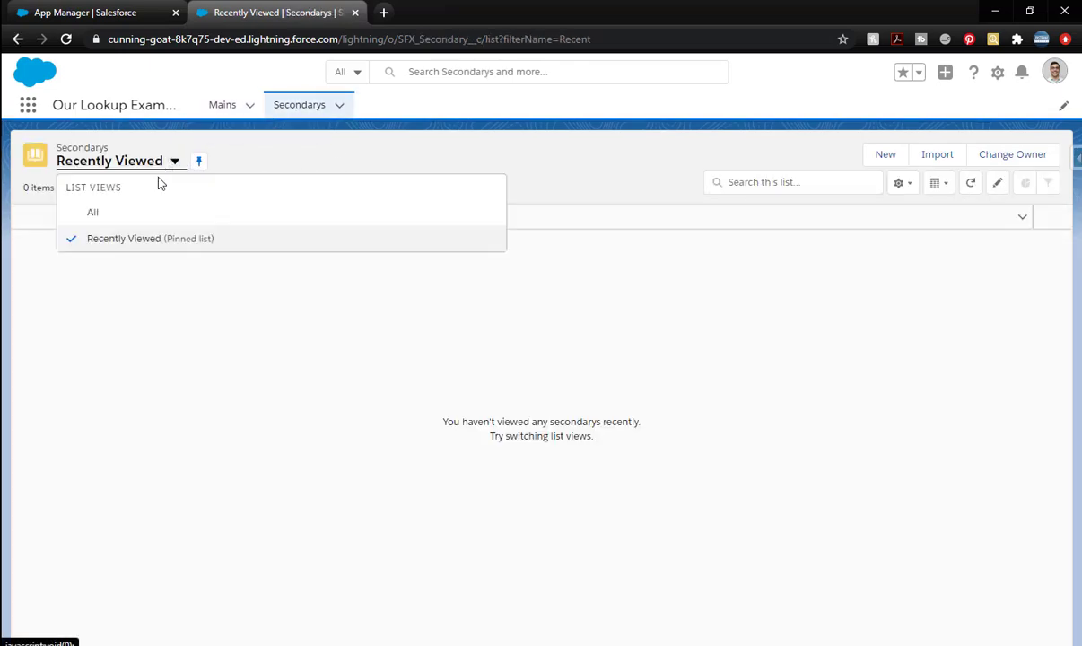
pyautogui.click(125, 212)
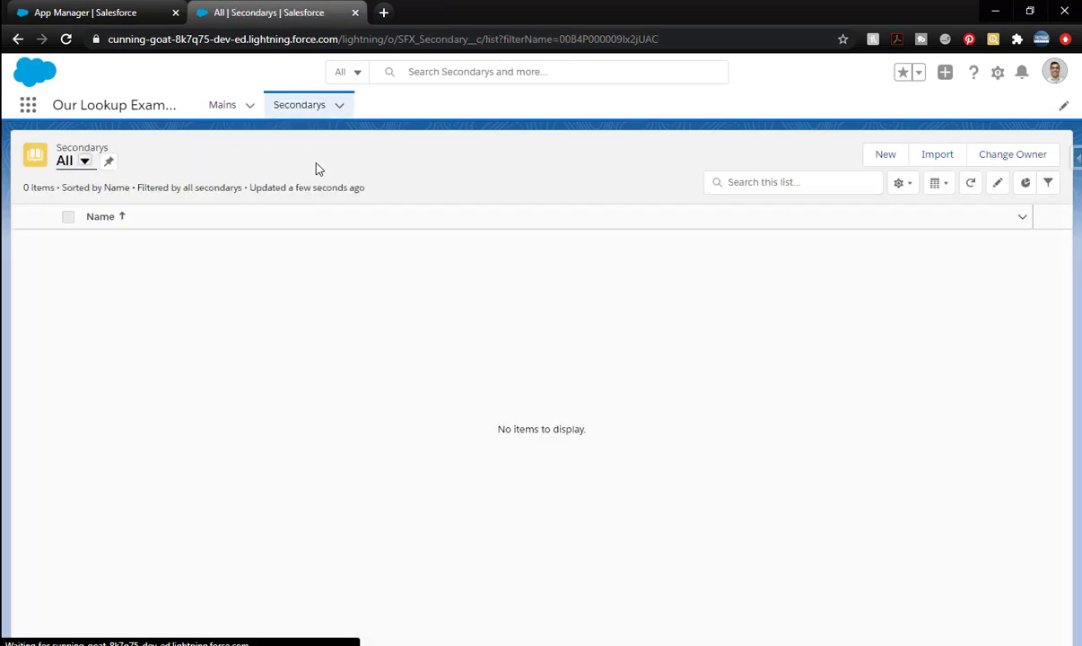
pyautogui.click(230, 107)
pyautogui.click(267, 111)
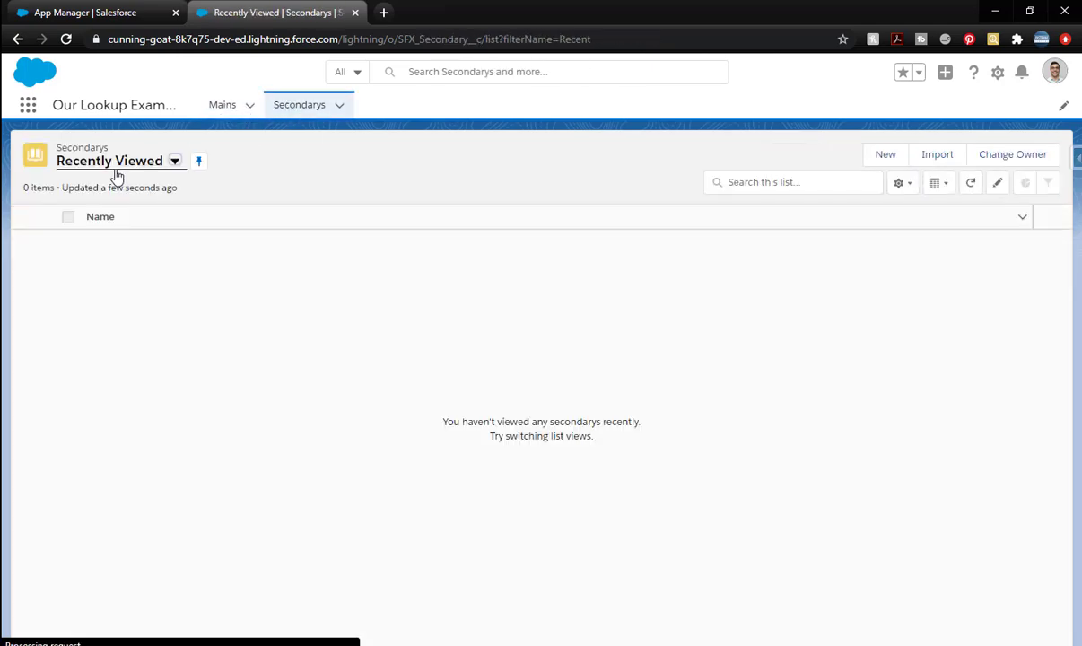
pyautogui.click(113, 167)
pyautogui.click(95, 220)
pyautogui.click(108, 161)
# Set the Mains list to the All list view, then return to Secondarys.
pyautogui.click(231, 106)
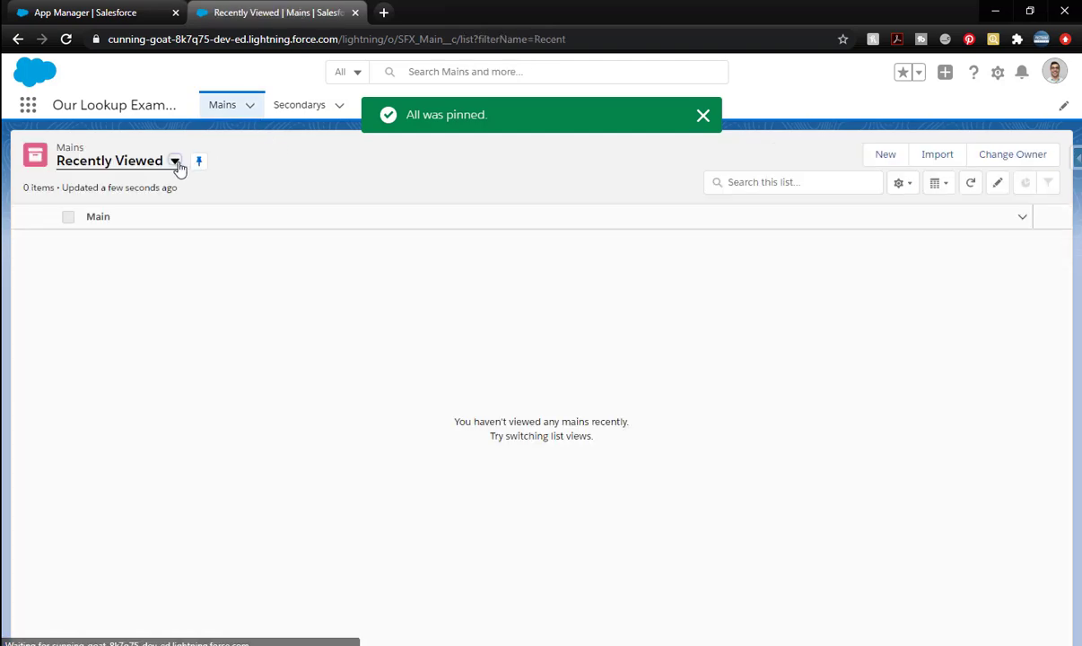
pyautogui.click(174, 163)
pyautogui.click(142, 212)
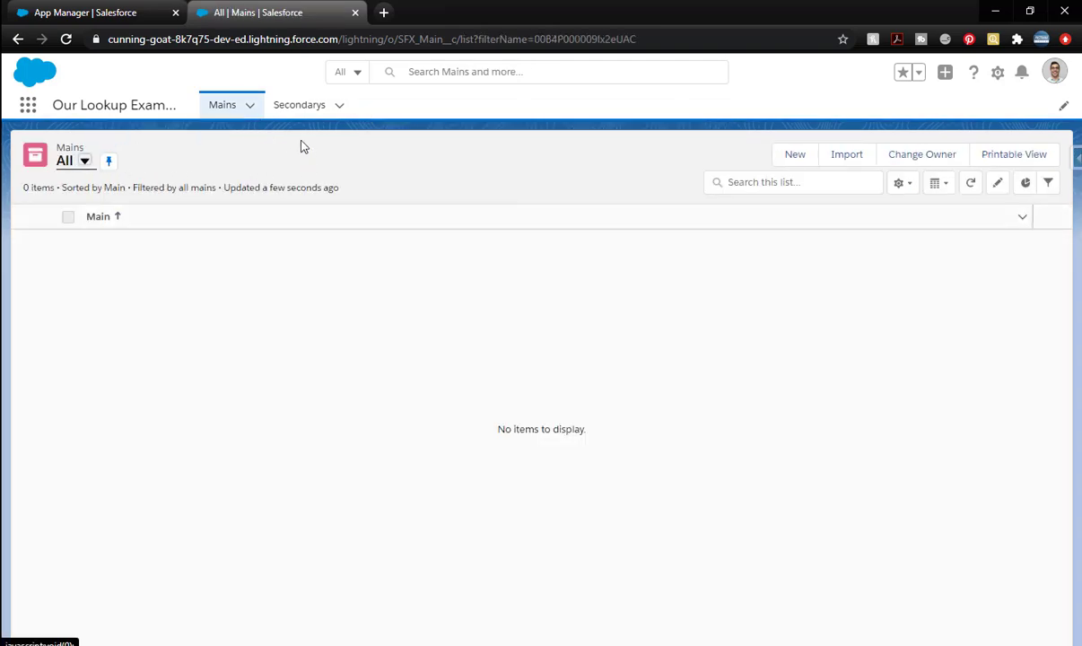
pyautogui.click(302, 106)
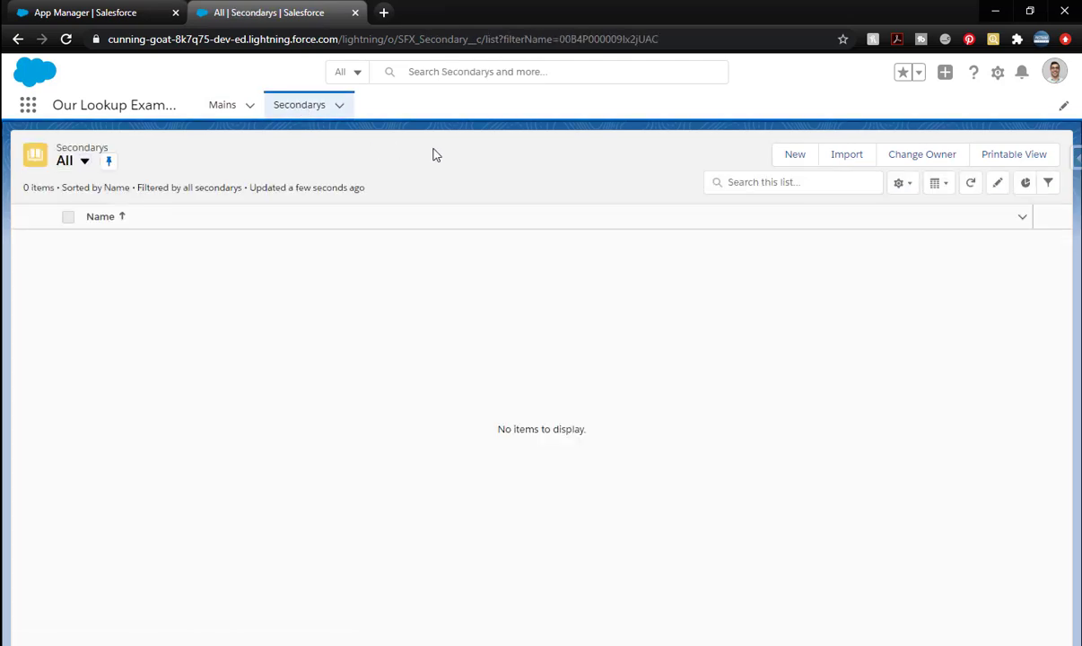
# Create Secondary 'Option A' with Lower Value 10 and Upper Value 15.
pyautogui.click(792, 157)
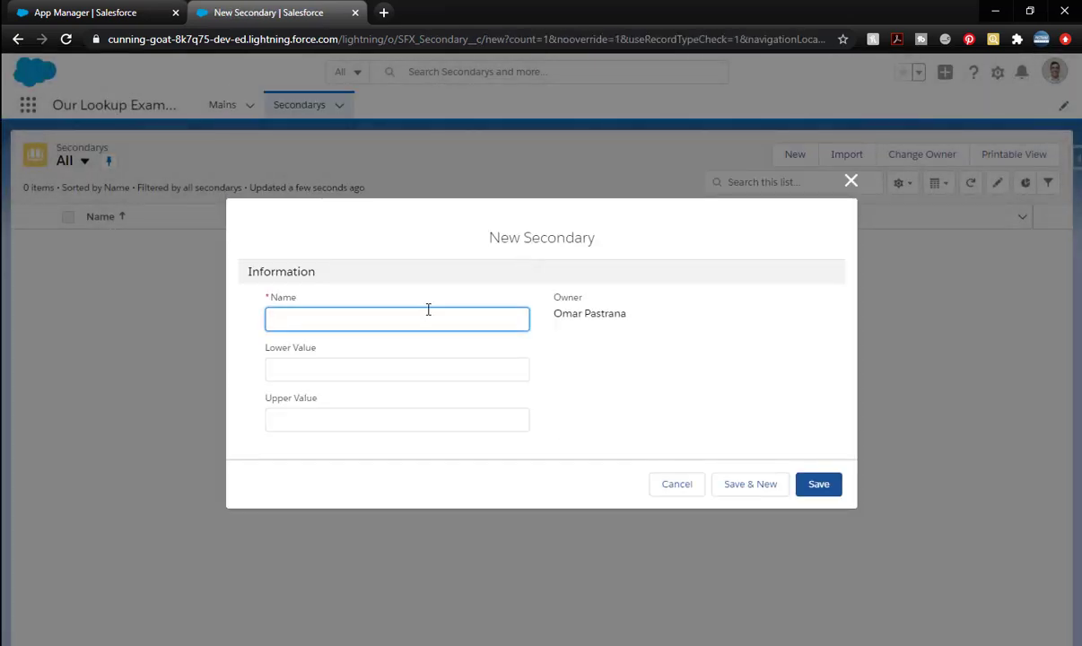
pyautogui.write('A')
pyautogui.press('Tab')
pyautogui.write('10')
pyautogui.press('Tab')
pyautogui.write('15')
pyautogui.click(750, 483)
# Create Secondary 'Option B' with Lower Value 1.5 and Upper Value 7.5.
pyautogui.write('Option B')
pyautogui.press('Tab')
pyautogui.write('1.5')
pyautogui.press('Tab')
pyautogui.write('7.5')
pyautogui.press('Tab')
pyautogui.press('Tab')
pyautogui.press('Return')
# Create Secondary 'Option C' with Lower Value 7.5 and Upper Value 9.5.
pyautogui.write('Option C')
pyautogui.press('Tab')
pyautogui.write('7.5')
pyautogui.press('Tab')
pyautogui.write('9.5')
pyautogui.press('Tab')
pyautogui.press('Tab')
pyautogui.press('Return')
# Create Secondary 'Option D' with Lower Value 1.25 and Upper Value 8.75, then return to the list.
pyautogui.write('Option D')
pyautogui.press('Tab')
pyautogui.write('1.25')
pyautogui.press('Tab')
pyautogui.write('8.75')
pyautogui.click(818, 484)
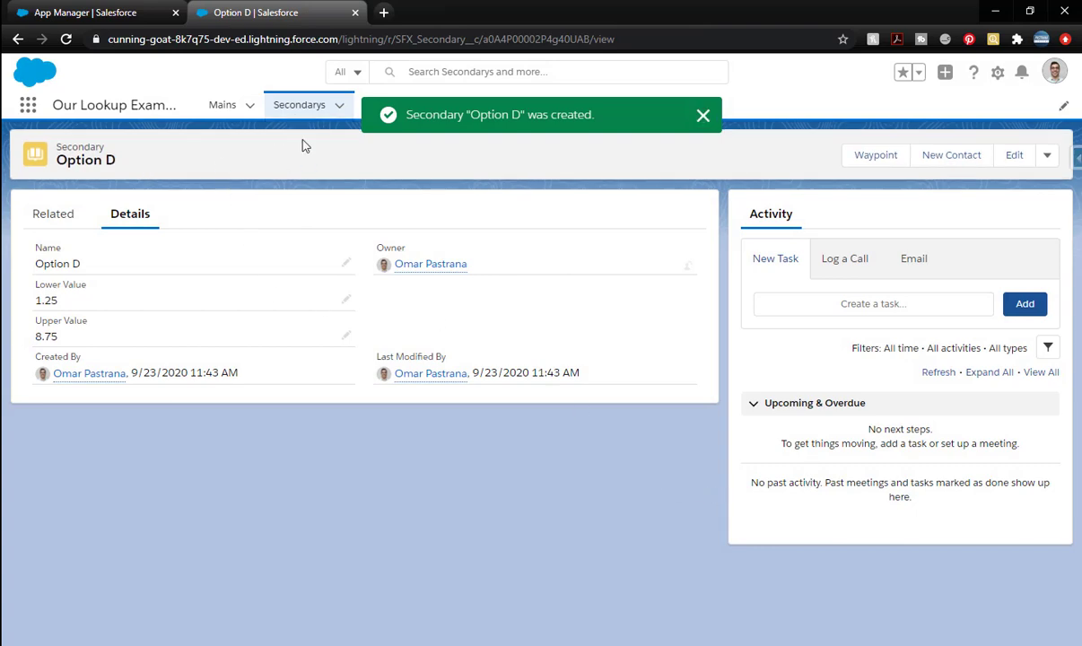
pyautogui.click(303, 106)
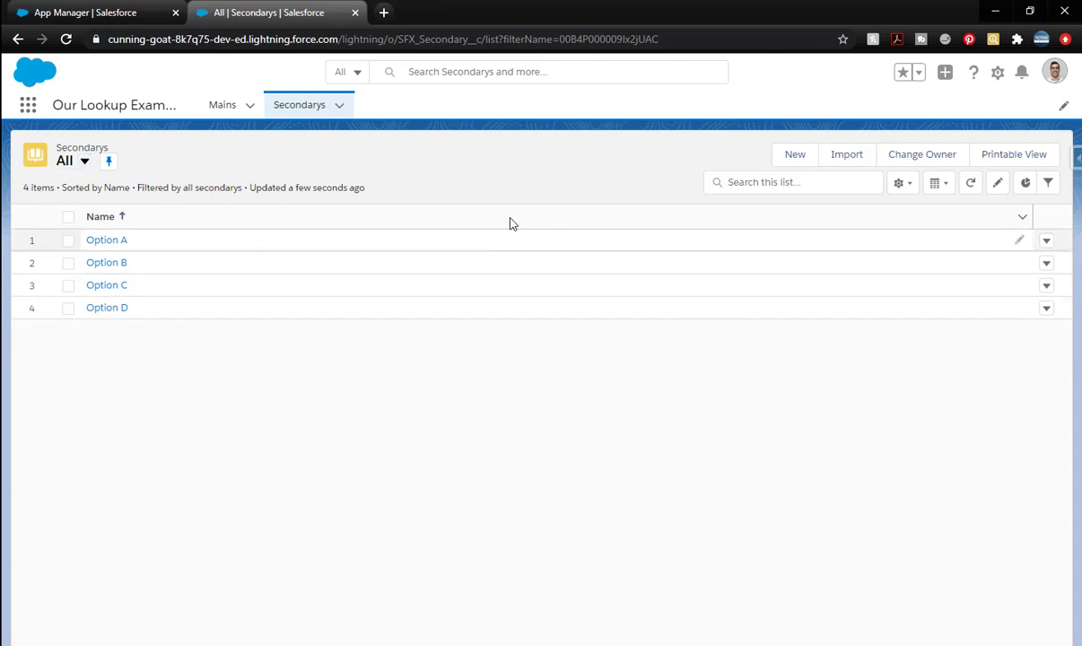
# Add Lower Value and Upper Value columns to All Secondarys, then sort by Lower Value and back by Name.
pyautogui.click(902, 186)
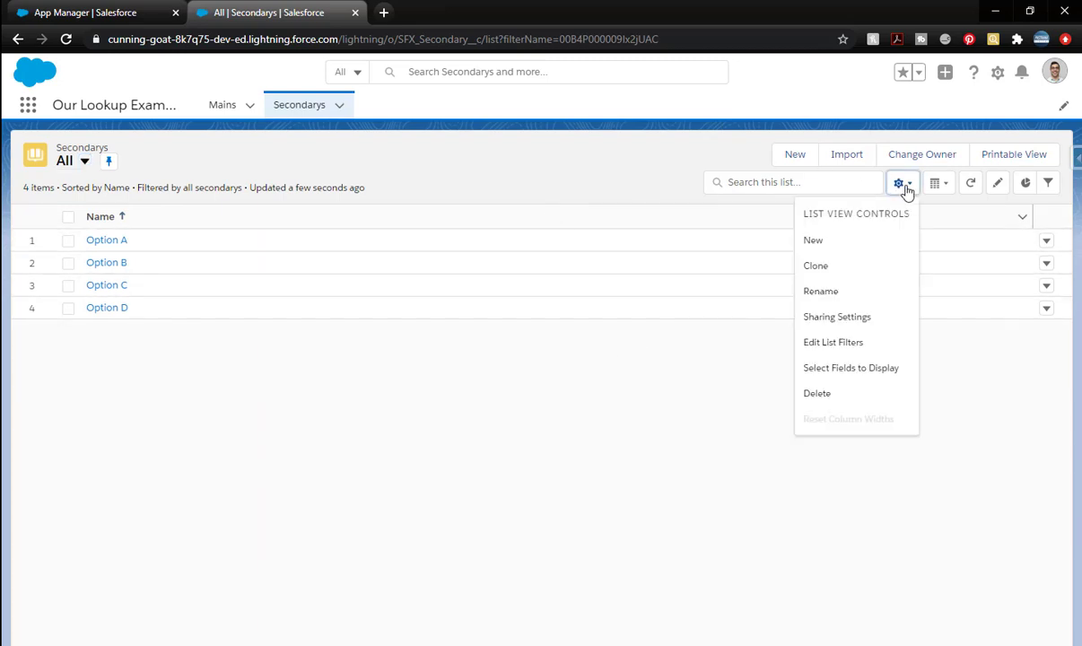
pyautogui.click(874, 378)
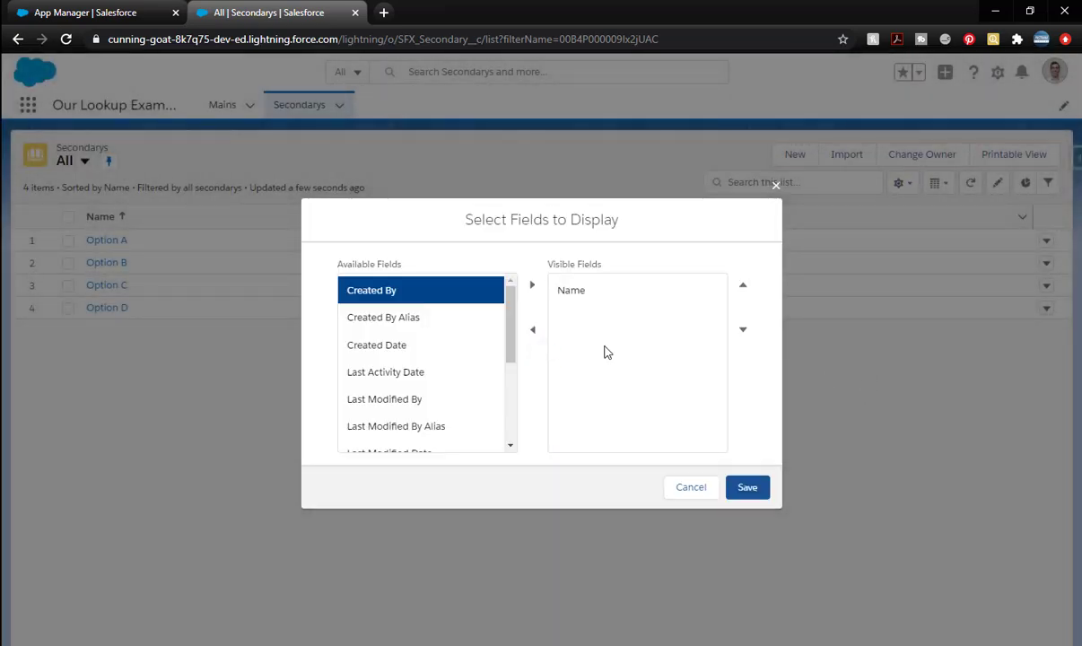
pyautogui.scroll(-3, 507, 333)
pyautogui.click(460, 346)
pyautogui.click(532, 287)
pyautogui.click(443, 443)
pyautogui.click(533, 287)
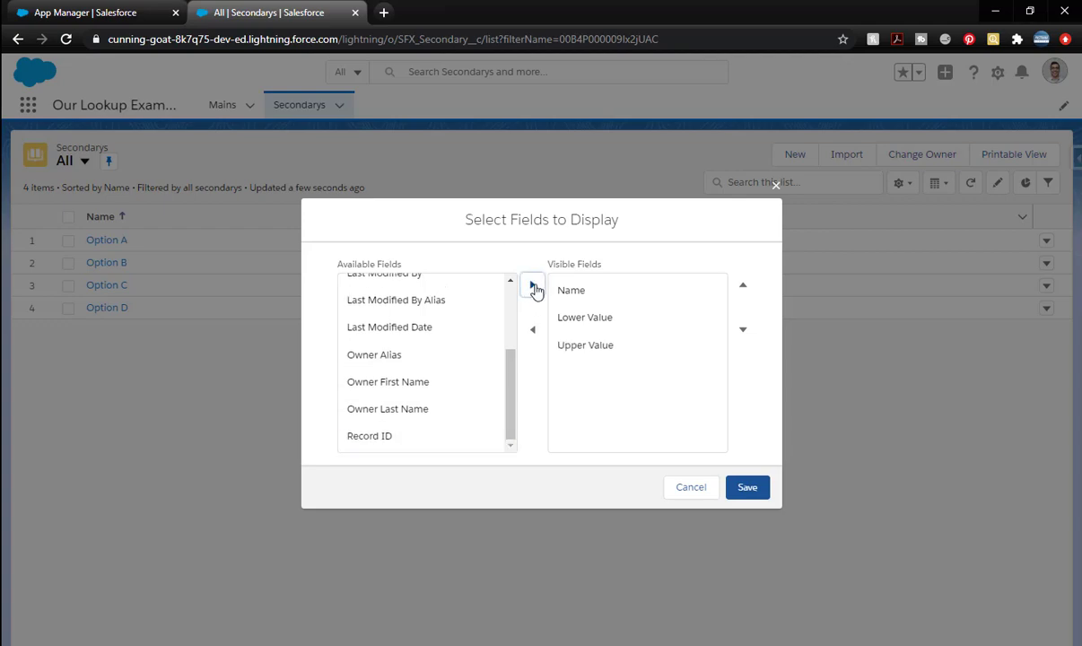
pyautogui.click(755, 492)
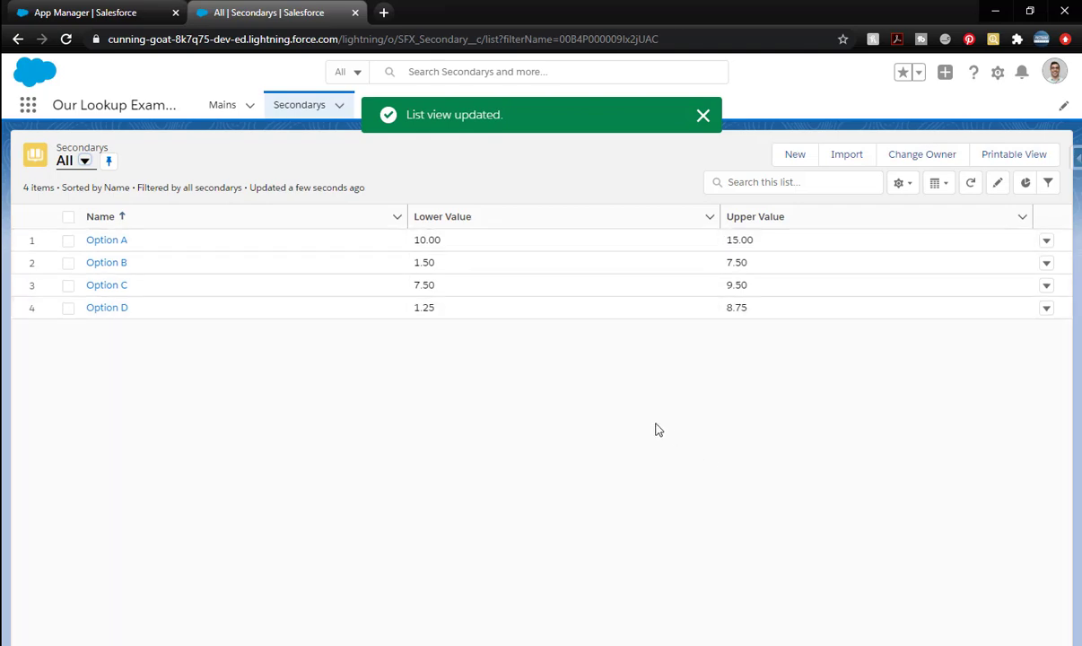
pyautogui.click(469, 220)
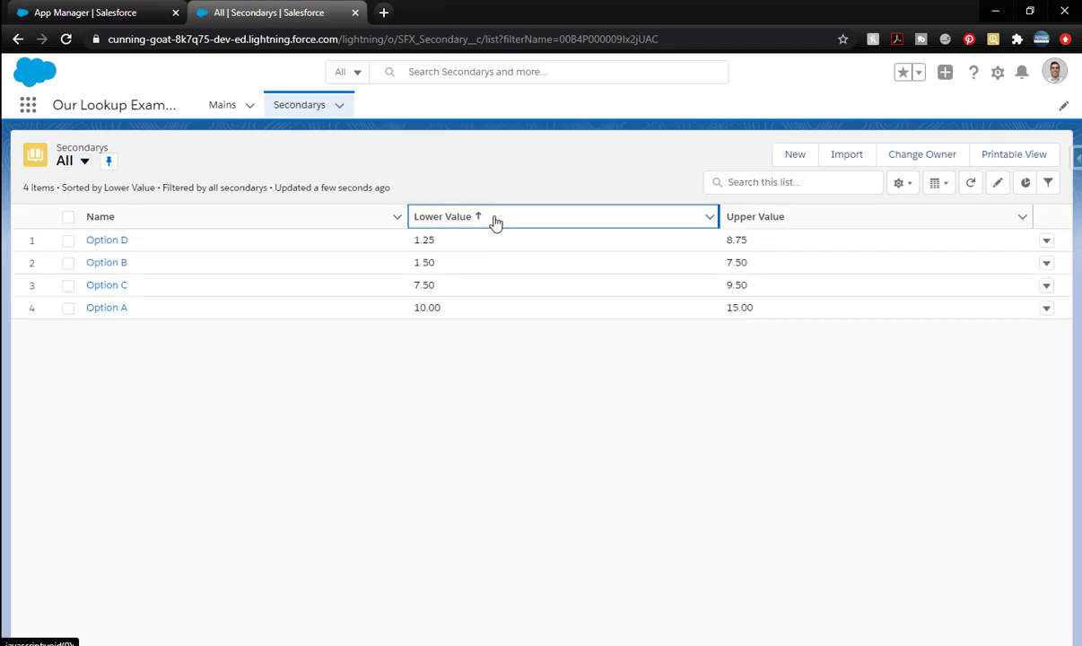
pyautogui.click(300, 218)
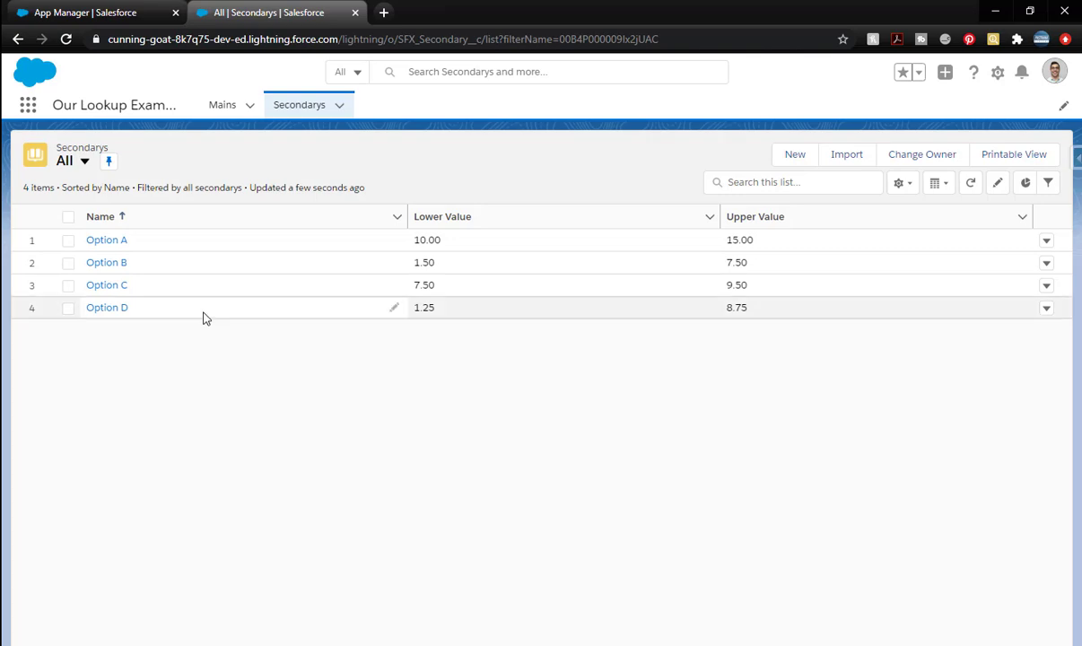
# Create a Main record with Input Value 3.50 linked to Secondary Option C.
pyautogui.click(223, 106)
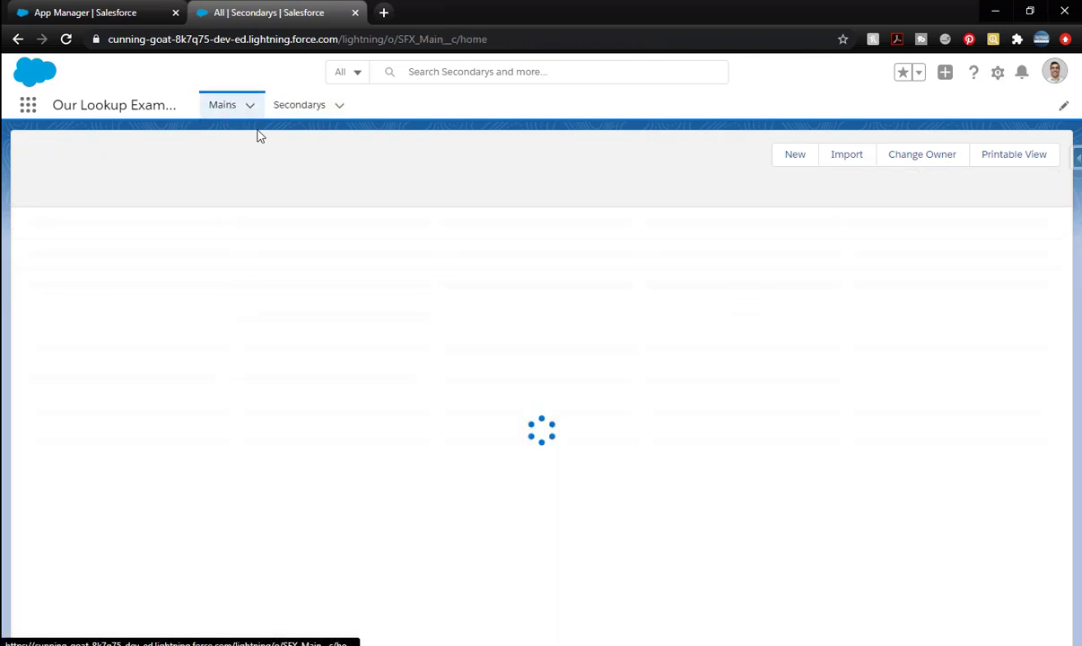
pyautogui.click(309, 107)
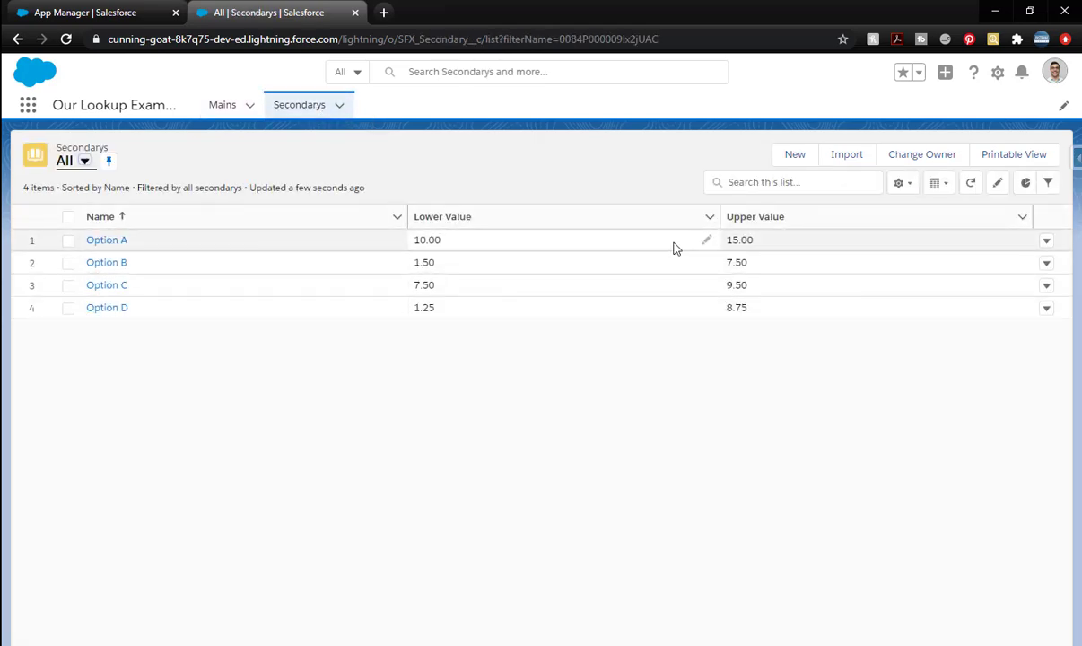
pyautogui.click(222, 107)
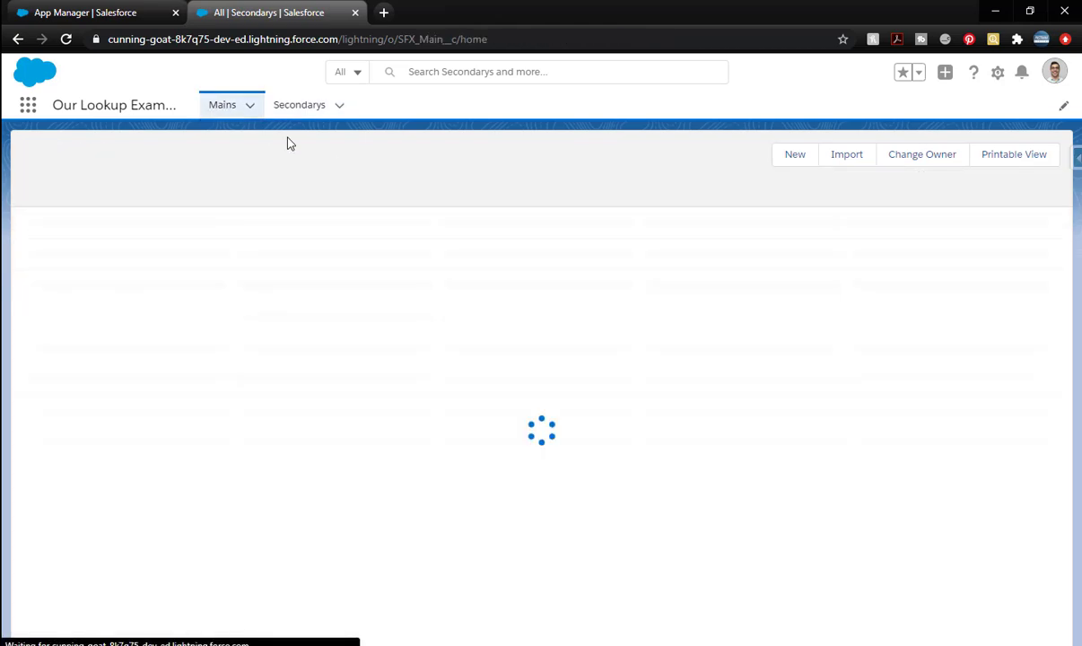
pyautogui.click(789, 158)
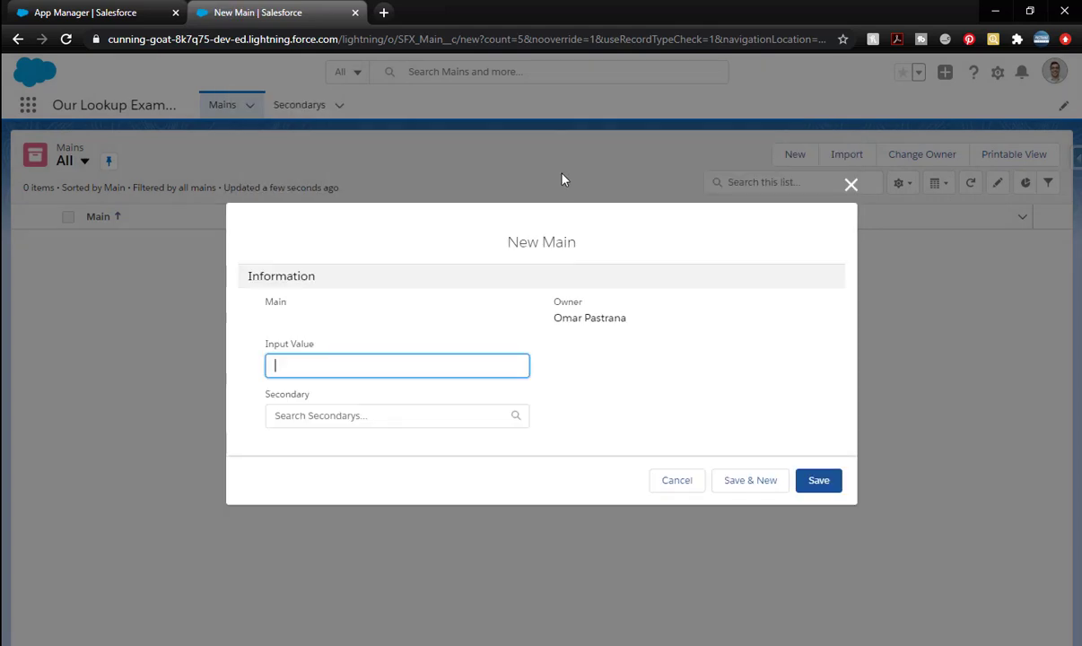
pyautogui.click(376, 412)
pyautogui.scroll(-3, 599, 395)
pyautogui.scroll(3, 475, 367)
pyautogui.click(467, 359)
pyautogui.click(465, 415)
pyautogui.scroll(-3, 399, 386)
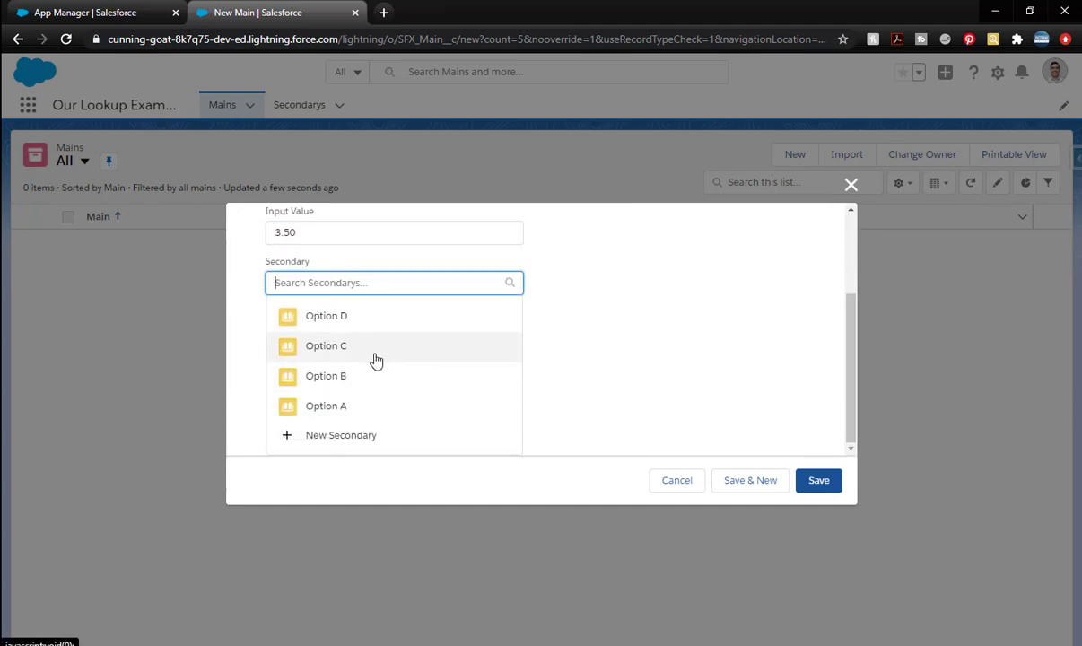
pyautogui.click(376, 350)
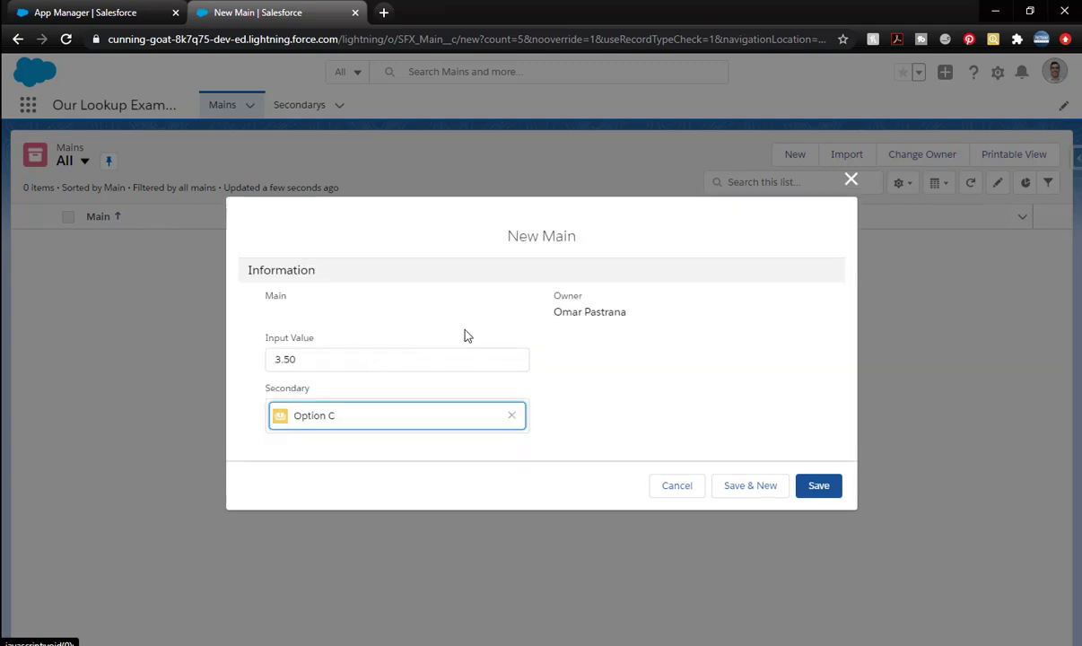
pyautogui.click(826, 492)
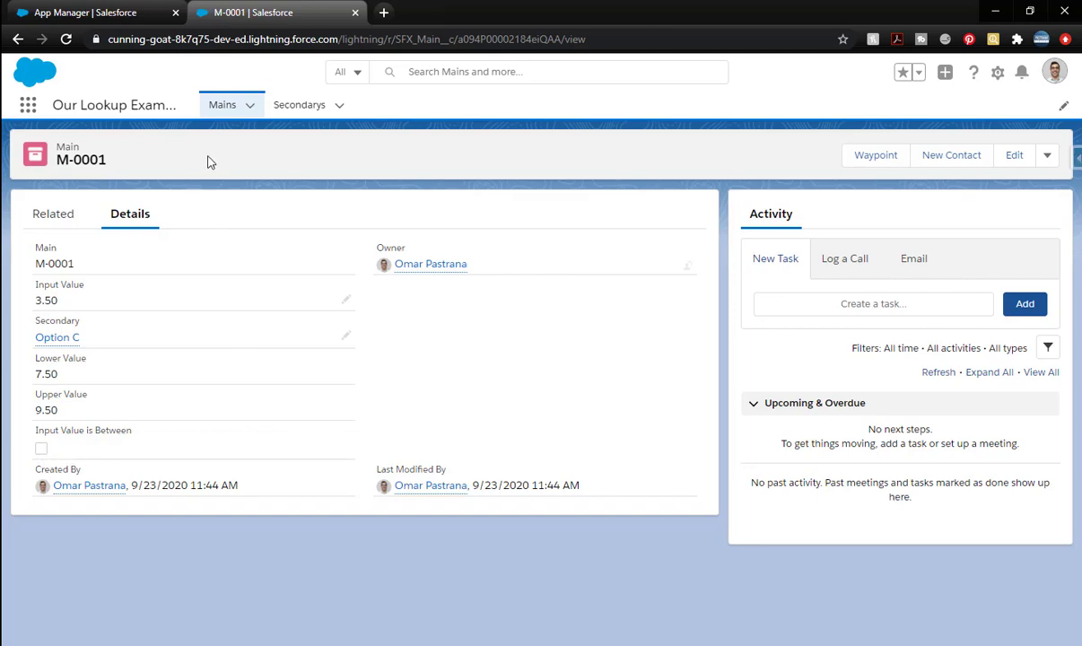
# Create a second Main with Input Value 6.00 linked to Option D, then return to the Mains list.
pyautogui.click(249, 106)
pyautogui.click(244, 141)
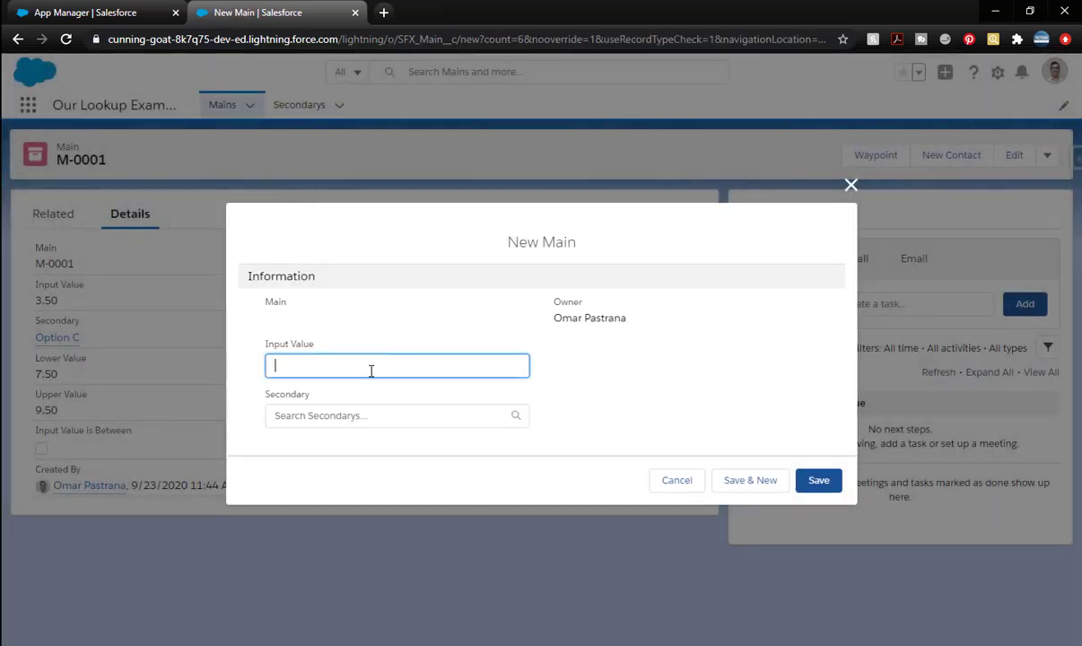
pyautogui.click(429, 419)
pyautogui.scroll(-1, 429, 419)
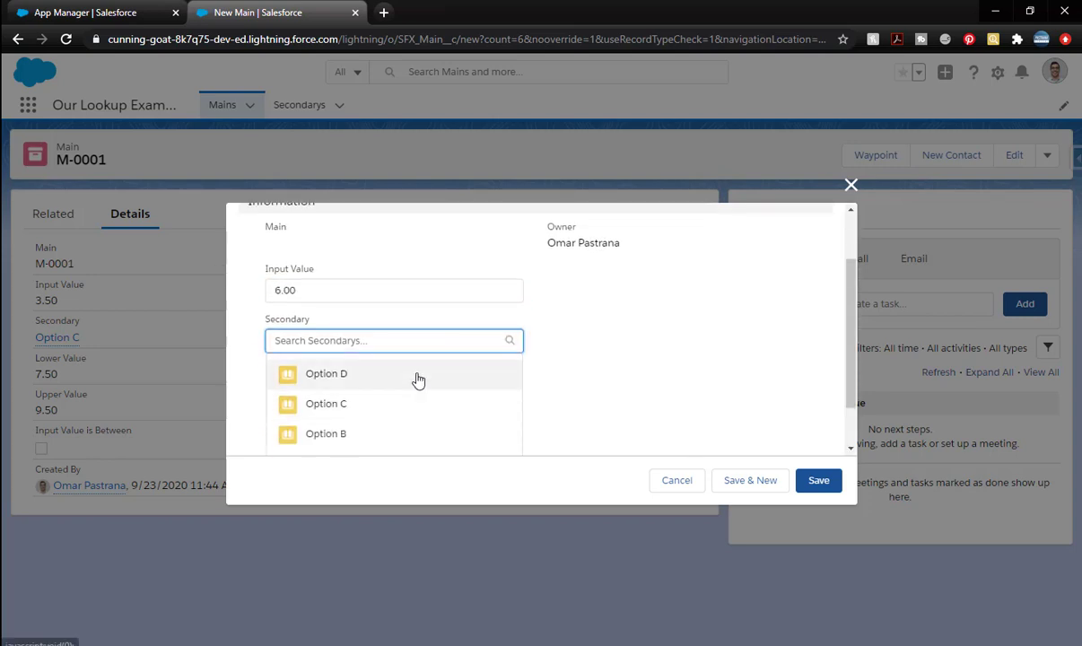
pyautogui.click(415, 380)
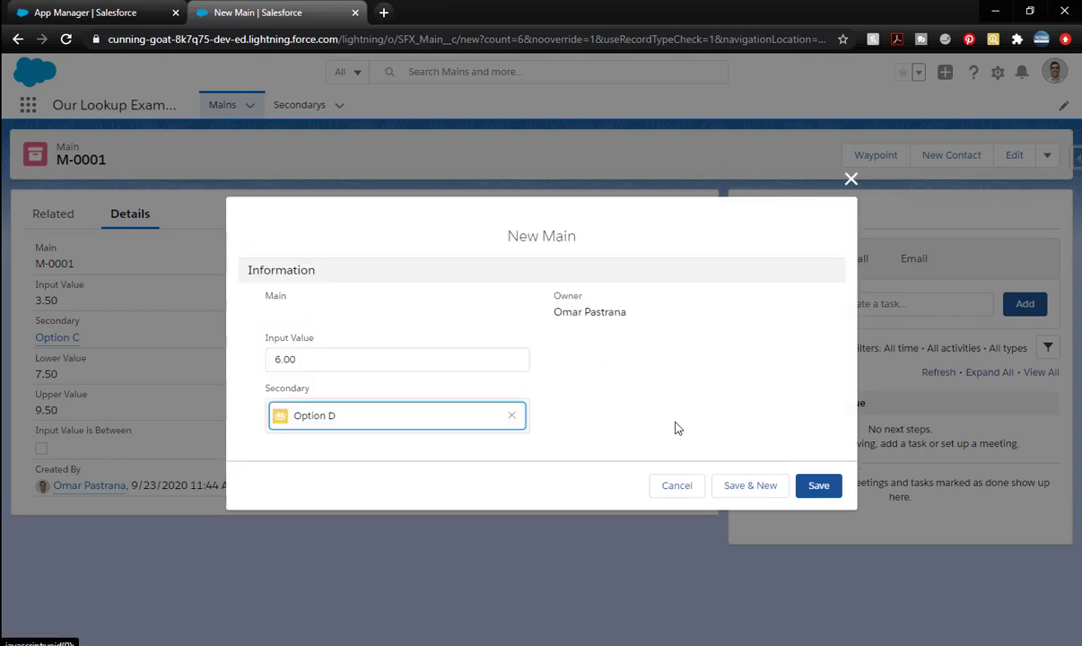
pyautogui.click(817, 486)
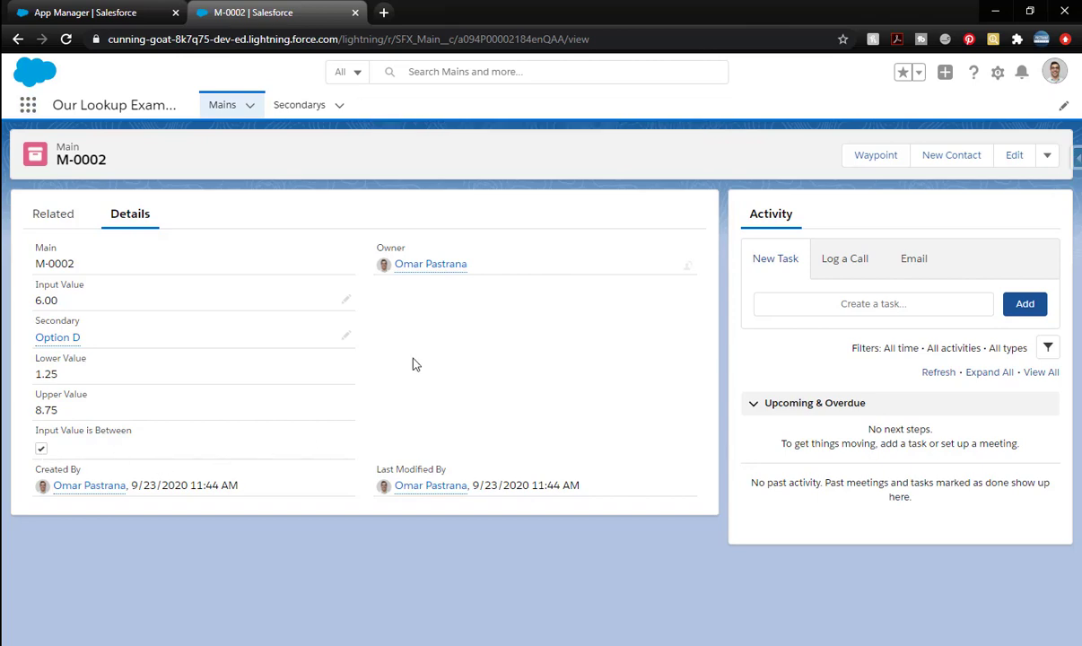
pyautogui.click(221, 105)
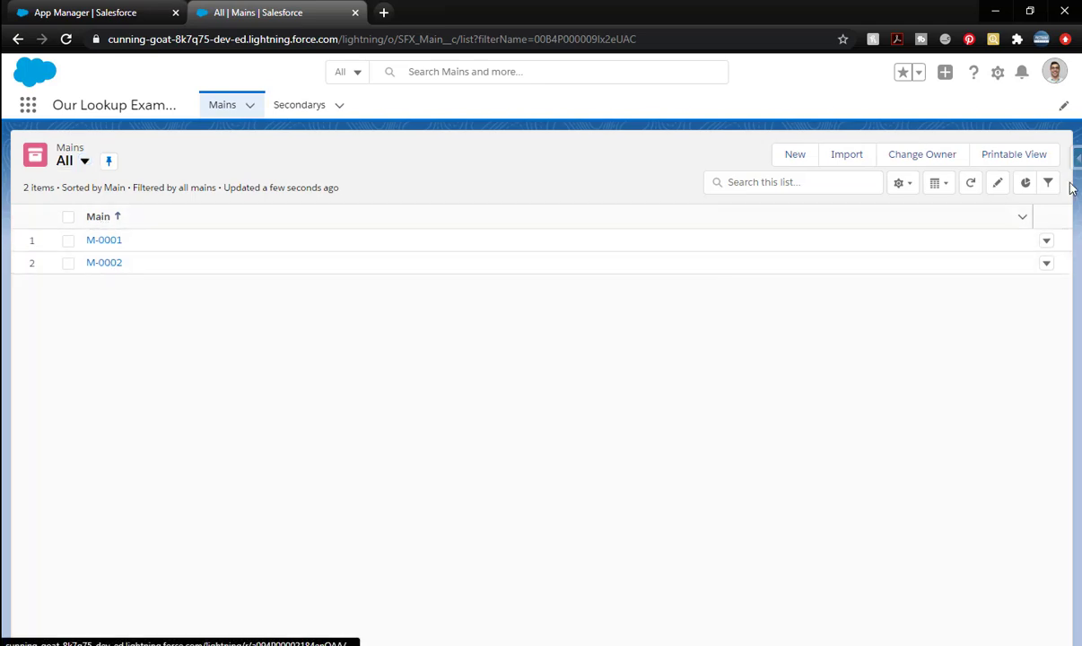
# Add Input Value is Between and Input Value to the All Mains visible columns.
pyautogui.click(902, 184)
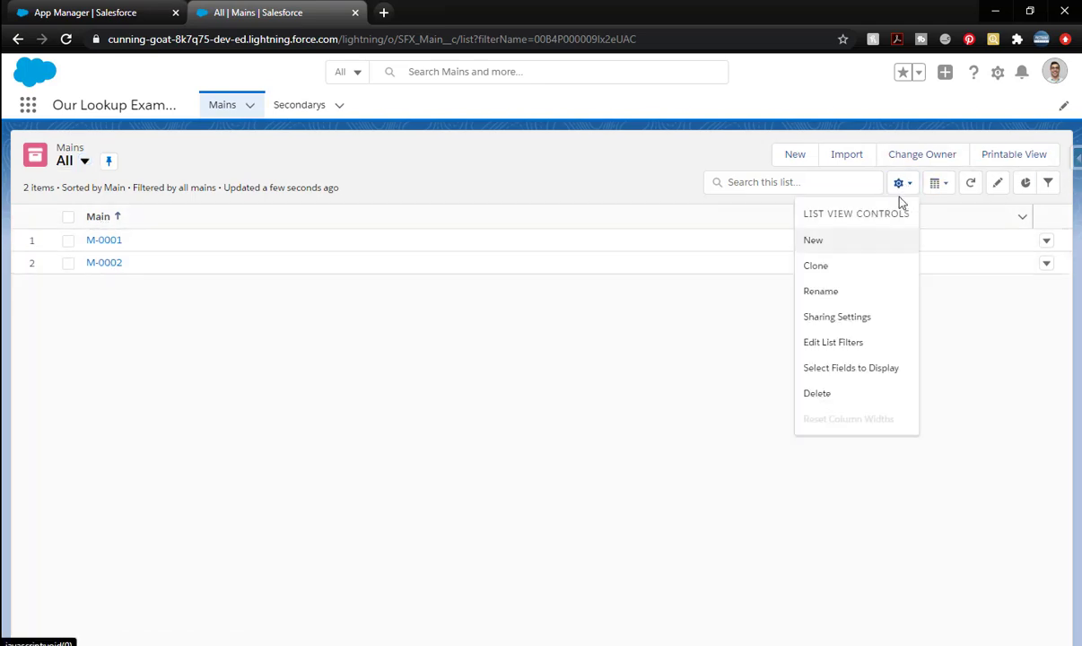
pyautogui.click(865, 368)
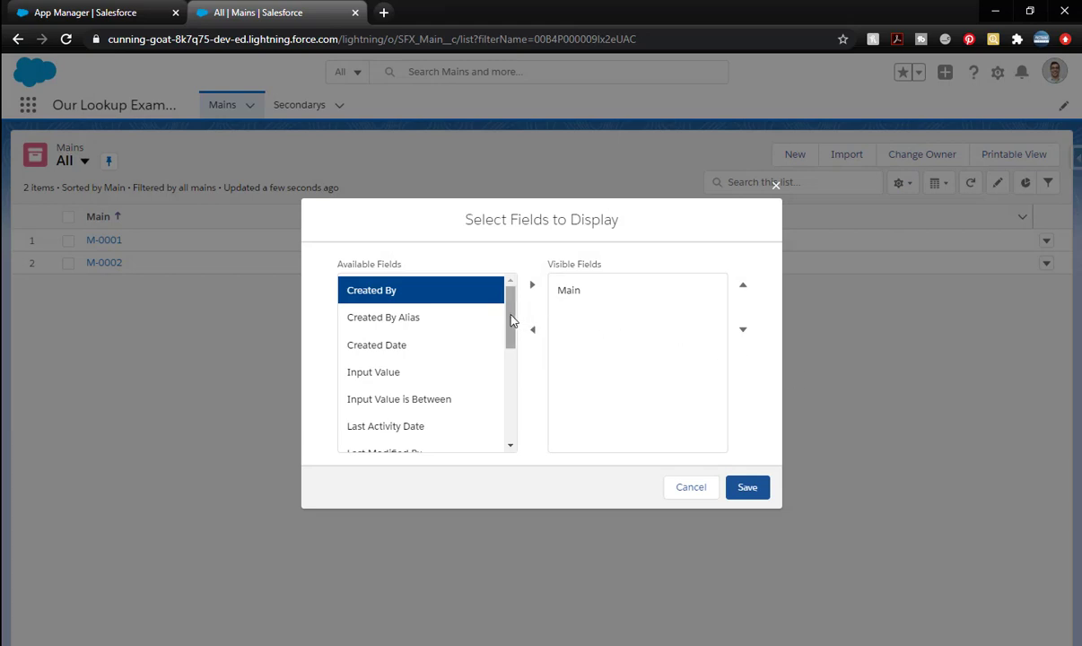
pyautogui.scroll(-1, 514, 322)
pyautogui.click(453, 345)
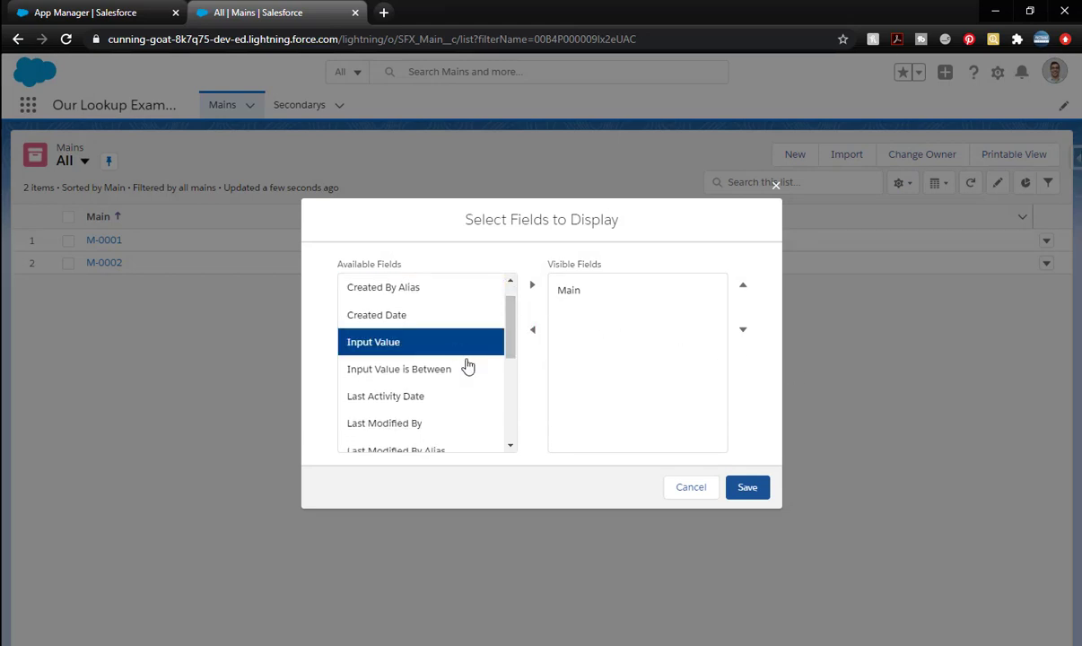
pyautogui.click(468, 366)
pyautogui.click(533, 284)
pyautogui.click(493, 334)
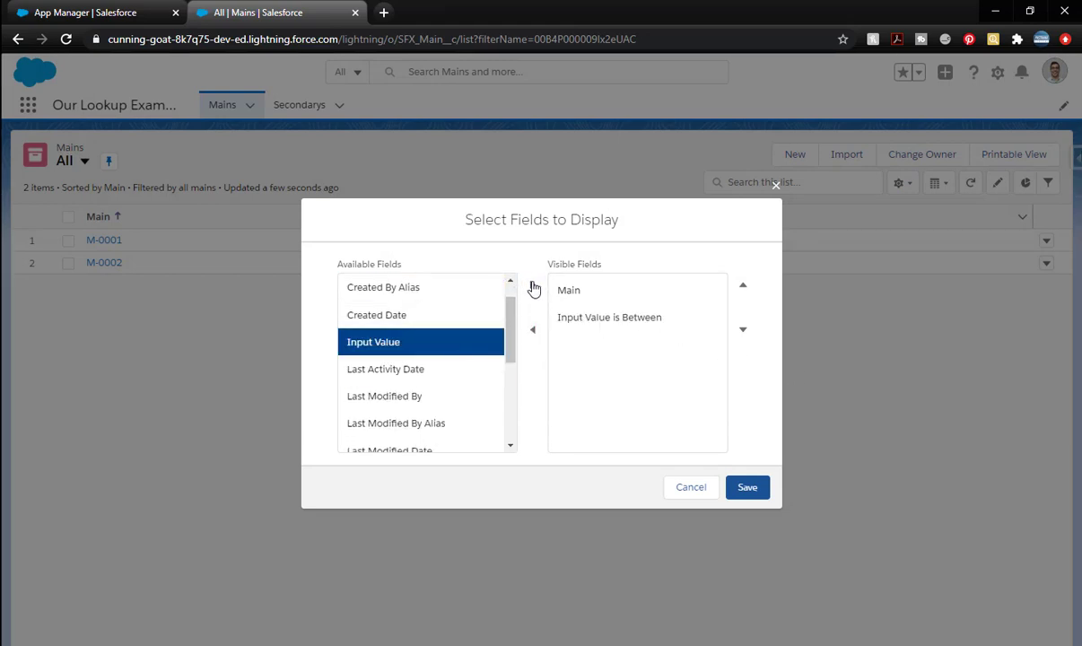
pyautogui.click(533, 285)
pyautogui.moveTo(513, 355); pyautogui.dragTo(507, 392)
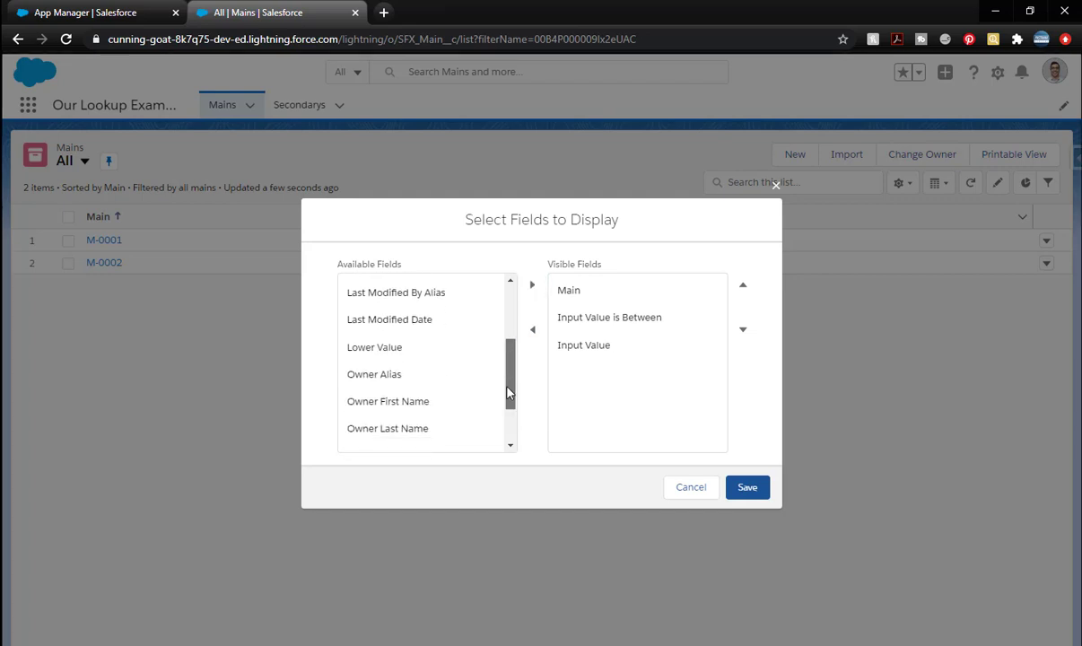
# Add Lower Value, Upper Value and Secondary to the visible columns.
pyautogui.click(471, 341)
pyautogui.click(532, 285)
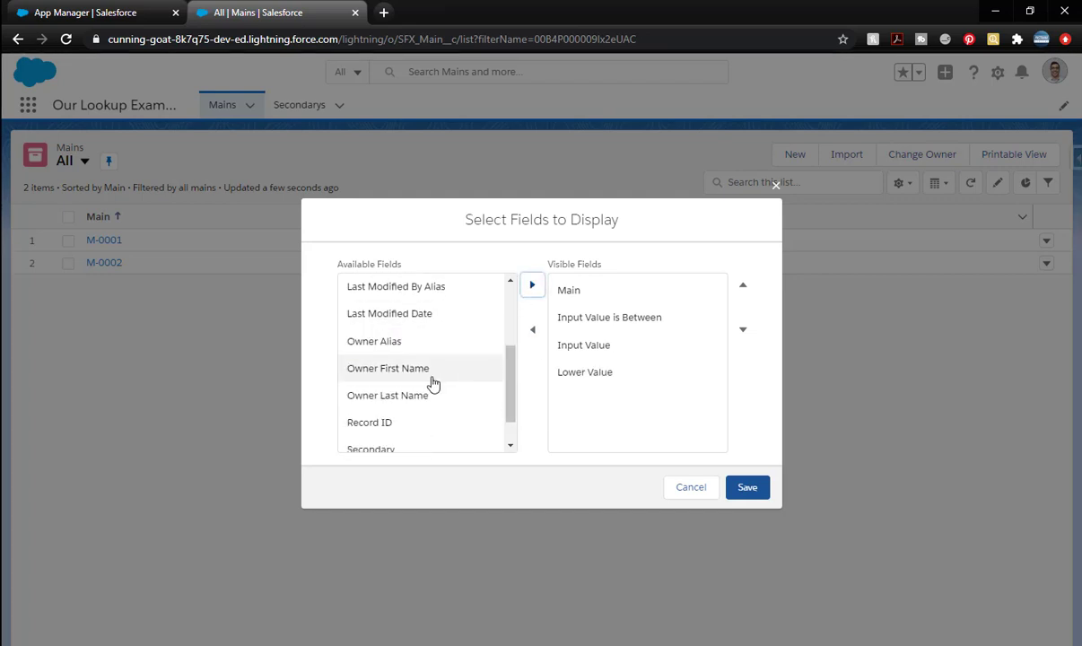
pyautogui.scroll(-1, 435, 440)
pyautogui.click(431, 439)
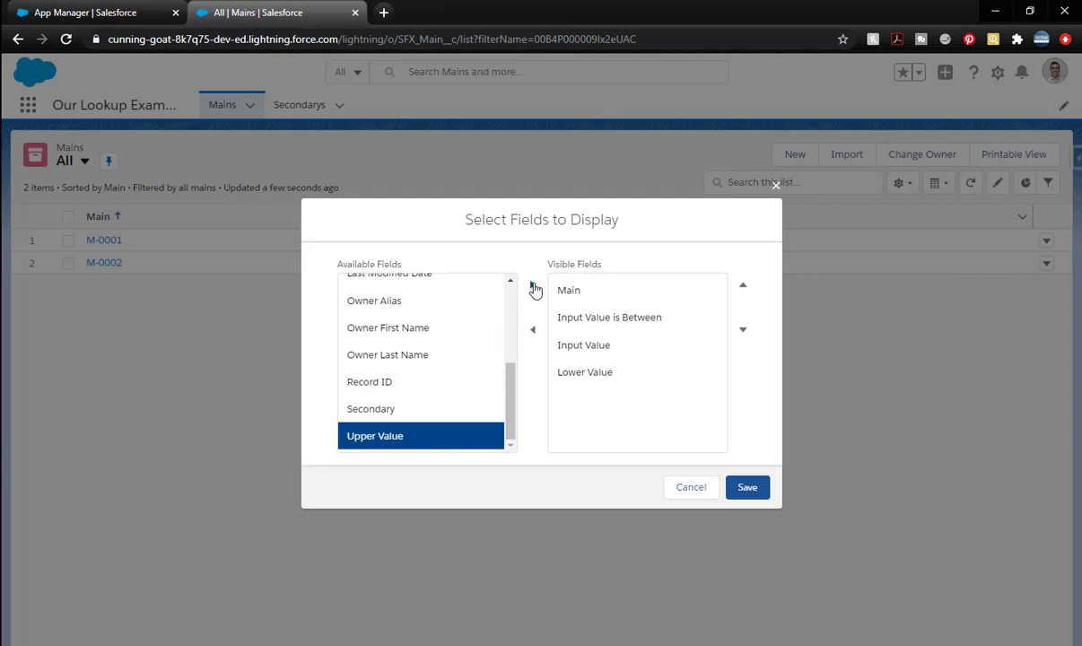
pyautogui.click(532, 286)
pyautogui.click(420, 433)
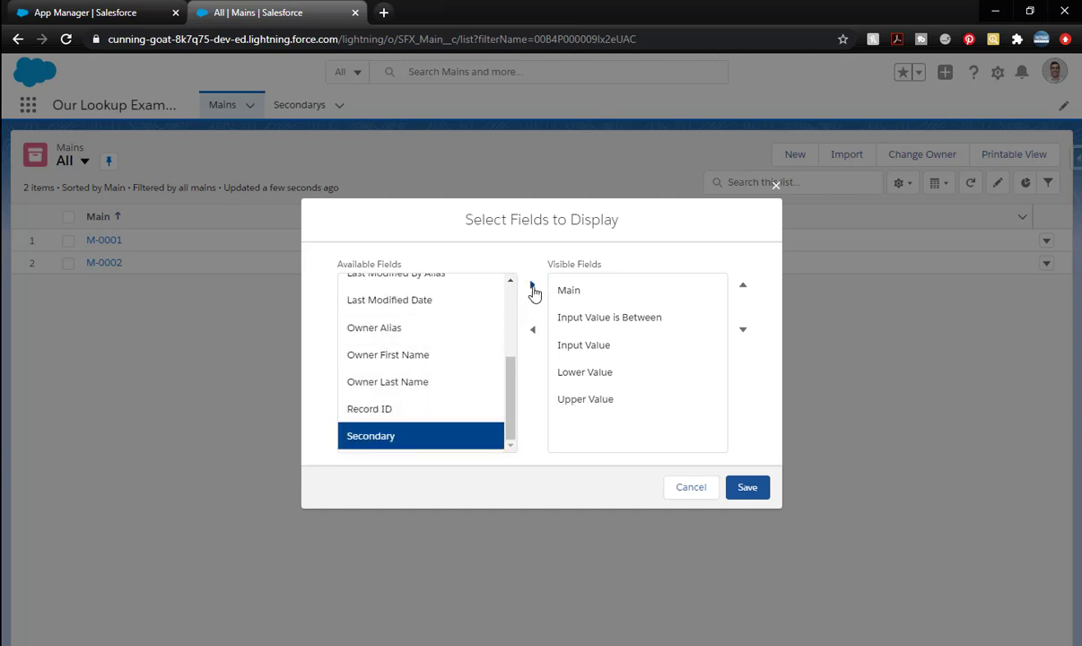
pyautogui.click(532, 285)
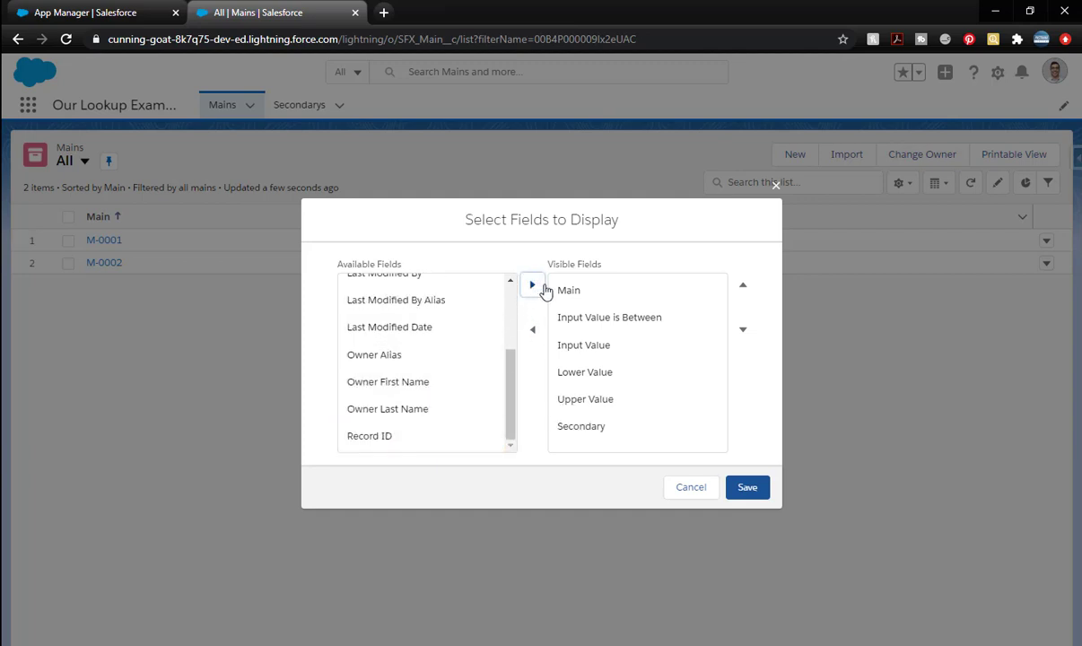
# Reorder the columns with Input Value below Lower Value and Secondary third, then save.
pyautogui.click(628, 346)
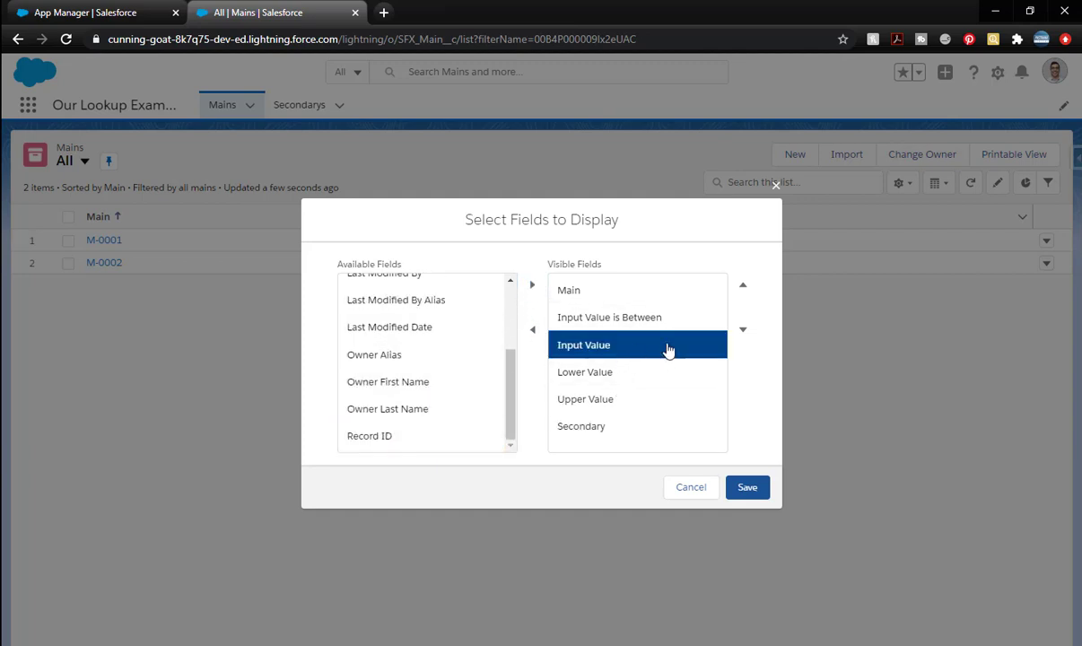
pyautogui.click(743, 334)
pyautogui.click(623, 428)
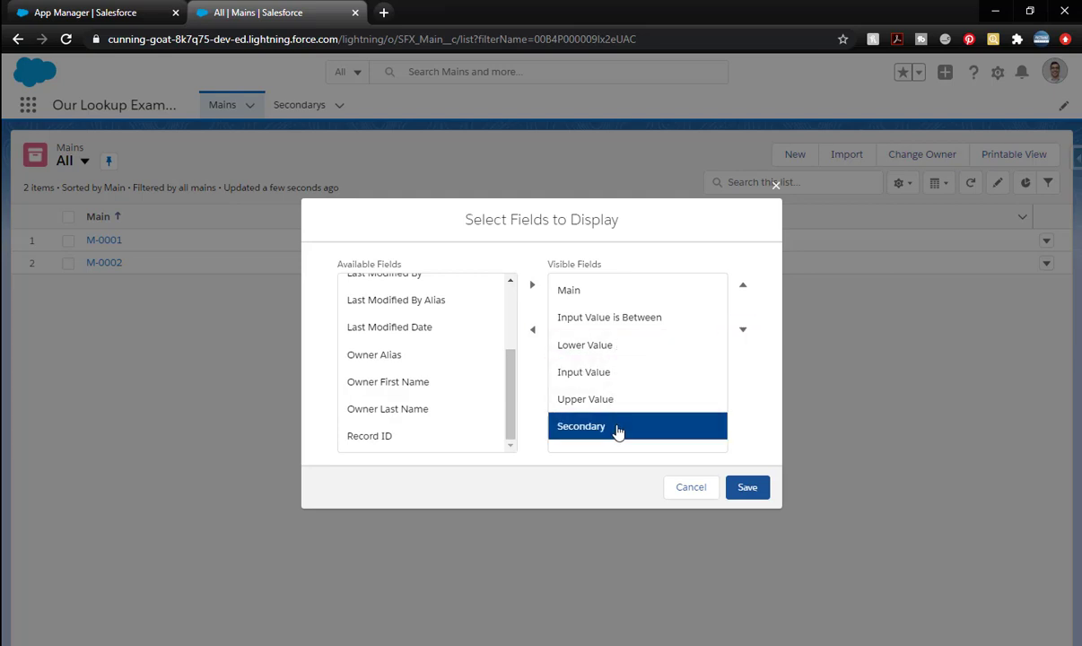
pyautogui.click(743, 288)
pyautogui.click(743, 288)
pyautogui.click(743, 288)
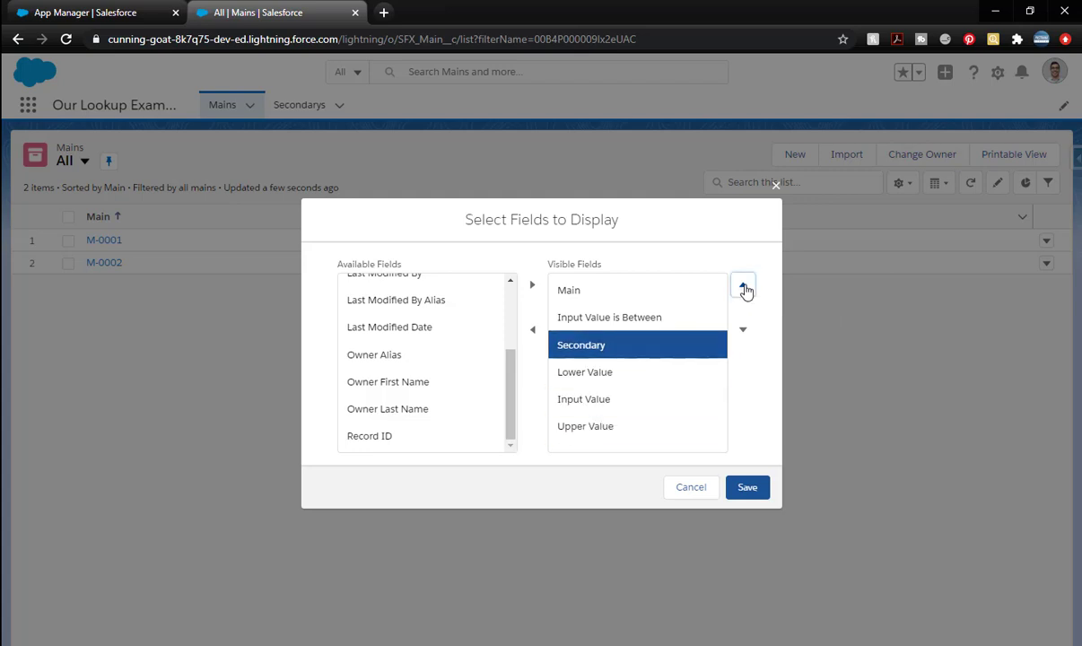
pyautogui.click(752, 484)
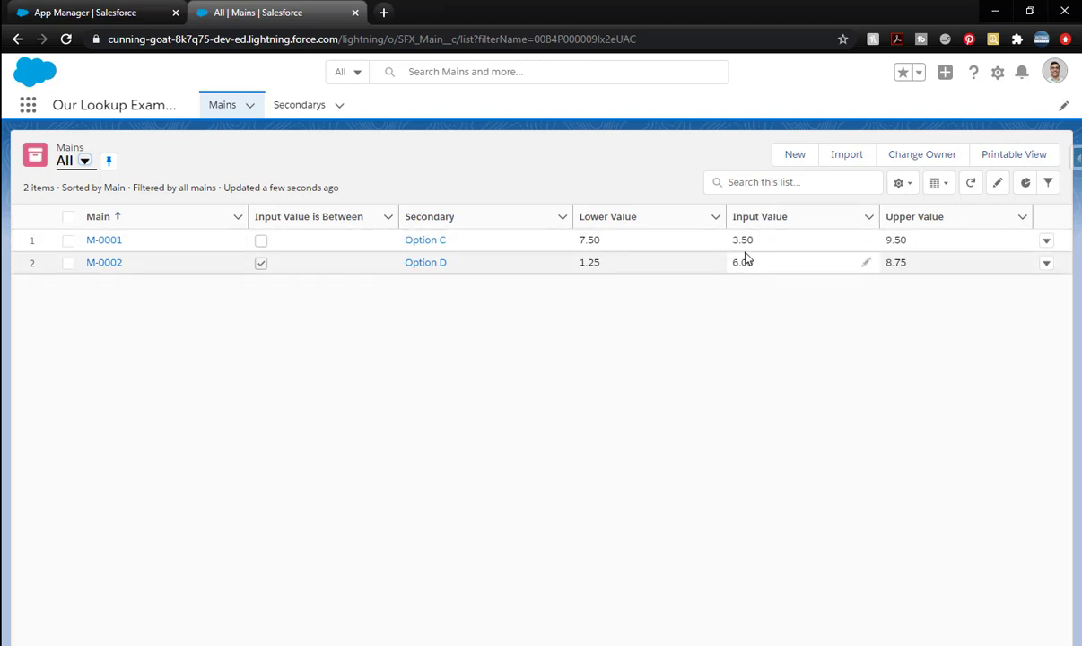
# Change M-0001's Input Value inline from 3.50 to 8.50 and save.
pyautogui.click(868, 242)
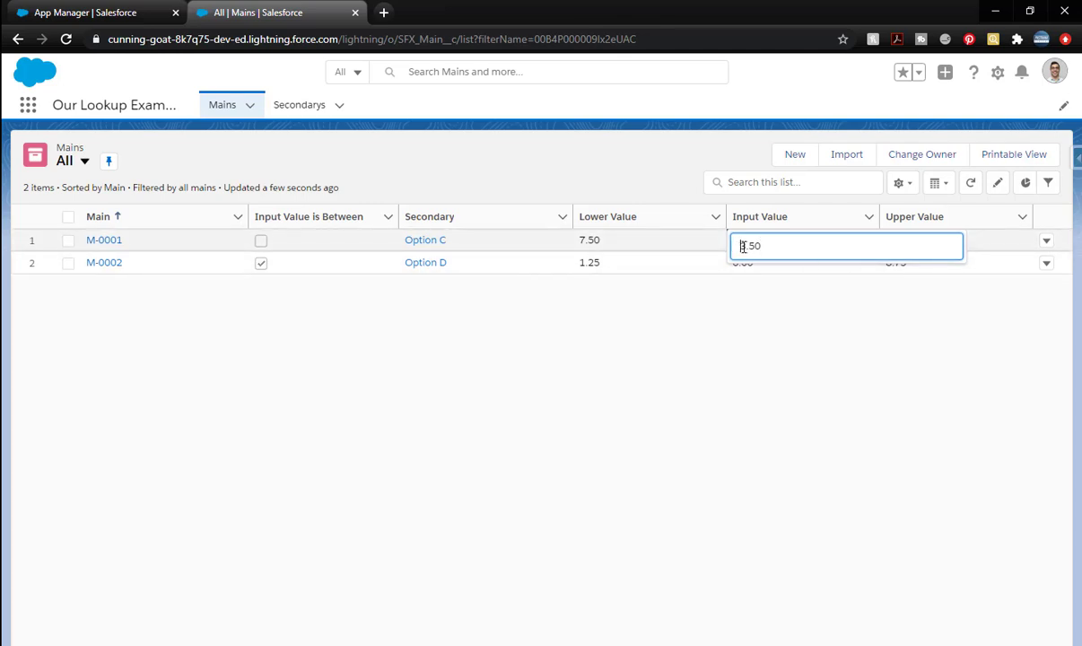
pyautogui.press('BackSpace')
pyautogui.write('8')
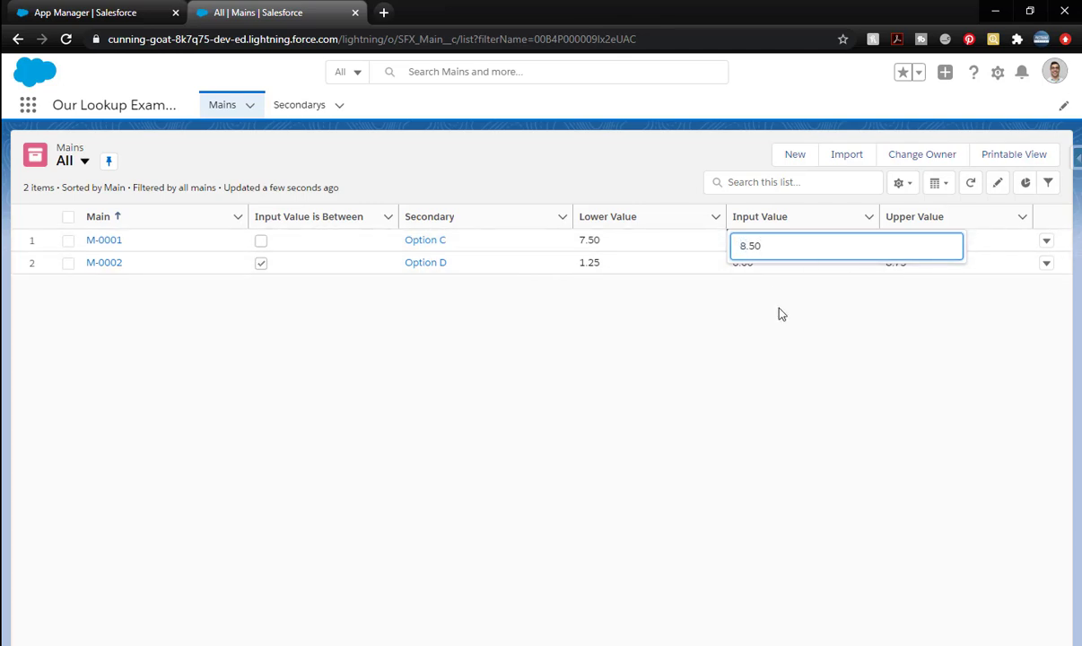
pyautogui.click(781, 314)
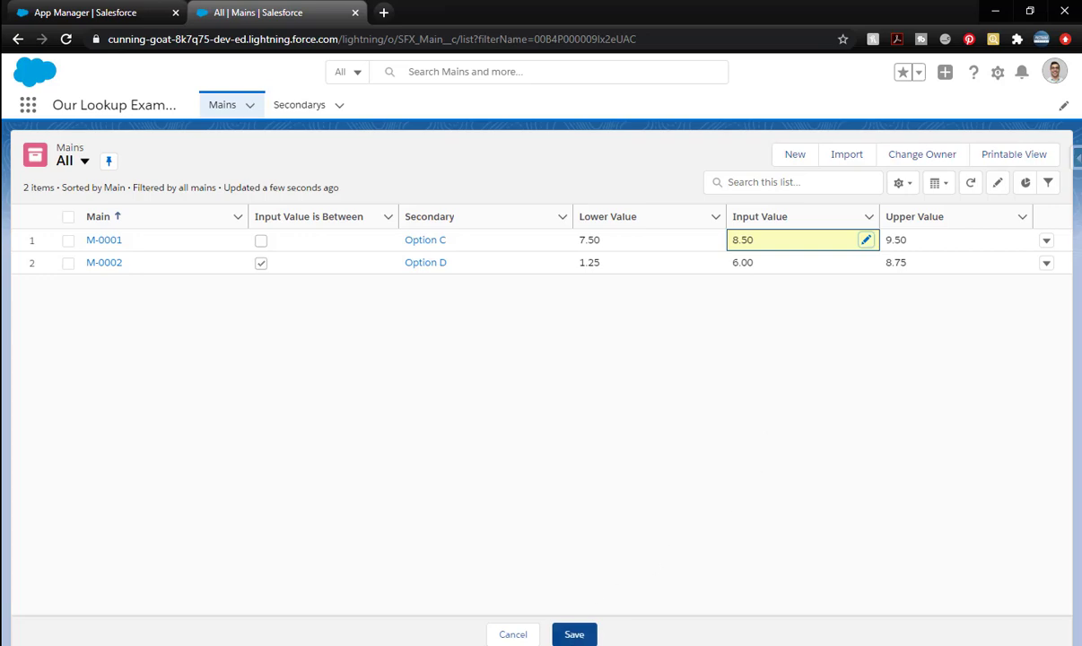
pyautogui.click(573, 634)
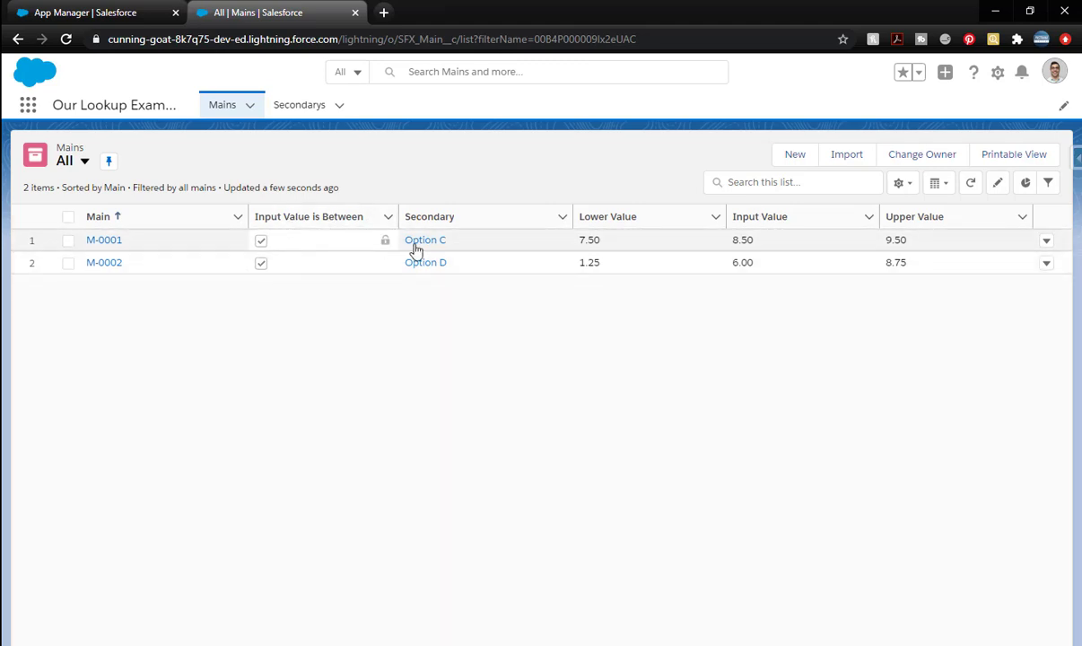
pyautogui.click(302, 110)
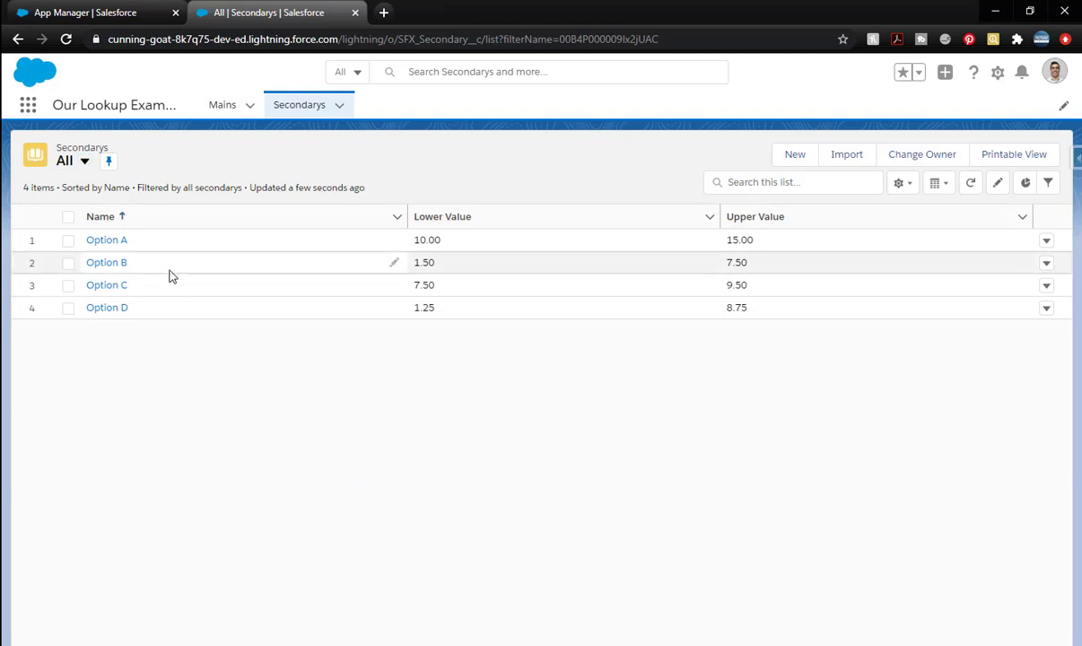
pyautogui.click(223, 107)
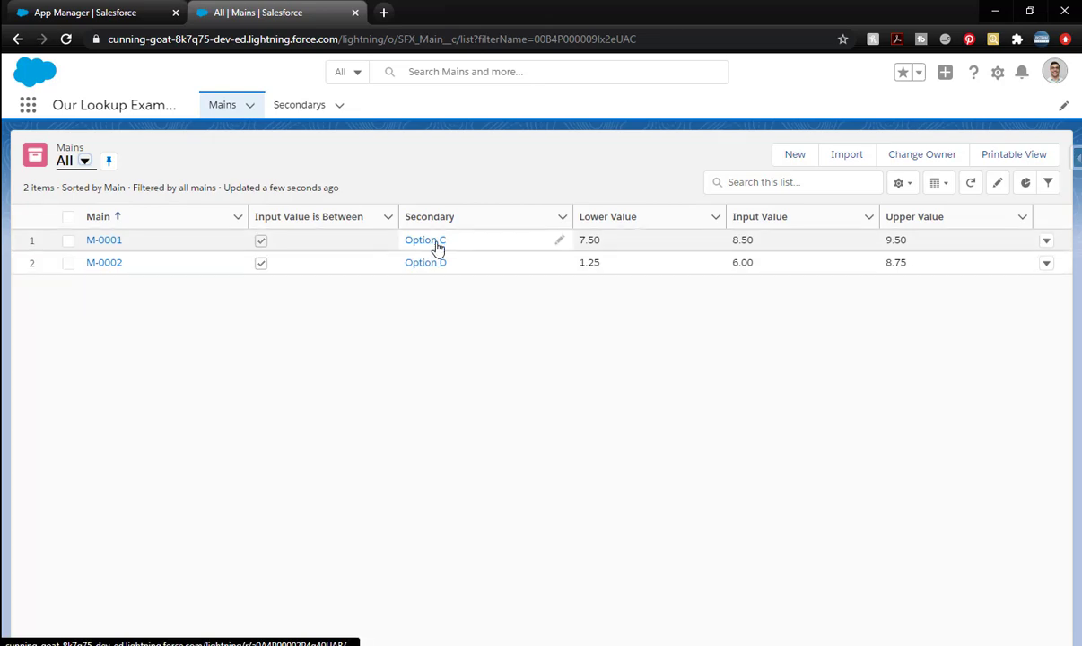
pyautogui.click(302, 108)
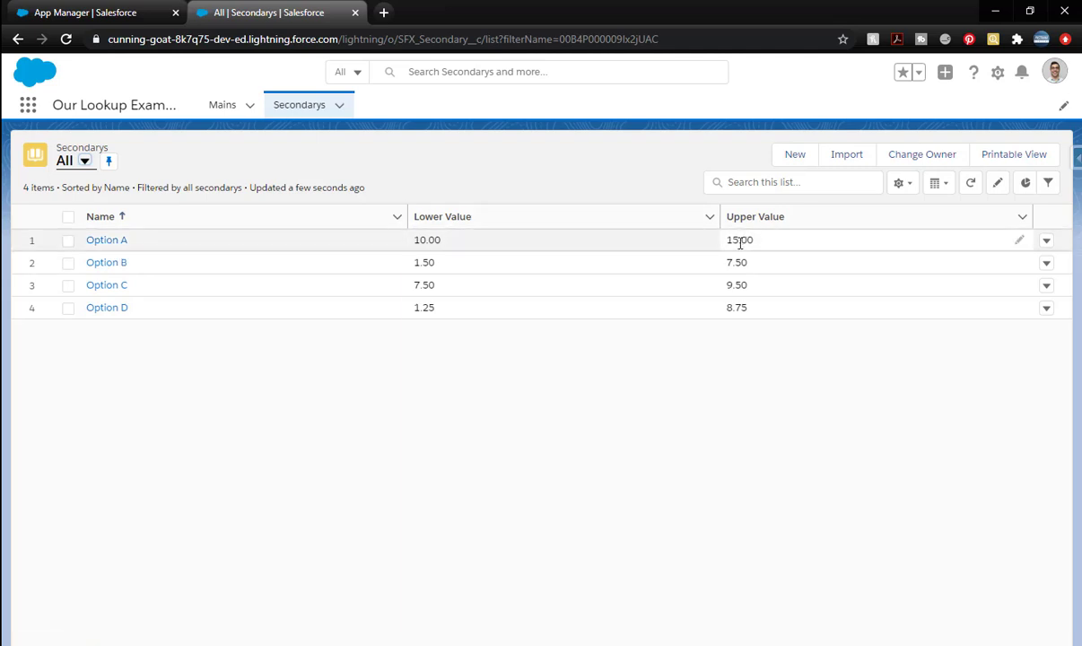
pyautogui.click(225, 106)
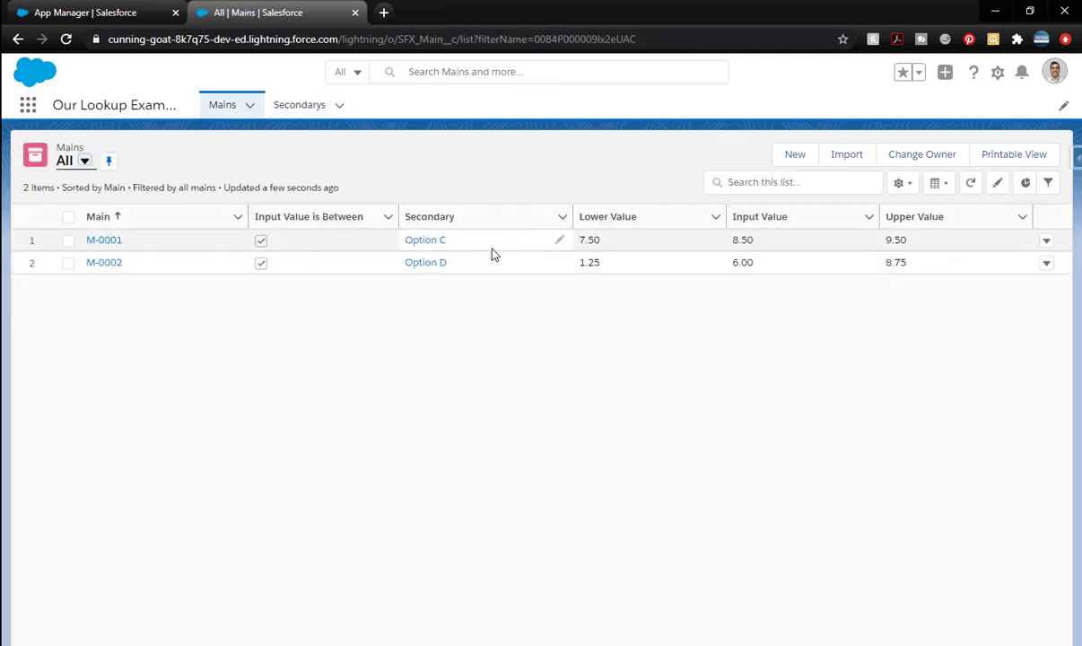